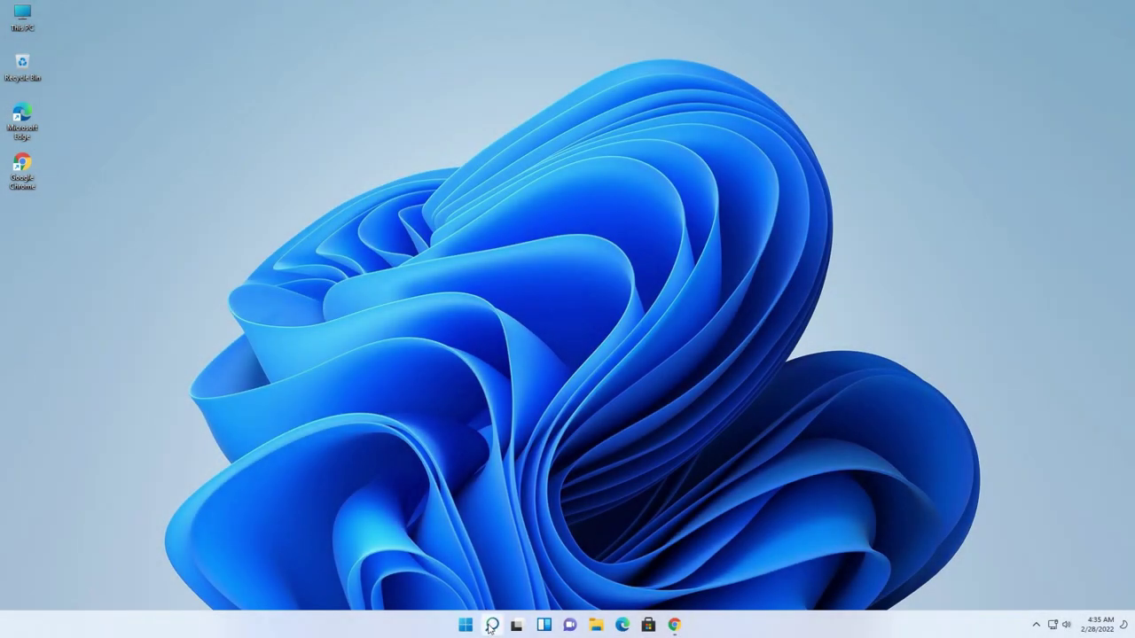
Search Windows for "create a restore point" and open the matching system protection settings.
left_click(490, 626)
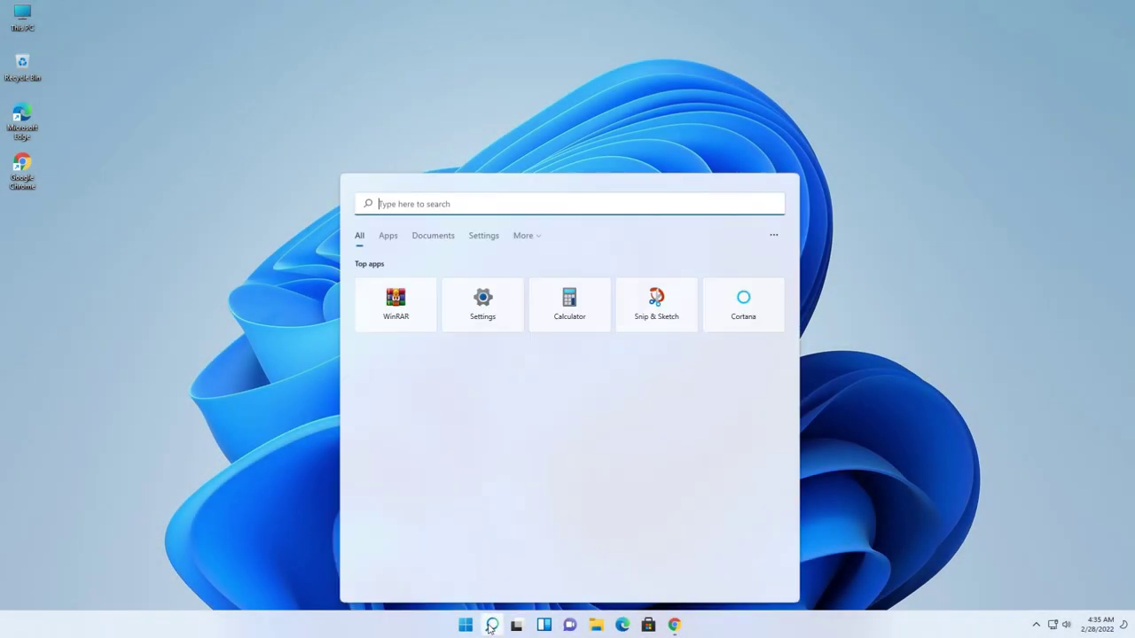
type("create")
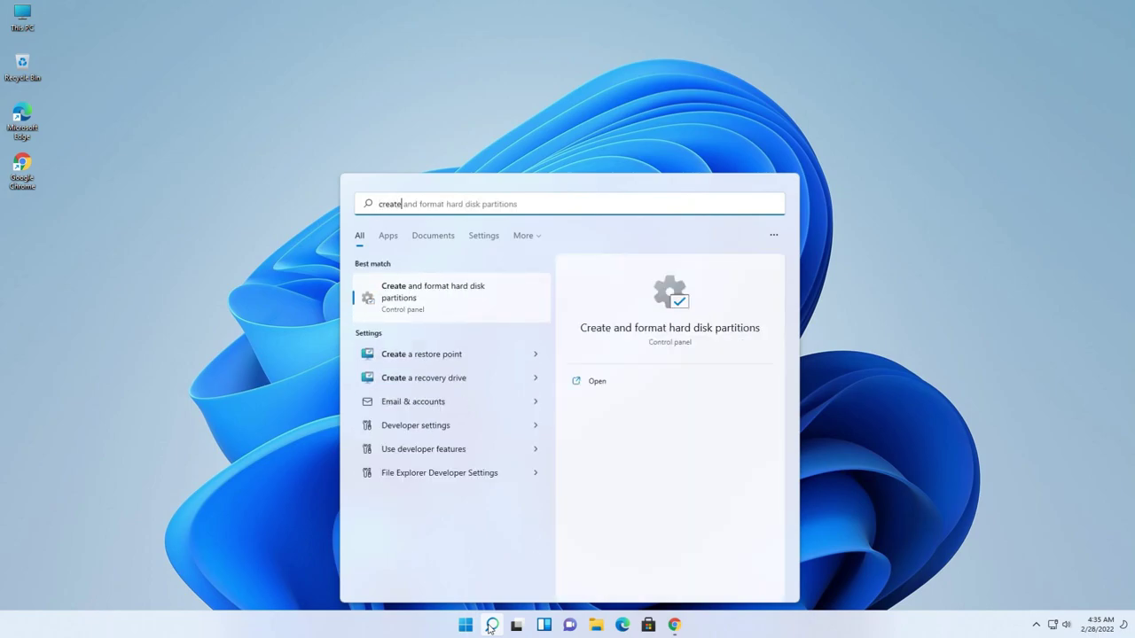
type(" a res")
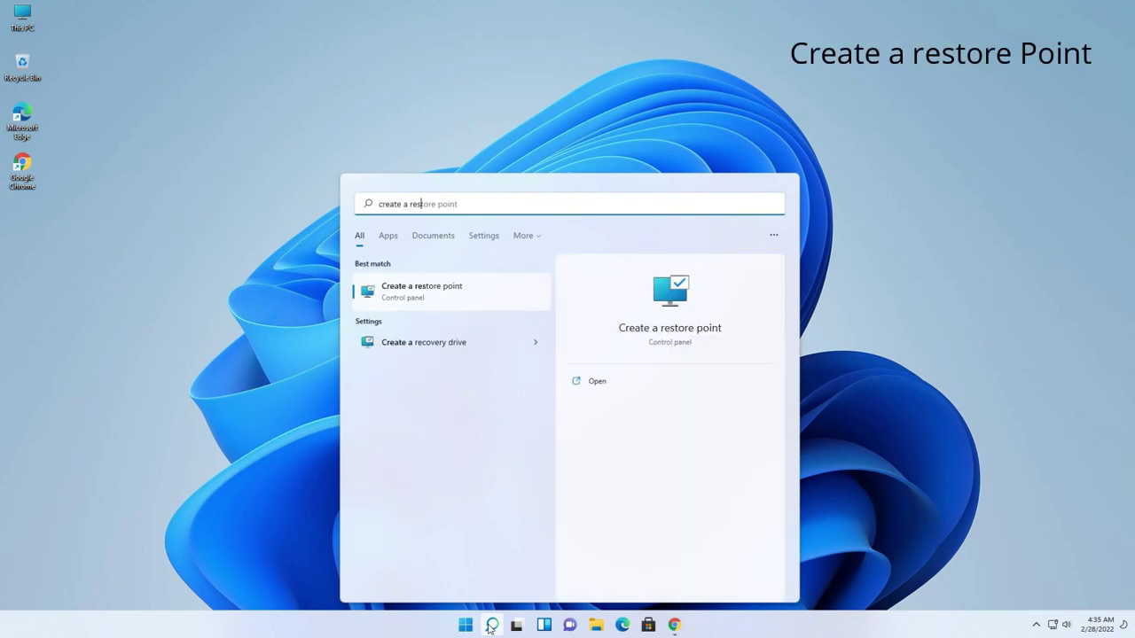
left_click(503, 306)
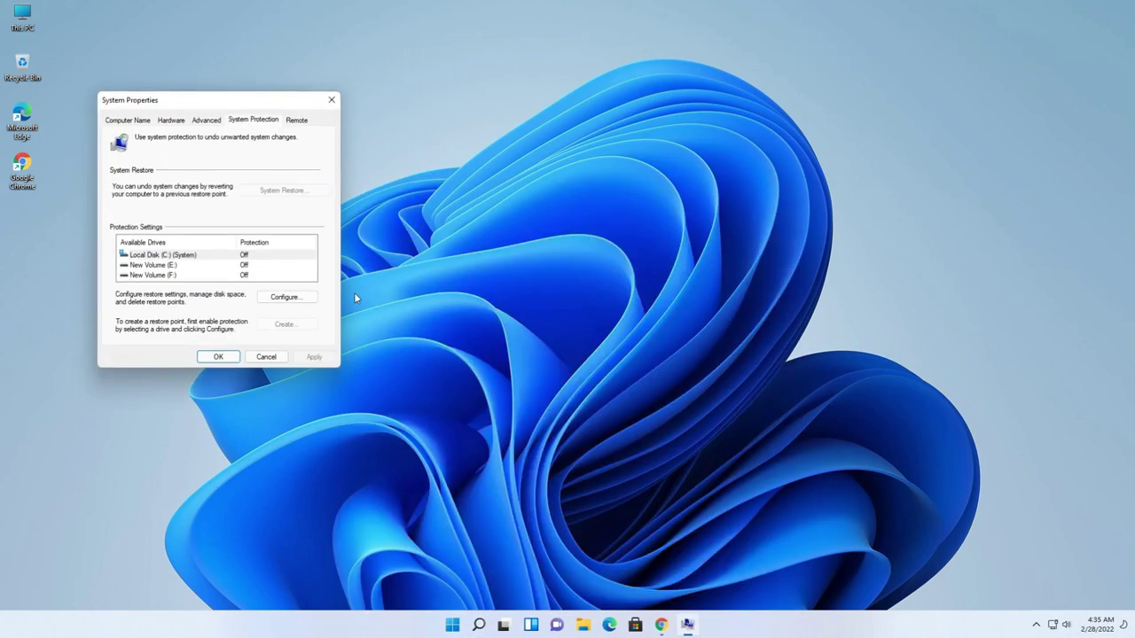
Turn on system protection for Local Disk (C:) with the disk space usage raised to the maximum.
left_click(283, 297)
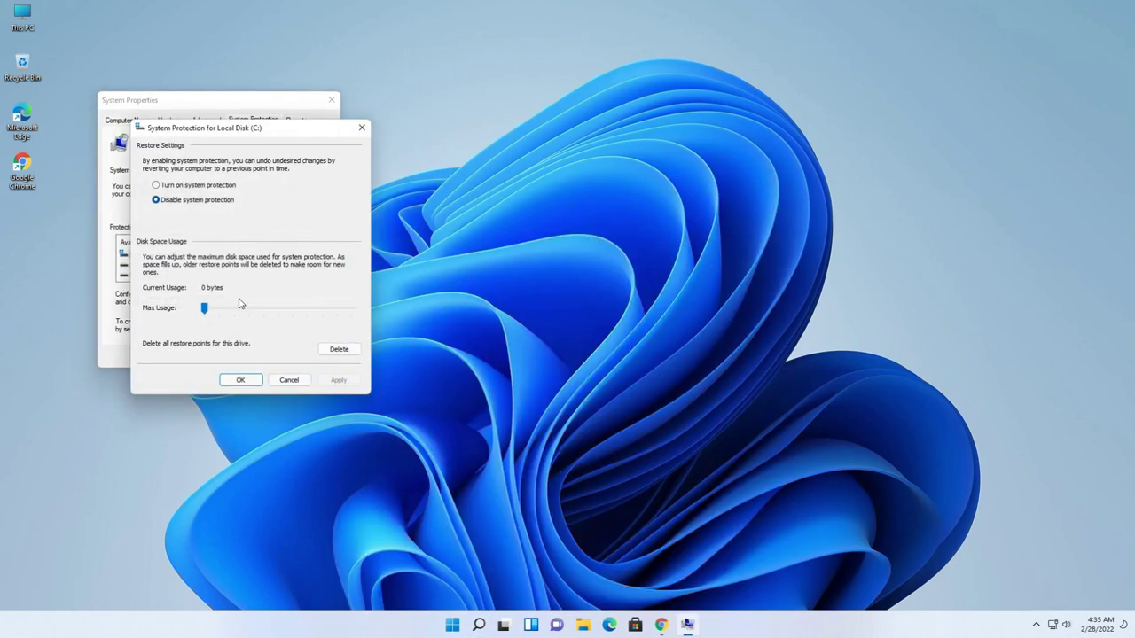
left_click_drag(204, 307, 385, 317)
left_click(338, 380)
left_click(240, 380)
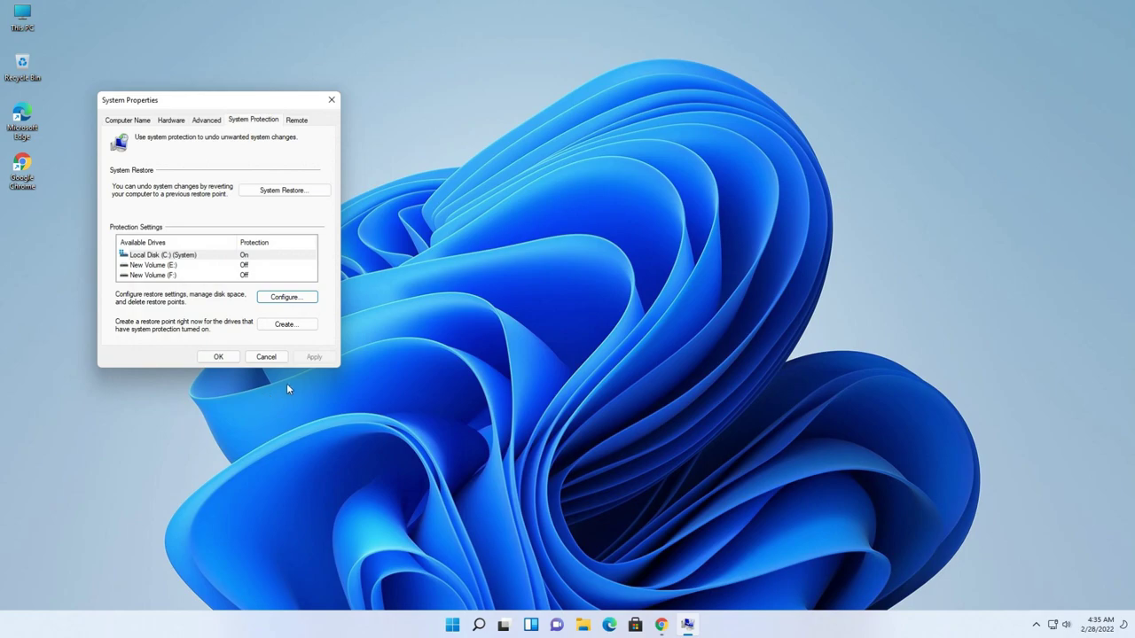
Create a restore point described as "Win 11" and close the System Properties.
left_click(286, 325)
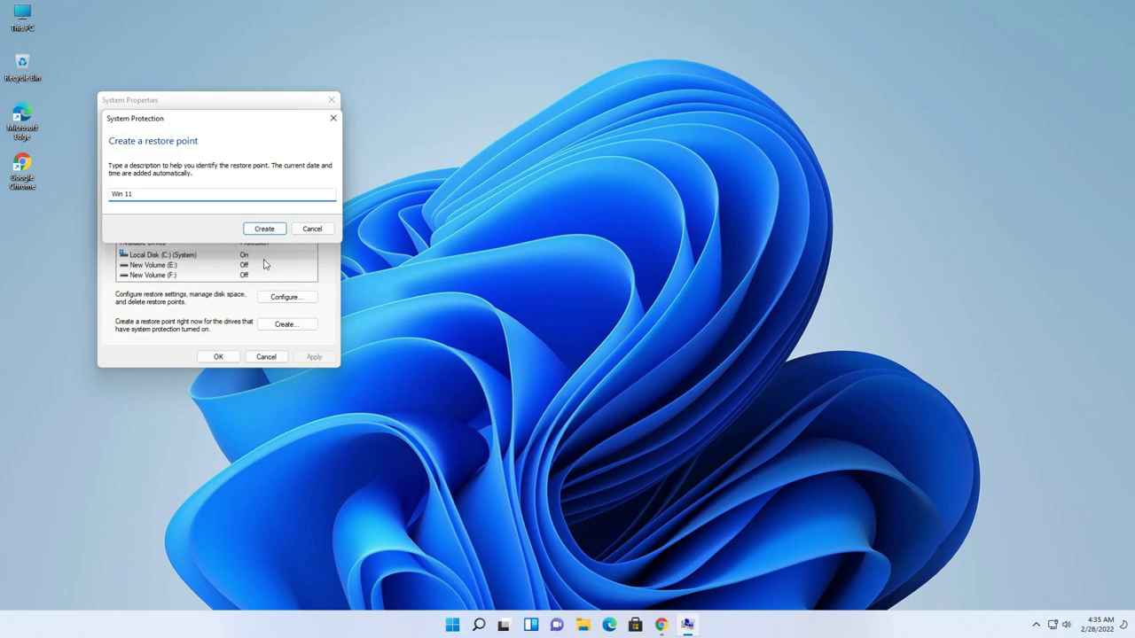
left_click(280, 229)
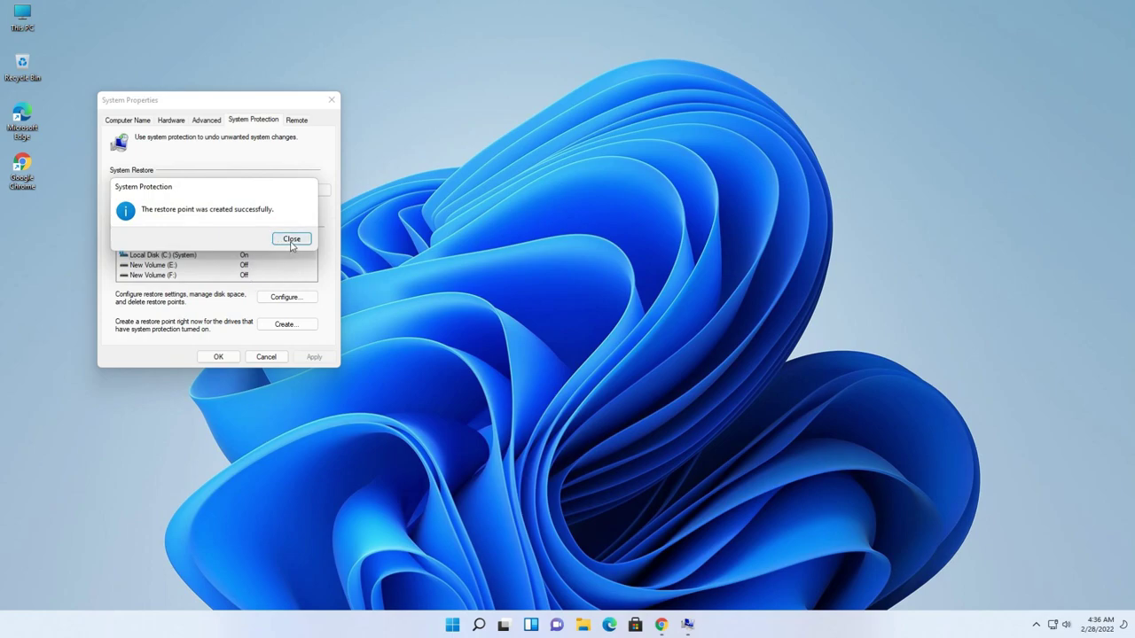
left_click(289, 238)
left_click(218, 357)
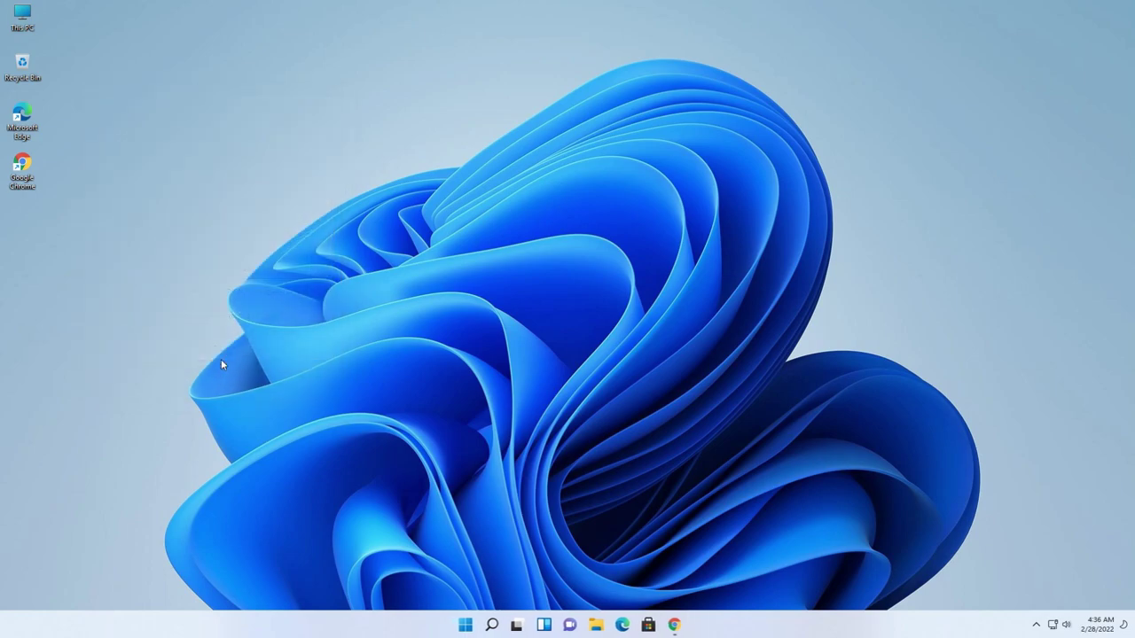
In Chrome, download ThemeTool.exe from SecureUxTheme Release v2.1.2 and show the file in a maximized Downloads folder window.
left_click(674, 624)
scroll(654, 554, "down", 1)
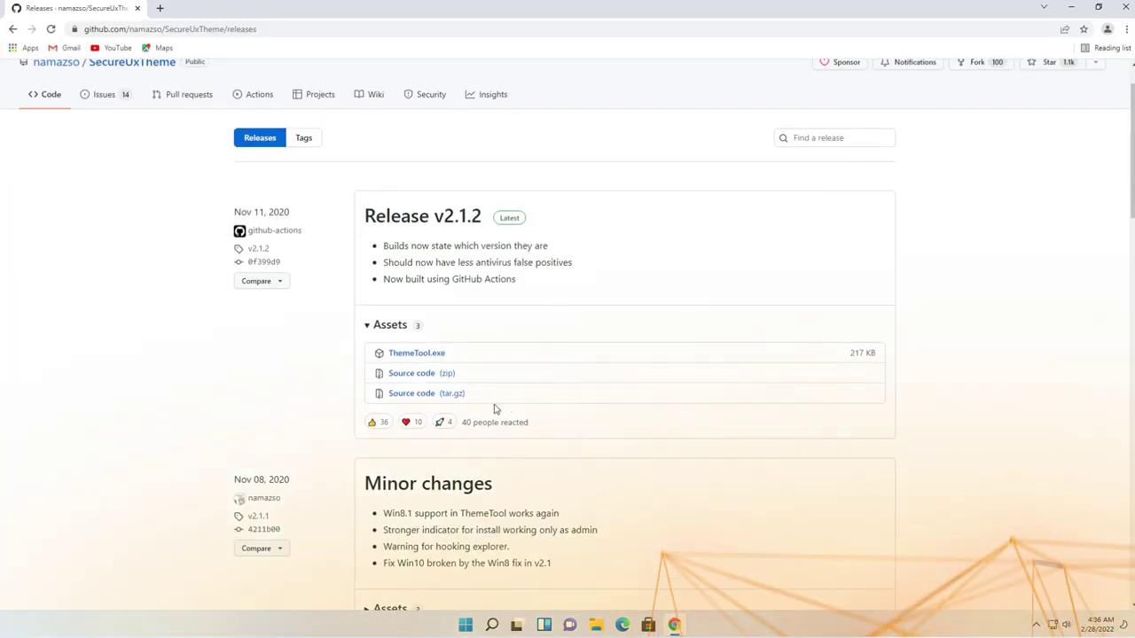
left_click(418, 355)
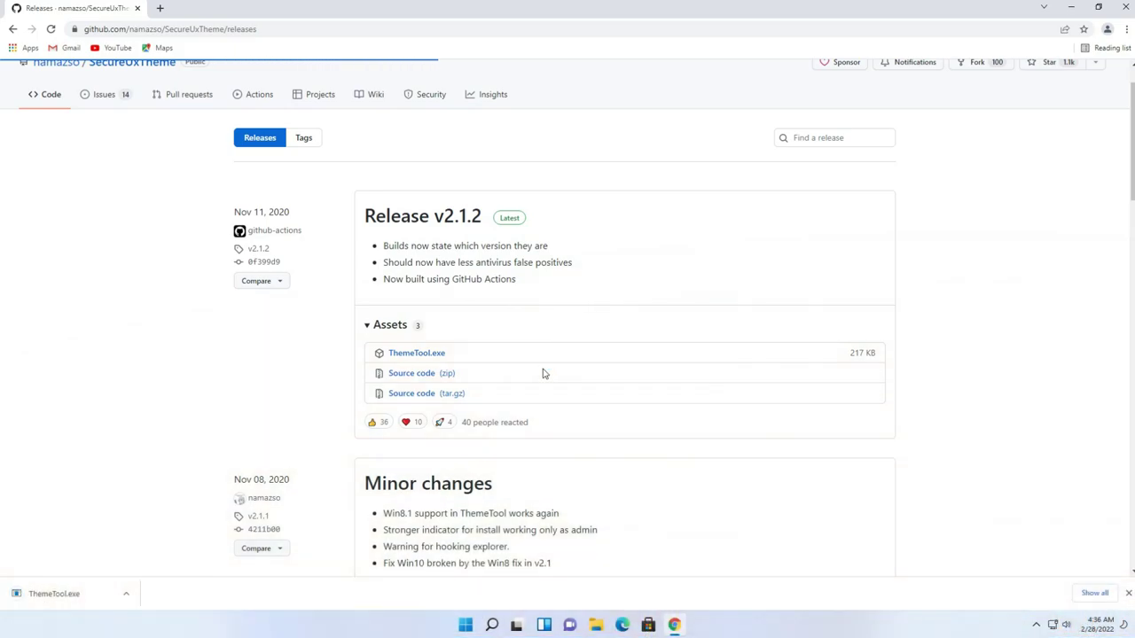
left_click(125, 593)
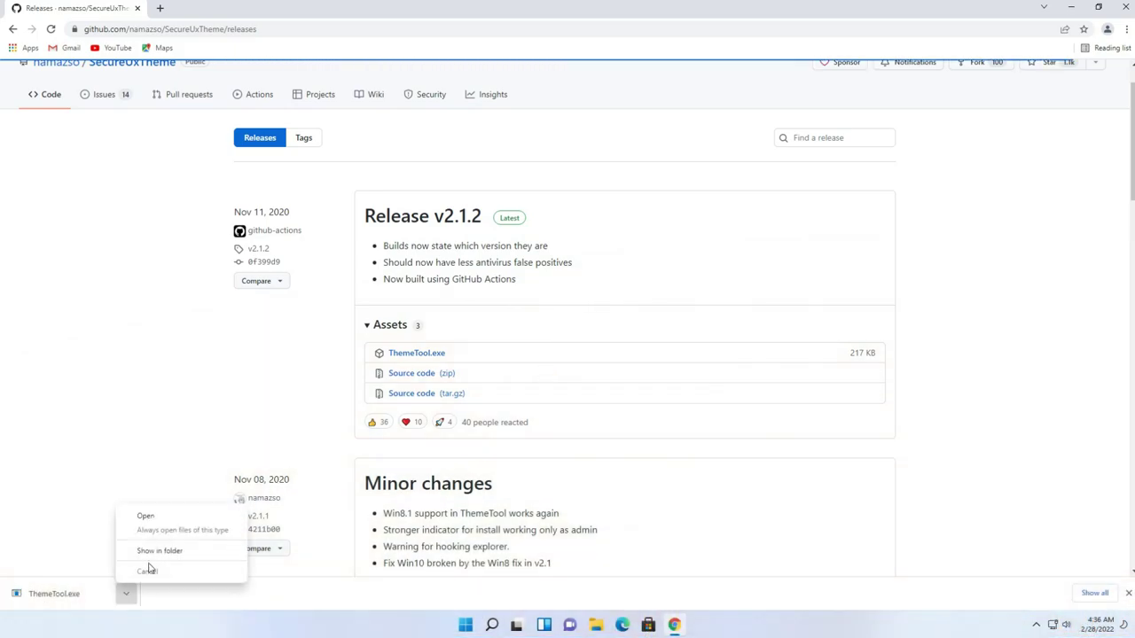
left_click(158, 548)
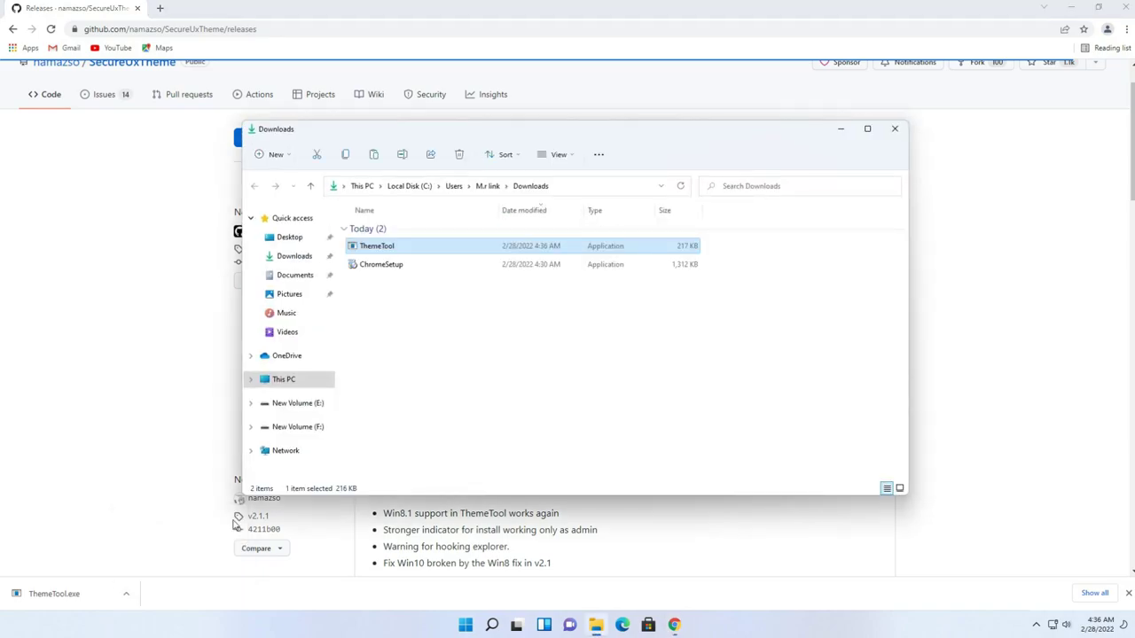
left_click(1071, 7)
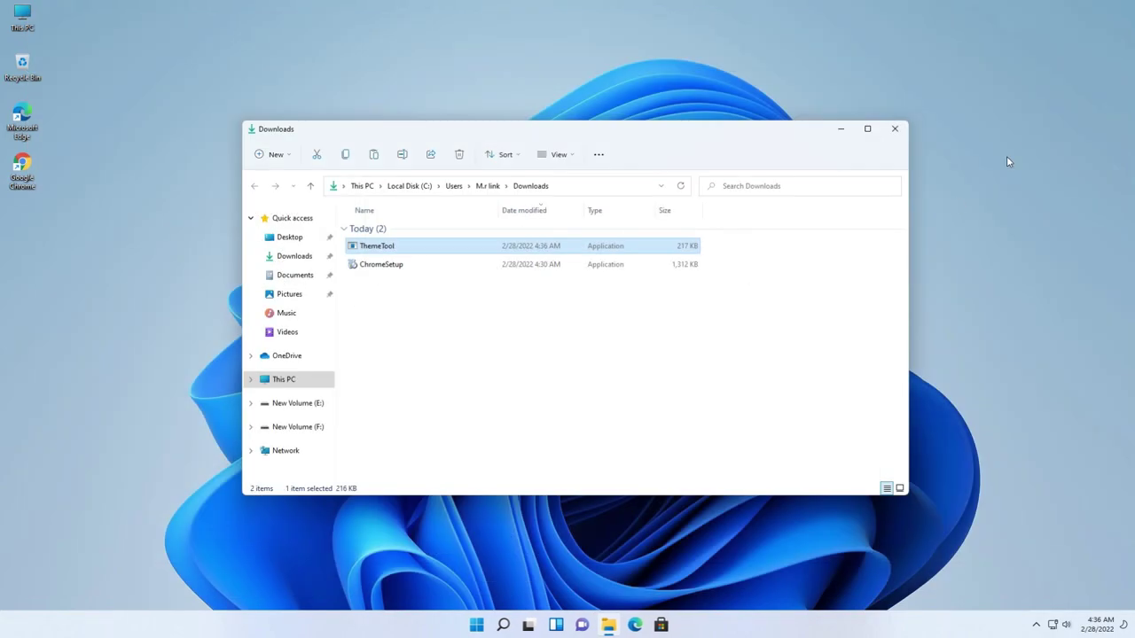
left_click(865, 129)
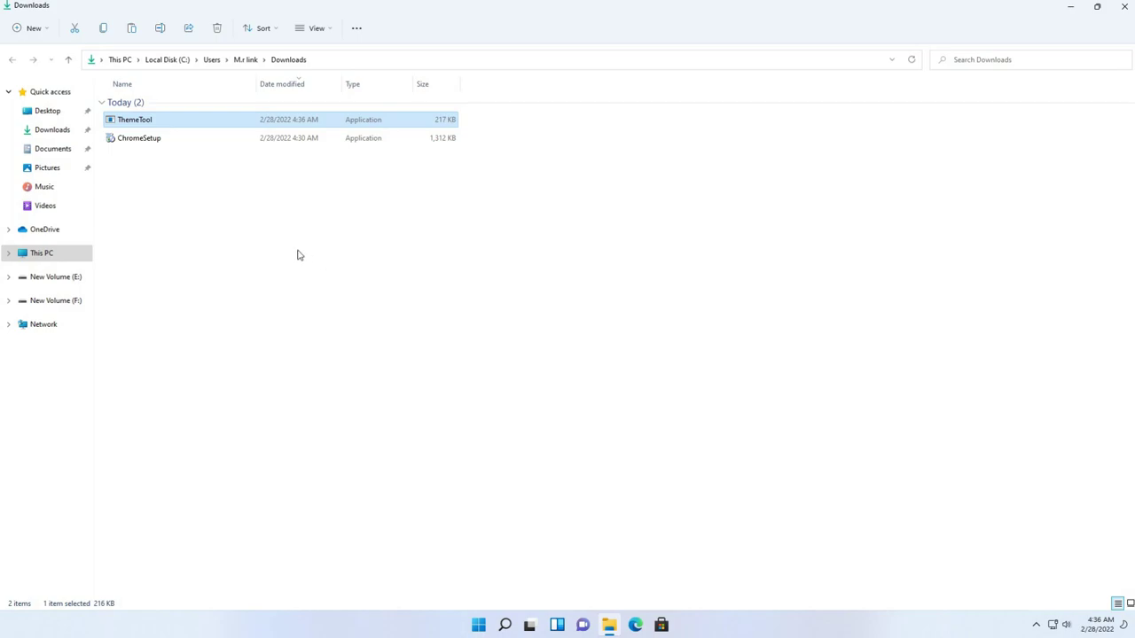
Move the ThemeTool application from Downloads to the root of Local Disk (C:).
right_click(135, 121)
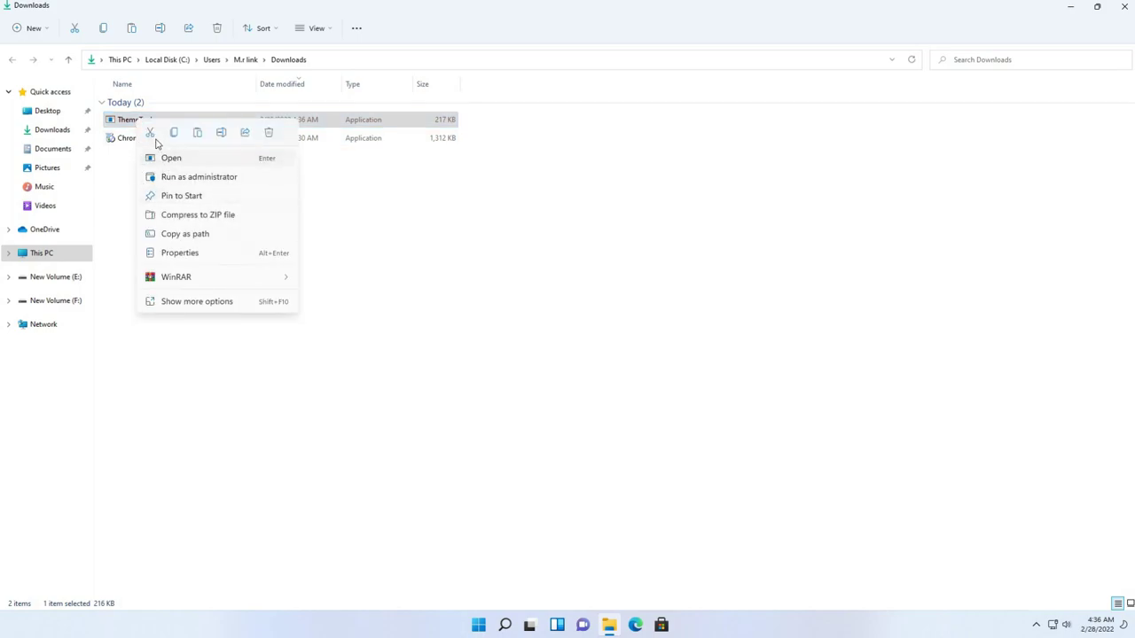
left_click(151, 133)
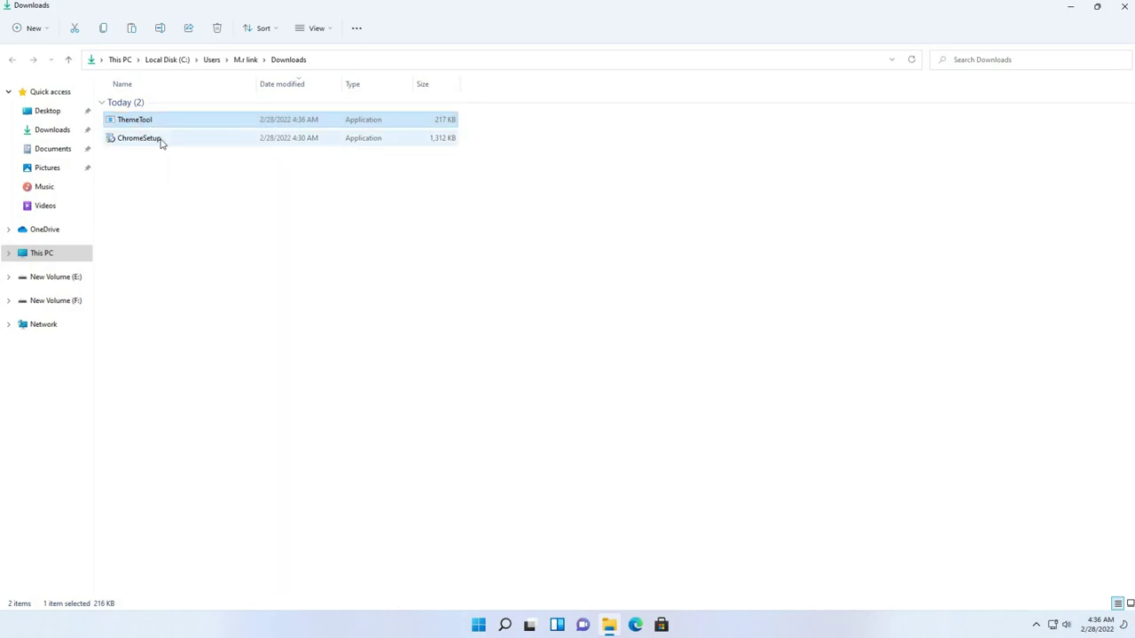
left_click(42, 257)
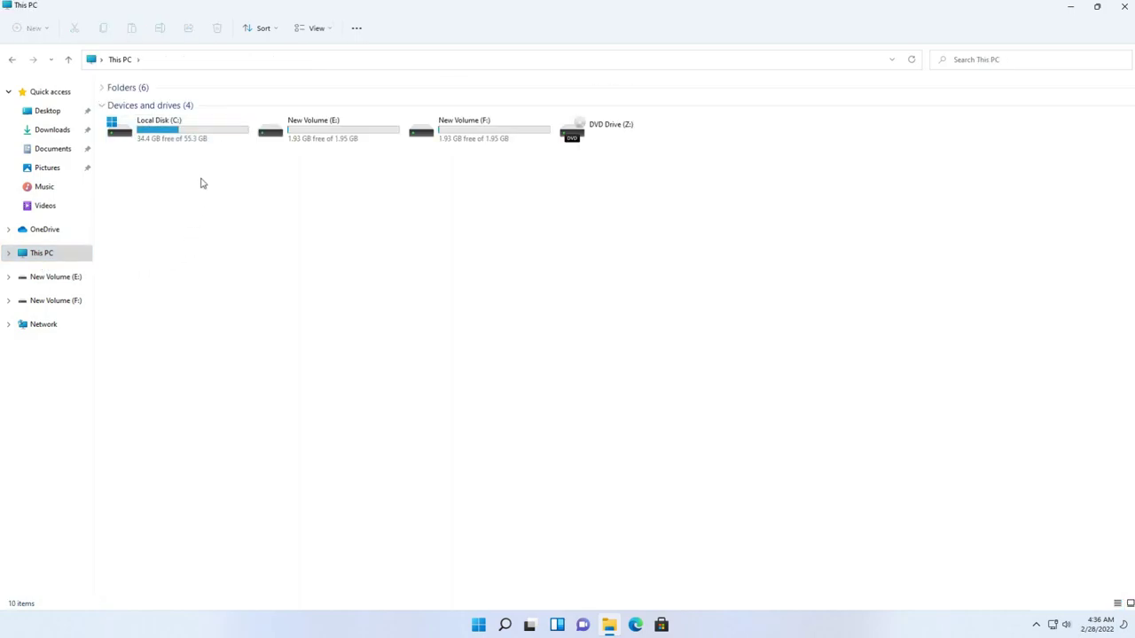
double_click(197, 141)
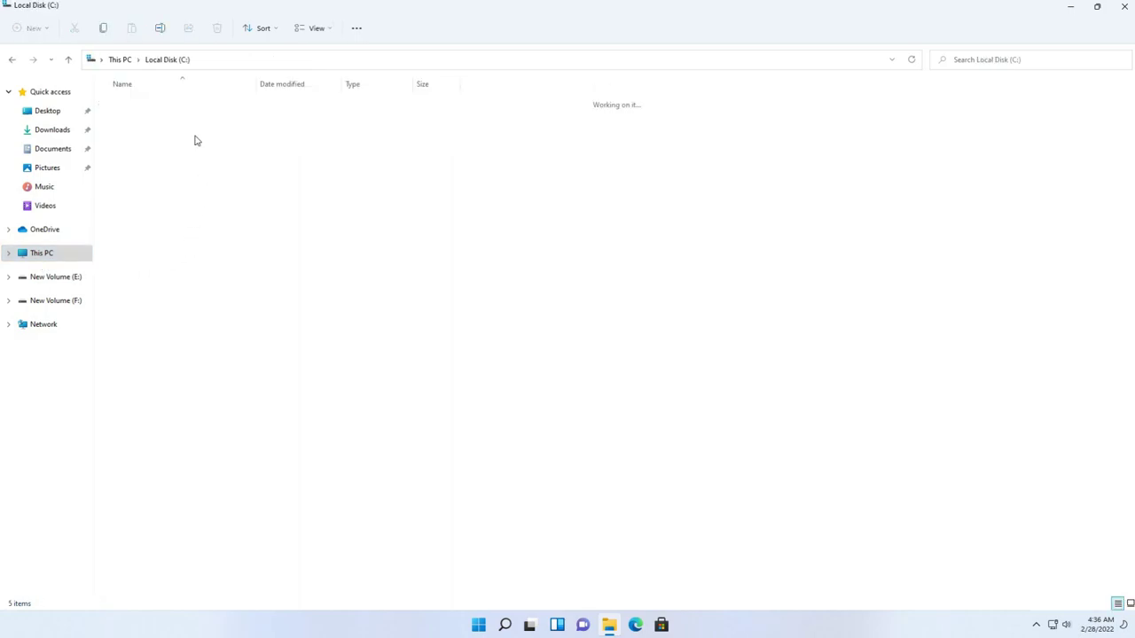
right_click(492, 223)
left_click(504, 234)
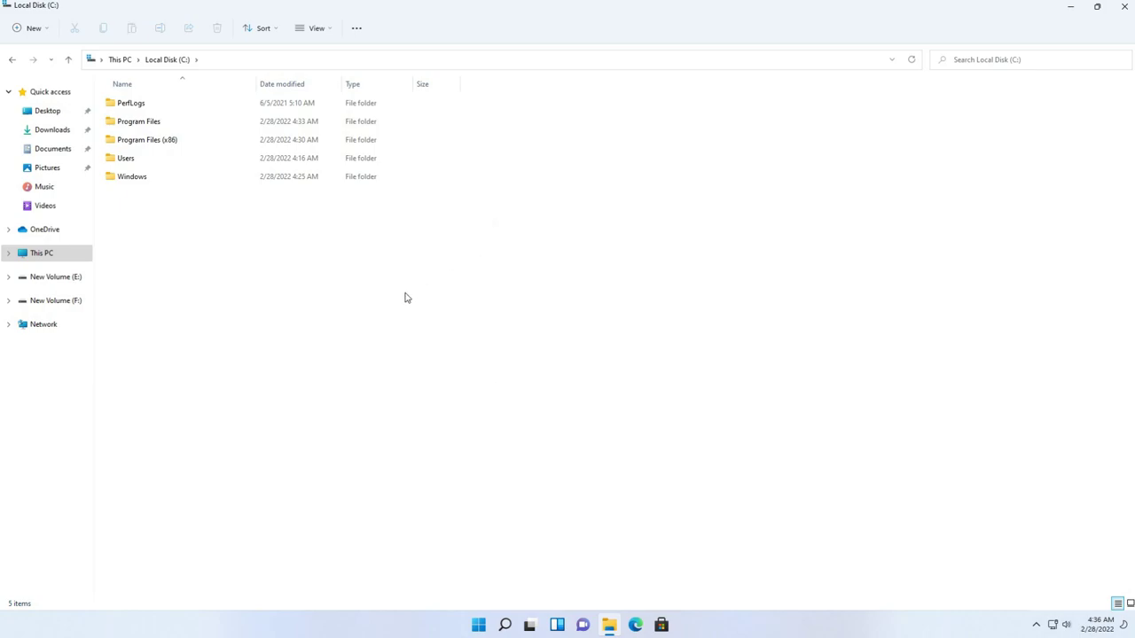
left_click(523, 231)
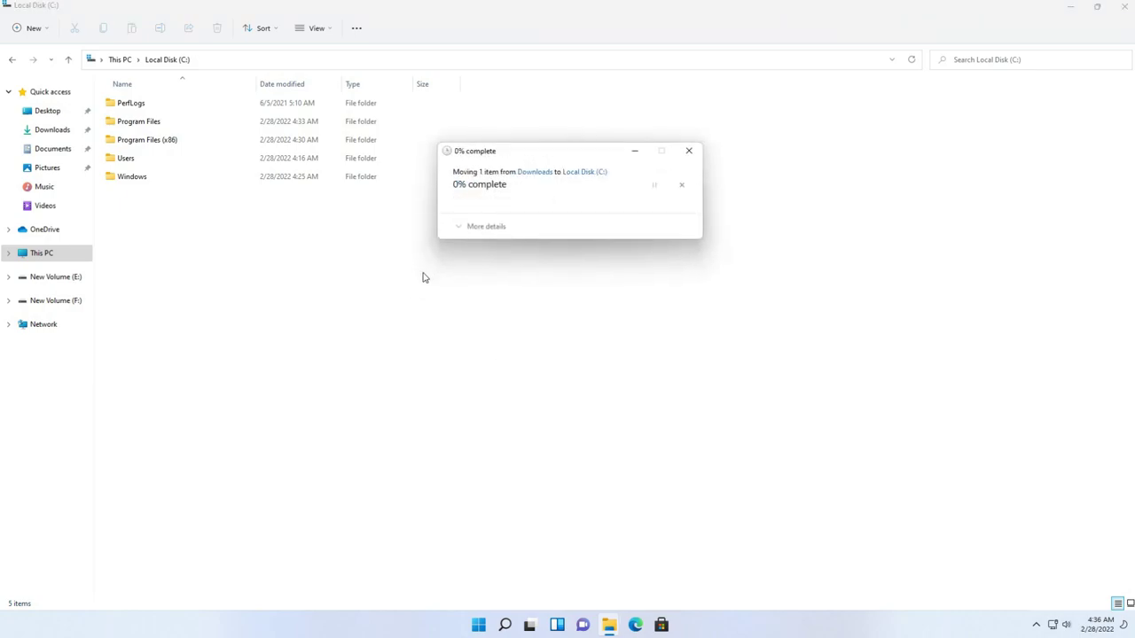
Run ThemeTool as administrator and agree to its license.
right_click(121, 199)
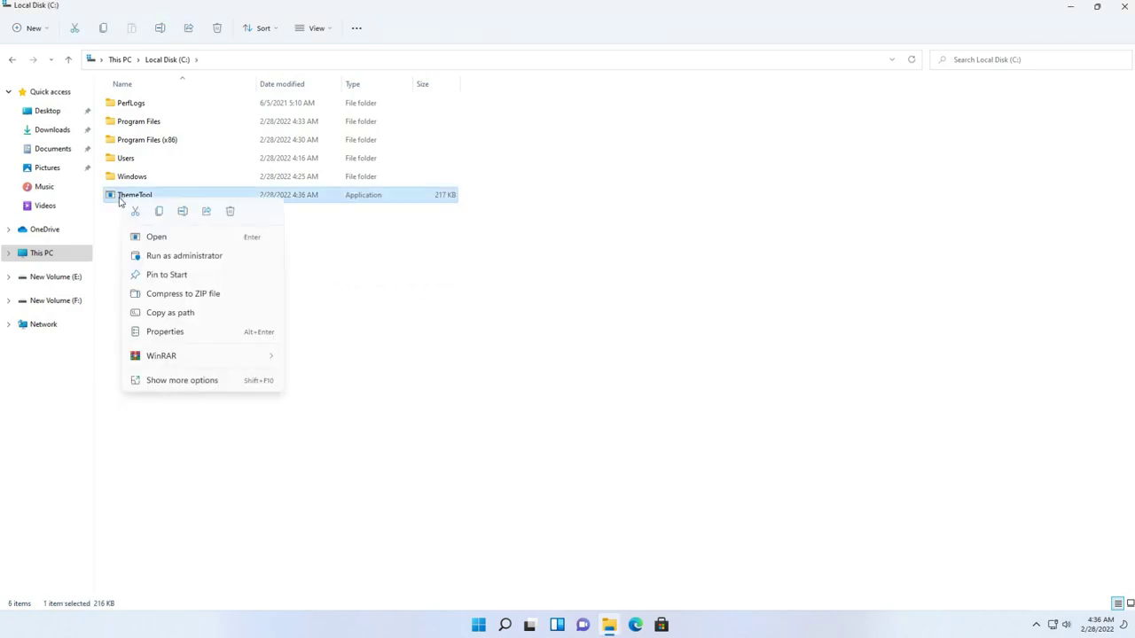
left_click(159, 256)
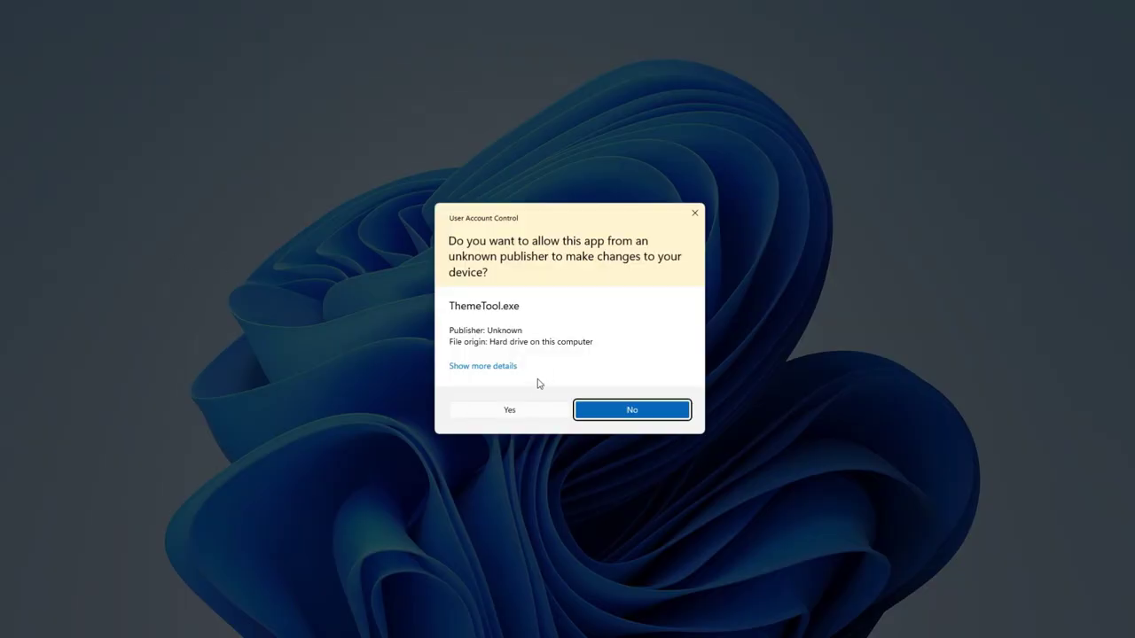
left_click(523, 410)
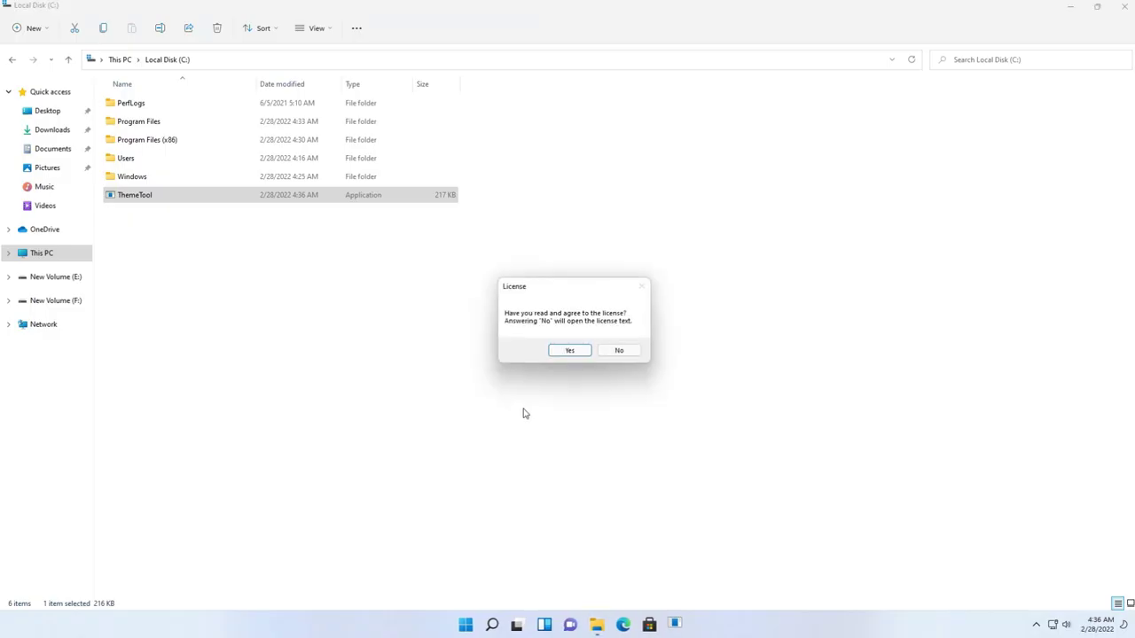
left_click(570, 352)
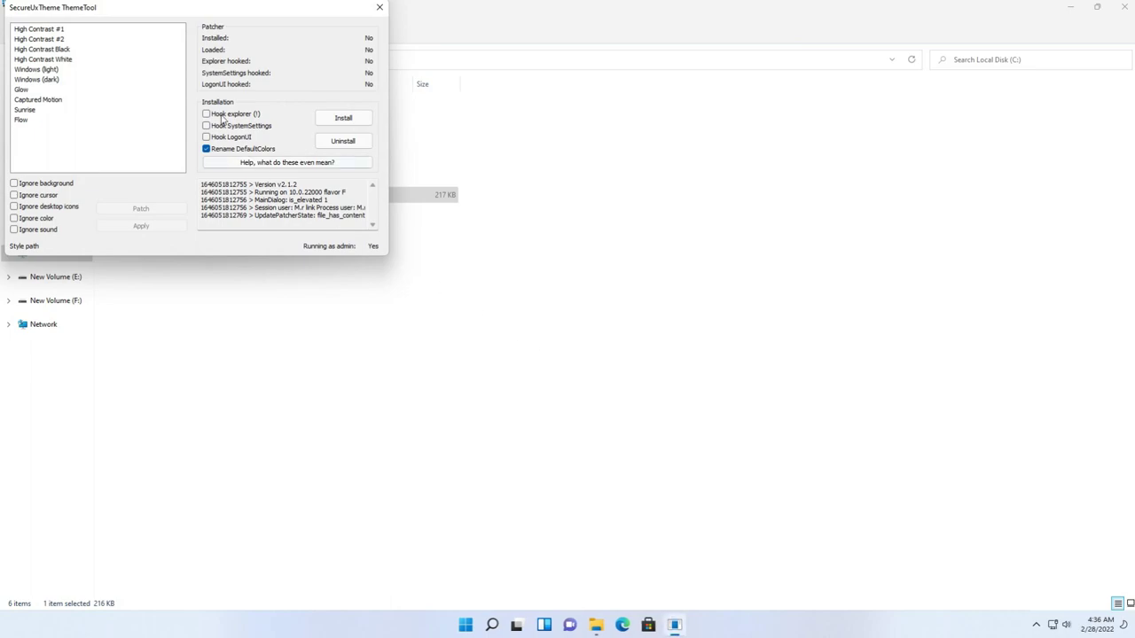
Install the SecureUxTheme patcher with Hook SystemSettings, Hook LogonUI and Rename DefaultColors enabled, and reboot the computer.
left_click_drag(177, 14, 527, 122)
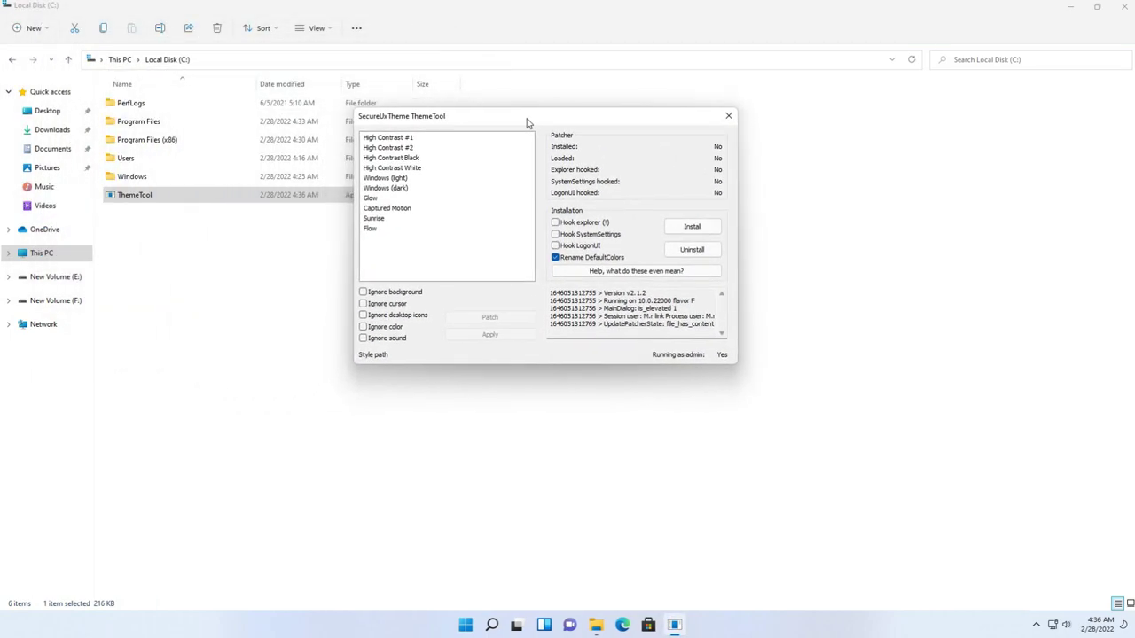
left_click(555, 258)
left_click(688, 228)
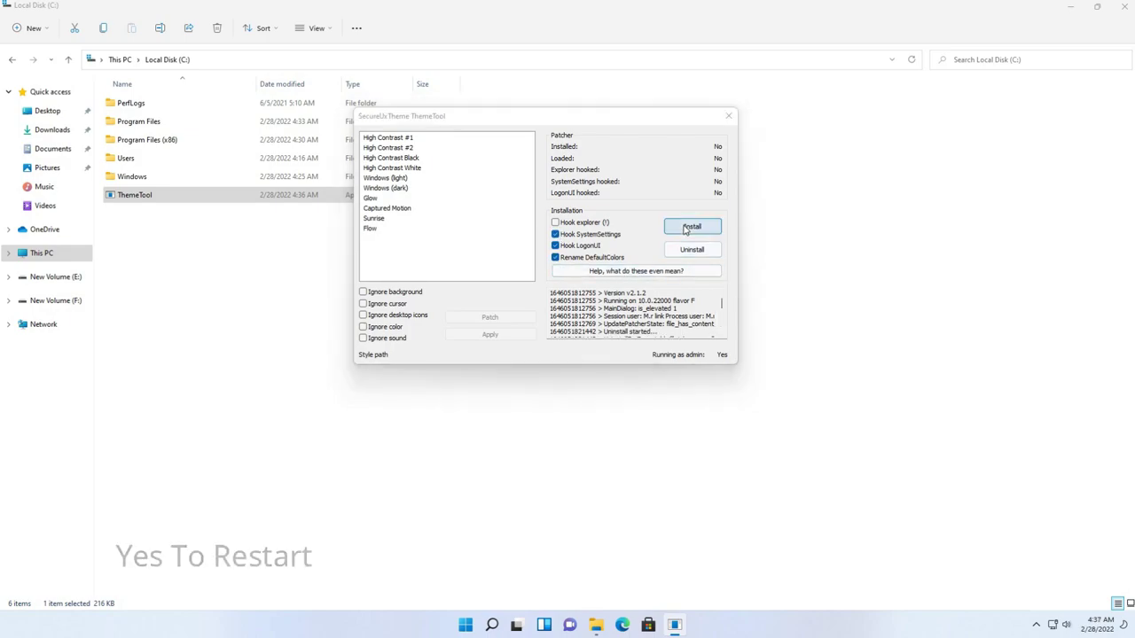
left_click(615, 352)
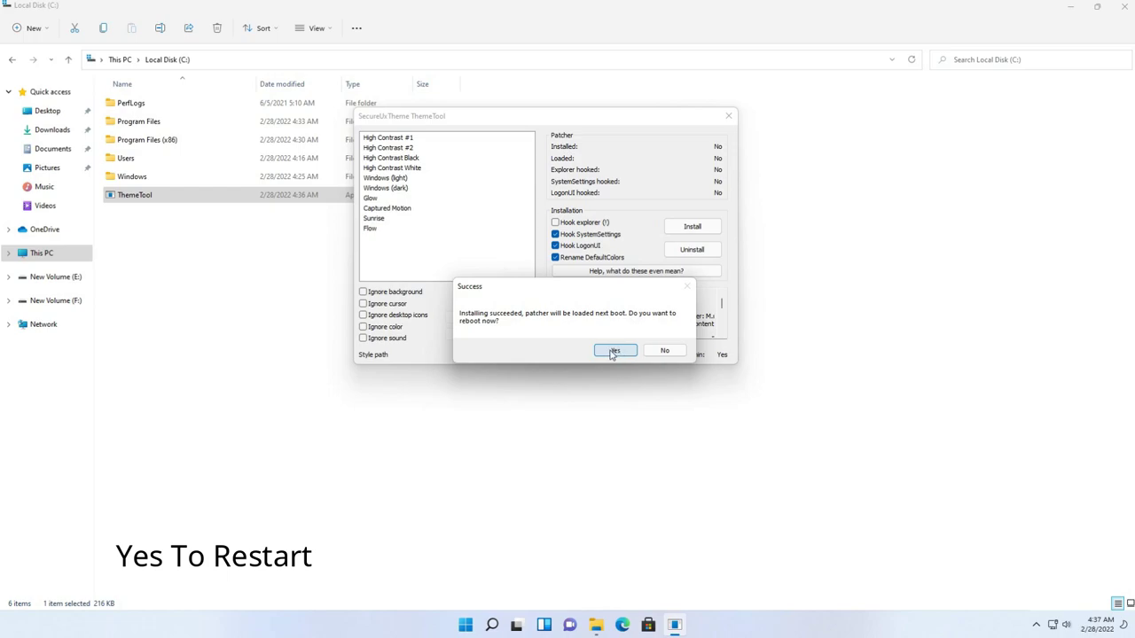
left_click(613, 351)
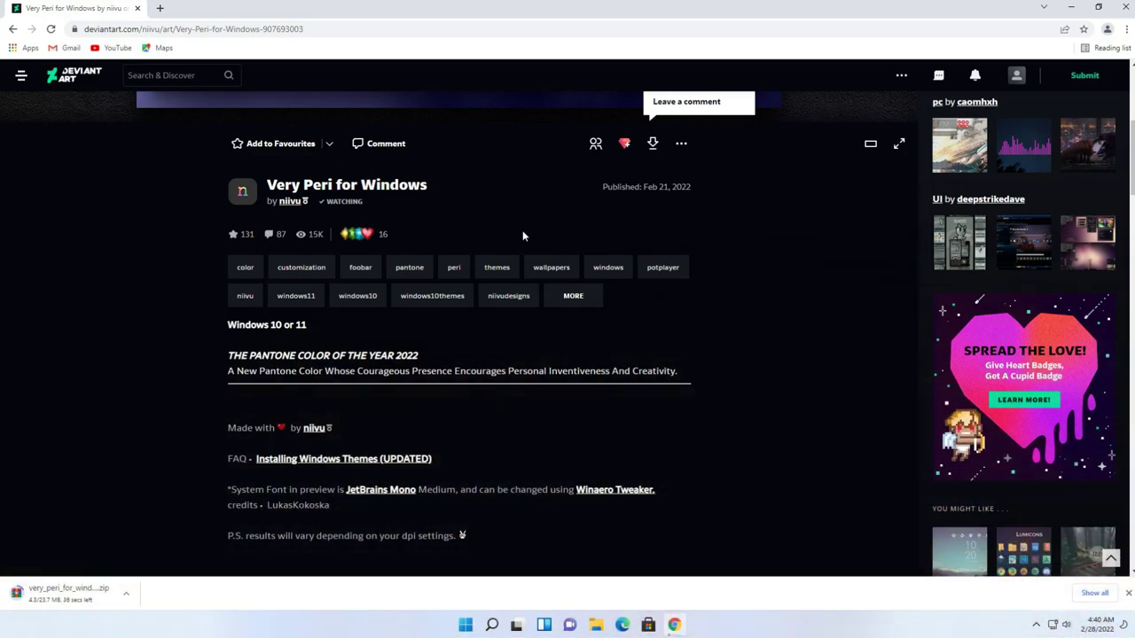
Show the downloaded Very Peri for Windows ZIP archive in its folder and extract all its contents there.
left_click(130, 596)
left_click(145, 553)
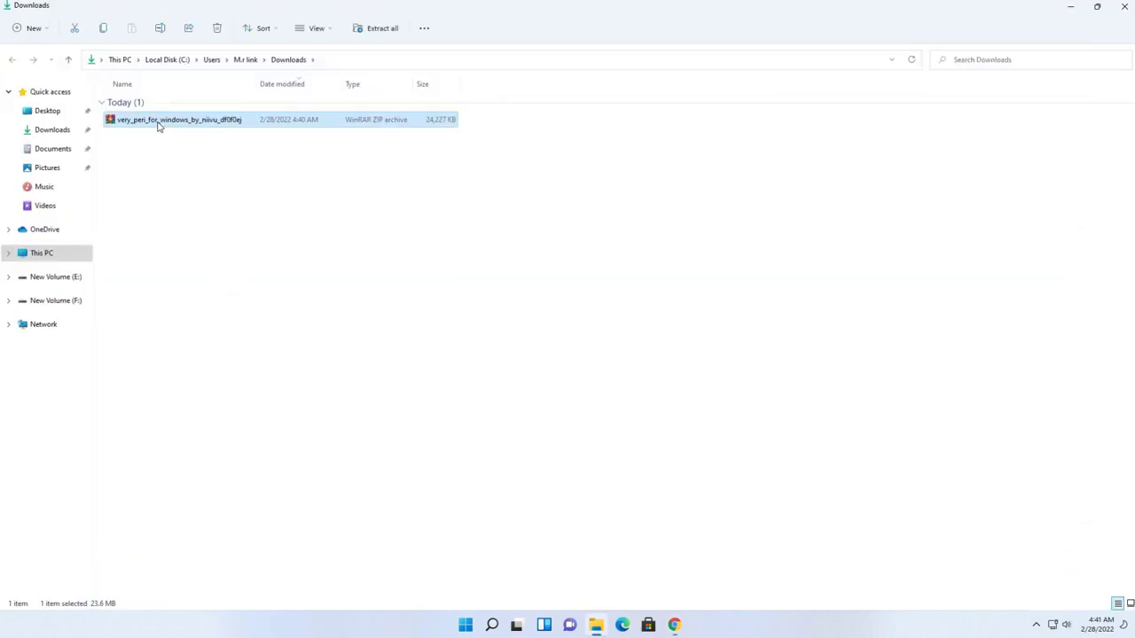
right_click(158, 126)
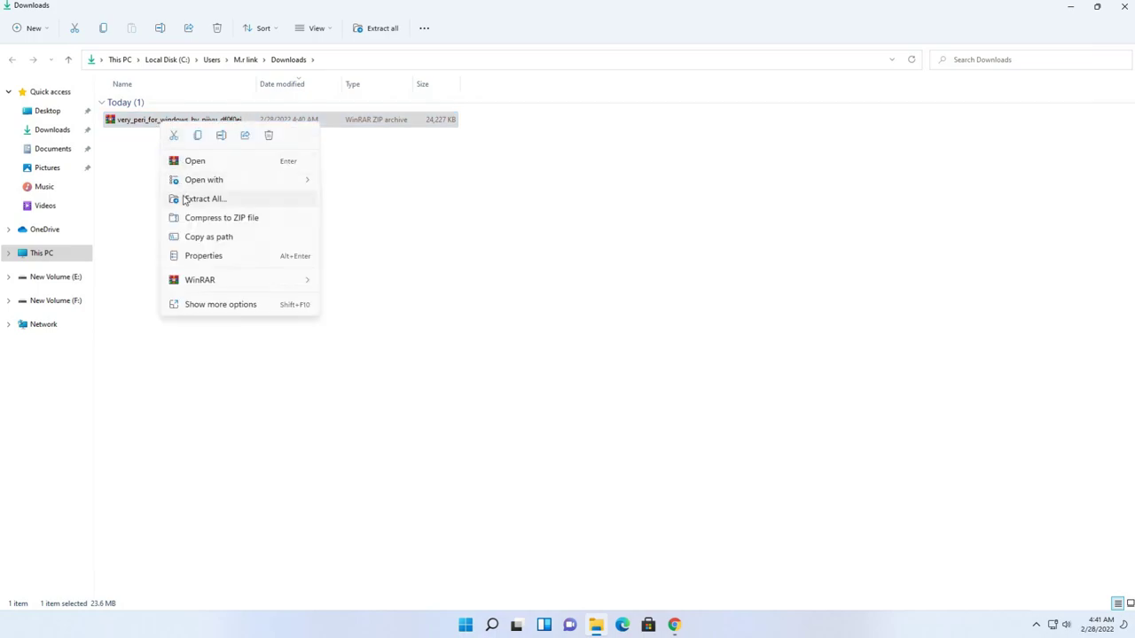
left_click(207, 305)
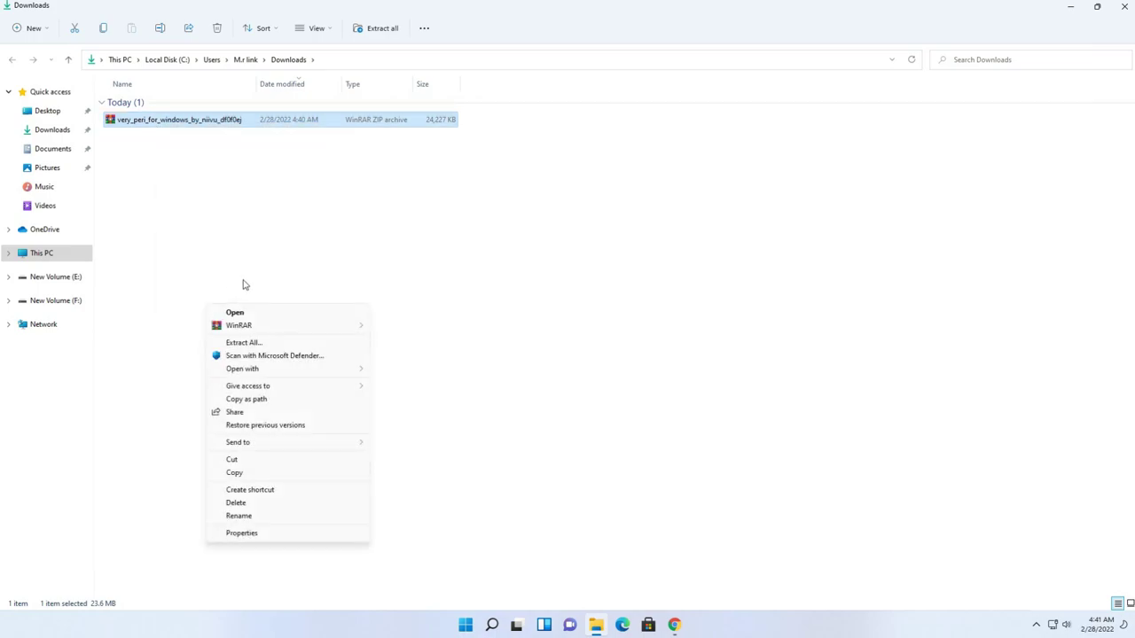
left_click(249, 344)
left_click(673, 424)
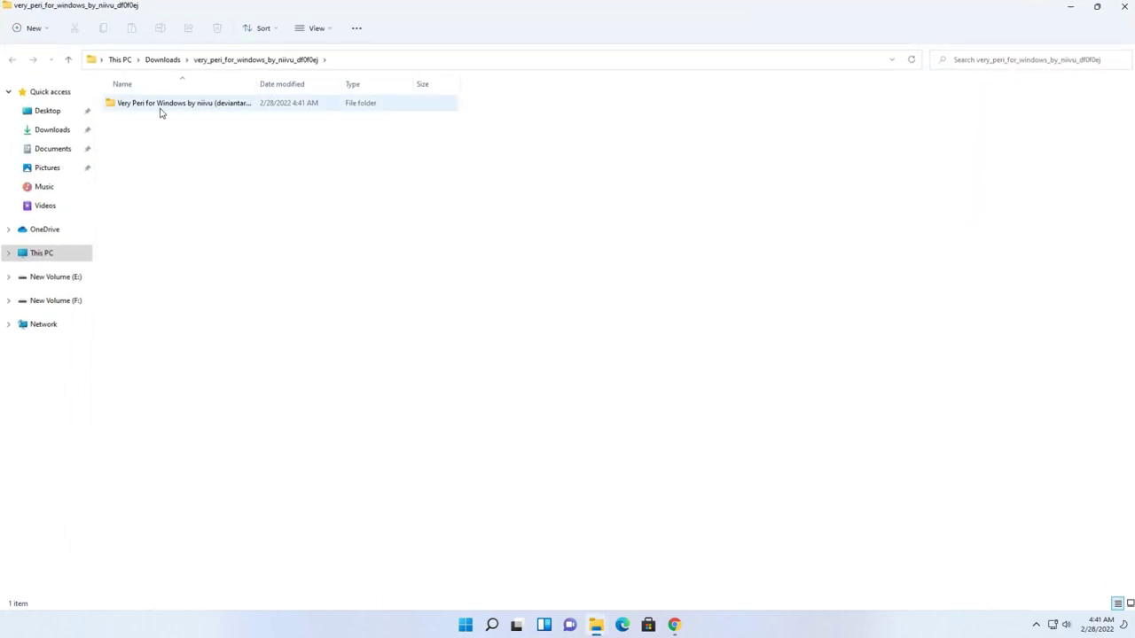
Open the Windows Themes (10 or 11) folder inside the extracted Very Peri package and display its contents as large icons.
double_click(159, 112)
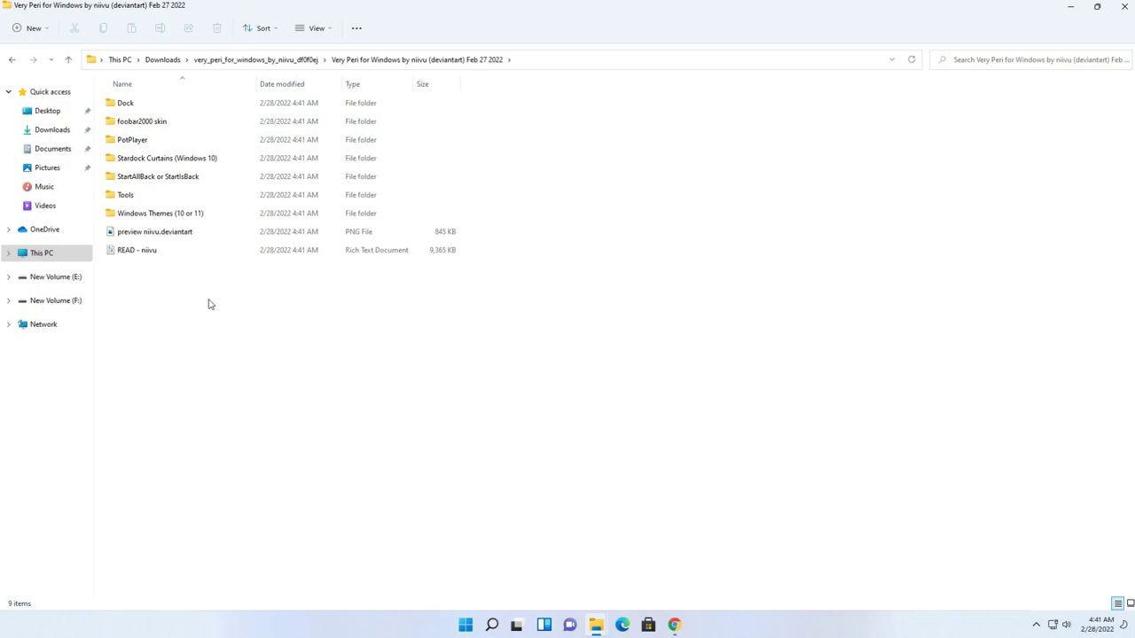
left_click(133, 214)
double_click(169, 216)
right_click(517, 181)
mouse_move(543, 187)
left_click(749, 209)
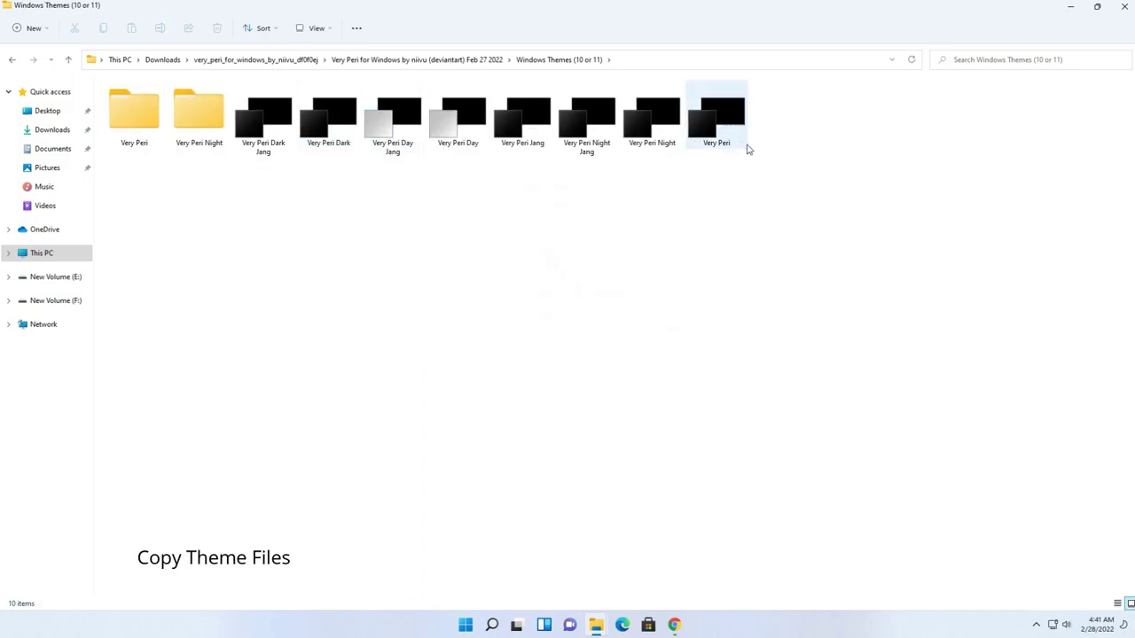
Copy all Very Peri folders and theme files in the Windows Themes (10 or 11) folder.
left_click_drag(712, 135, 129, 111)
right_click(137, 111)
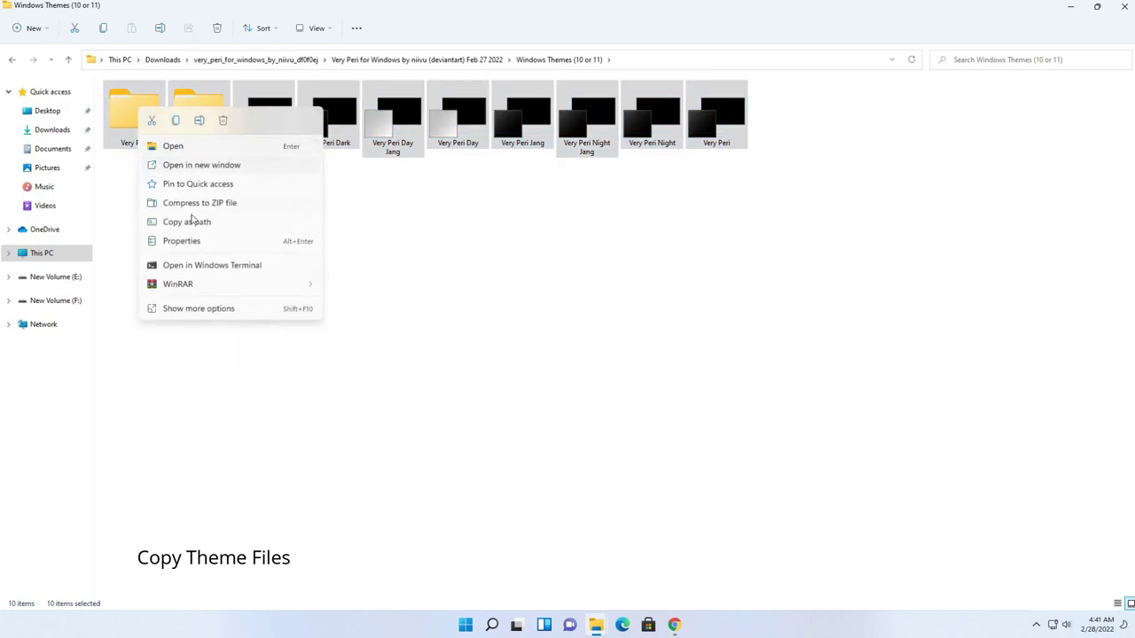
left_click(175, 121)
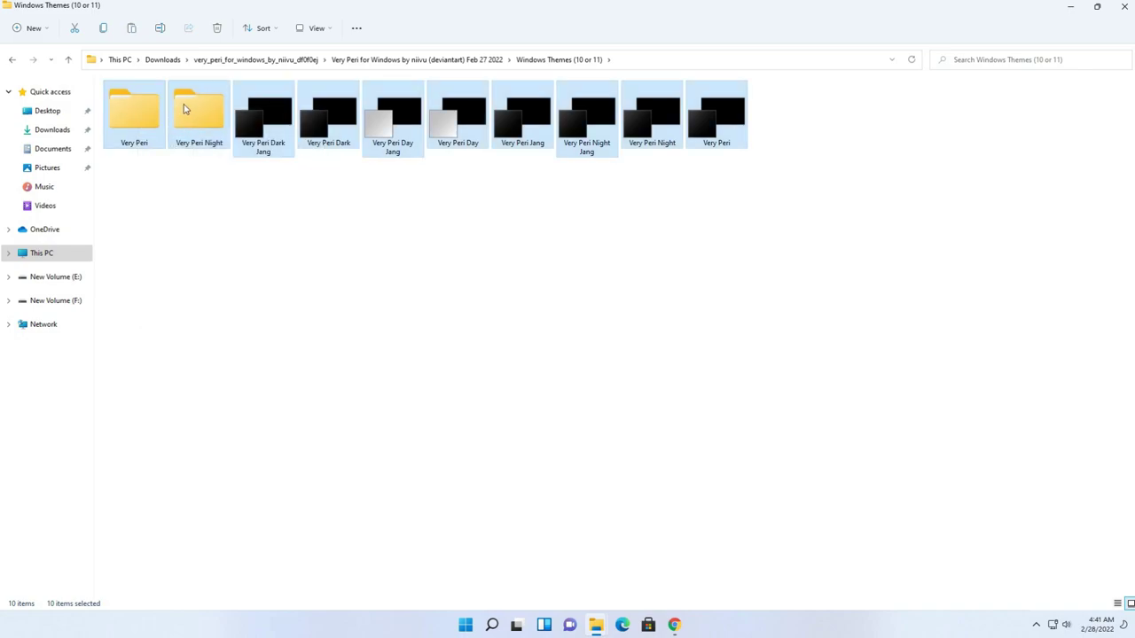
Go to the C:\Windows\Resources\Themes folder on the local disk.
left_click(48, 257)
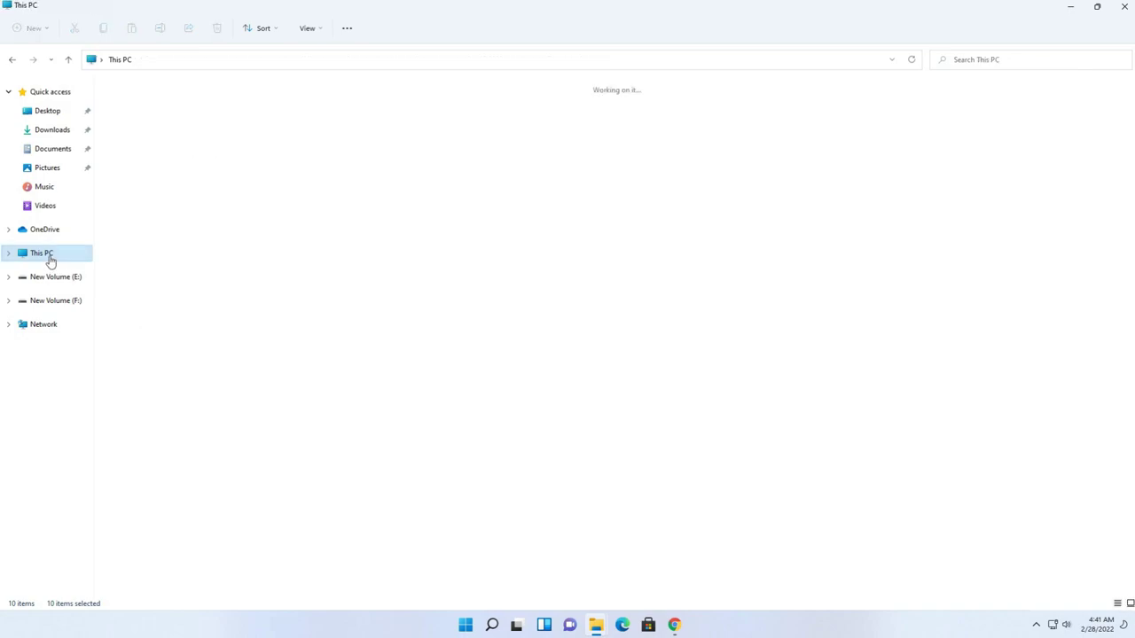
left_click(195, 170)
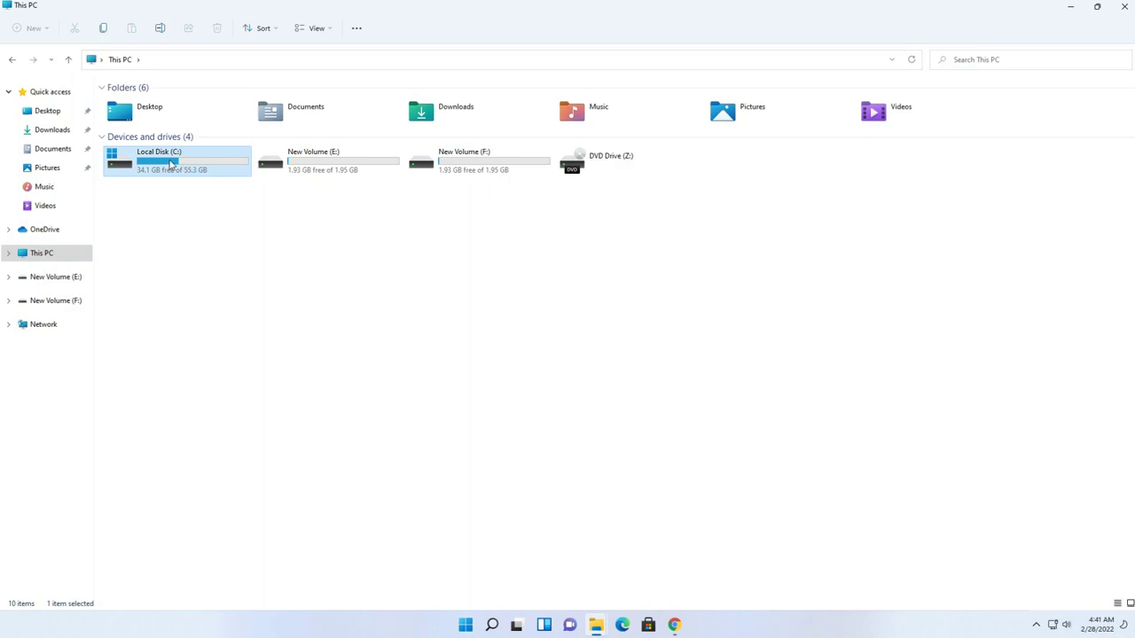
double_click(176, 168)
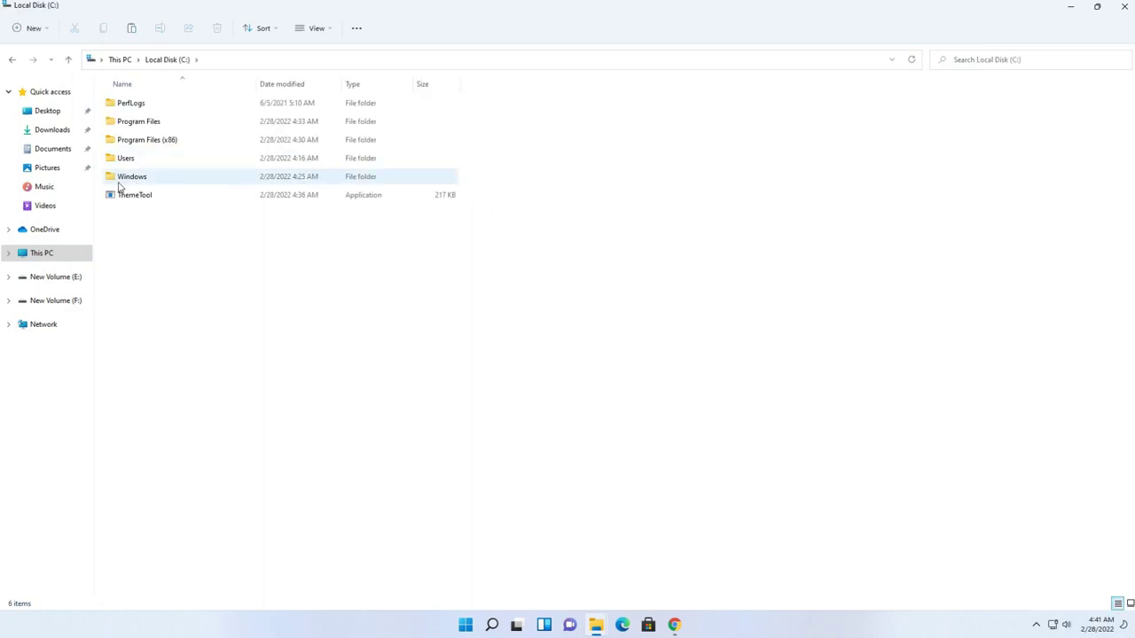
double_click(142, 182)
left_click(143, 215)
key("r")
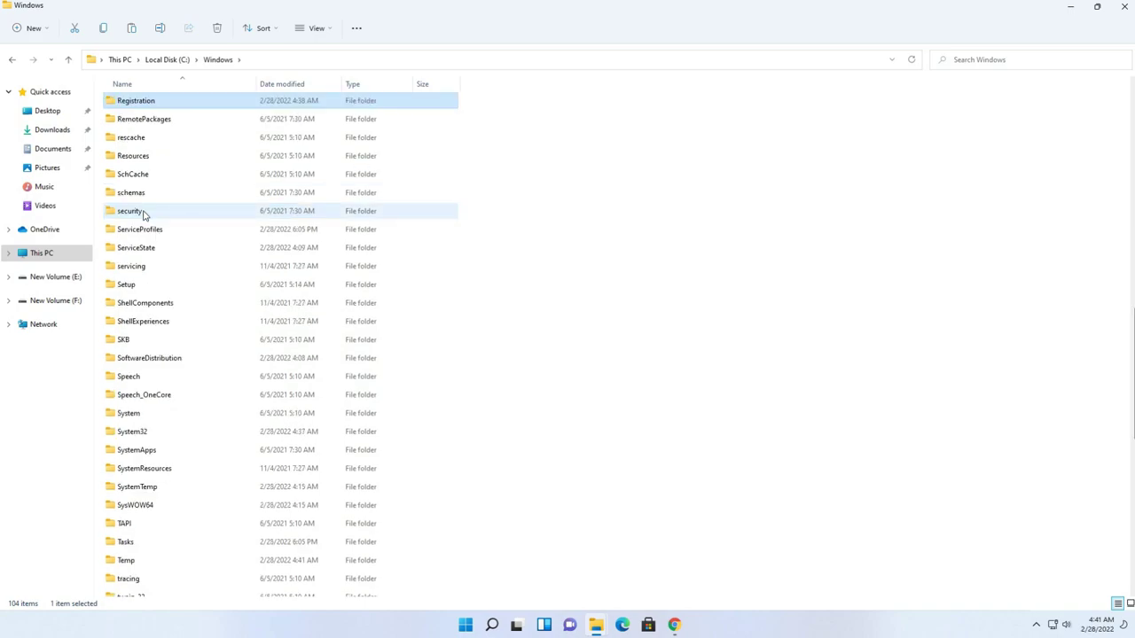
left_click(119, 158)
double_click(131, 158)
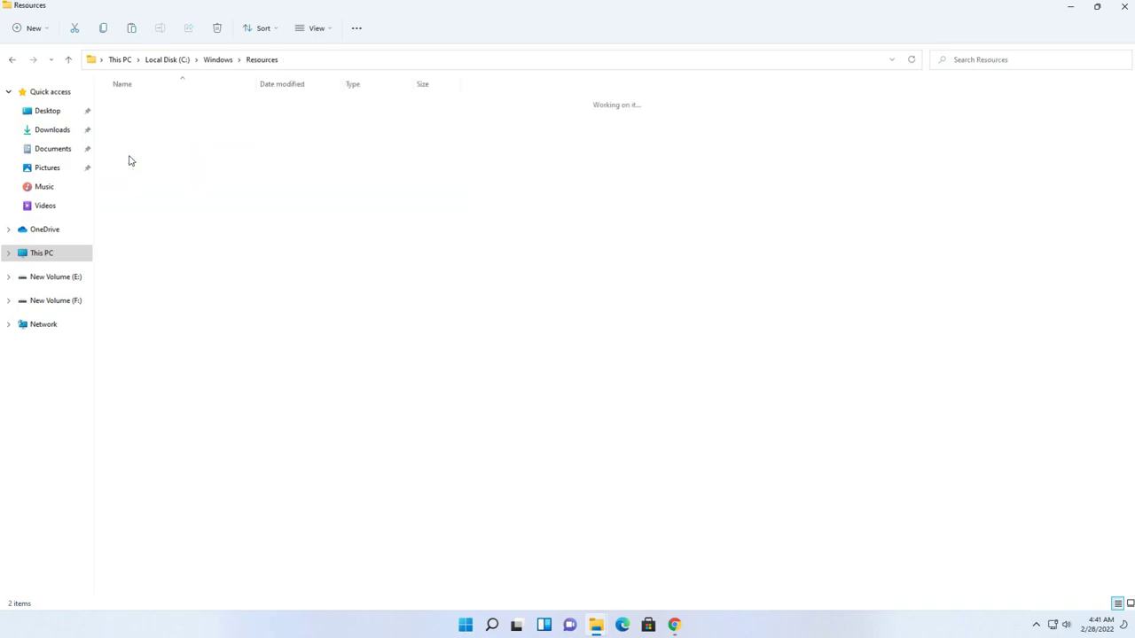
left_click(129, 123)
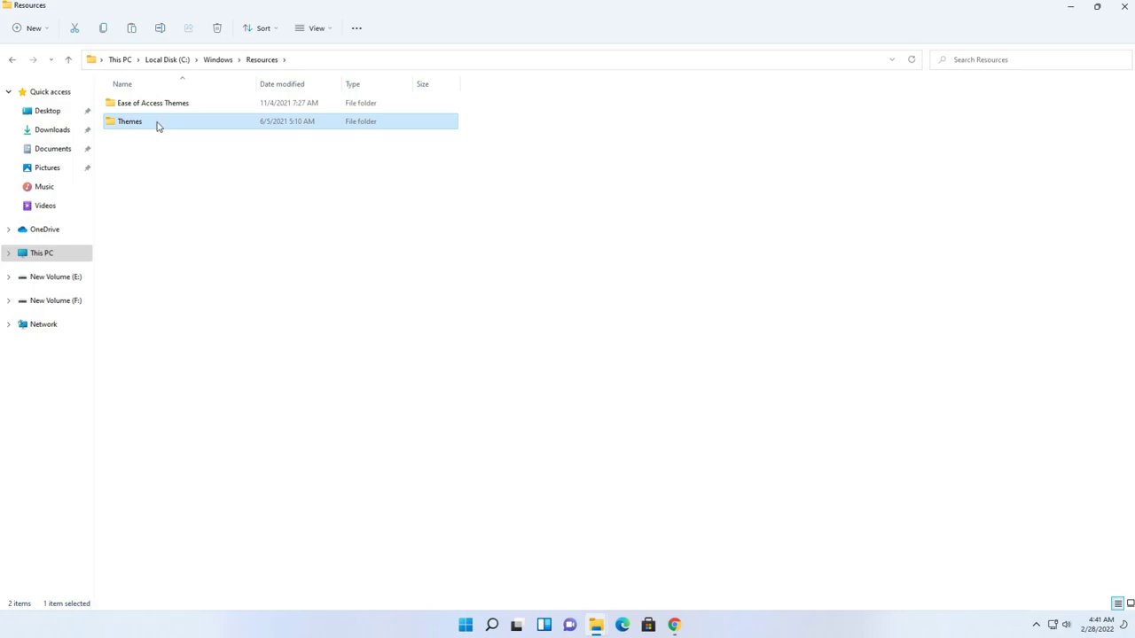
double_click(162, 124)
Paste the copied Very Peri folders and theme files into the Themes folder, granting administrator permission.
right_click(653, 183)
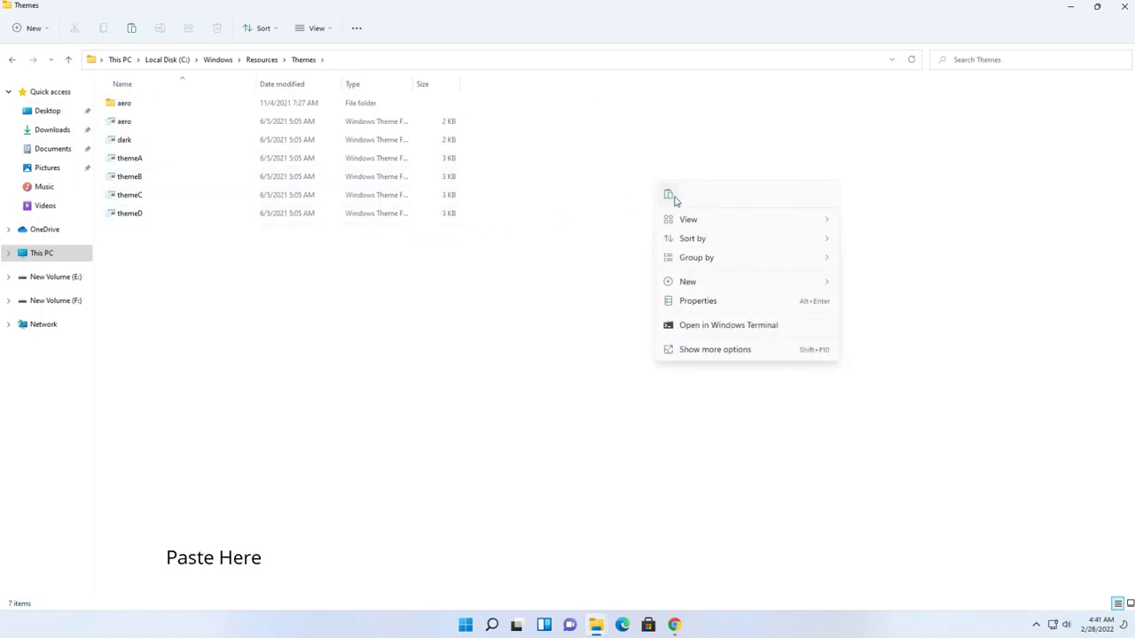
left_click(669, 197)
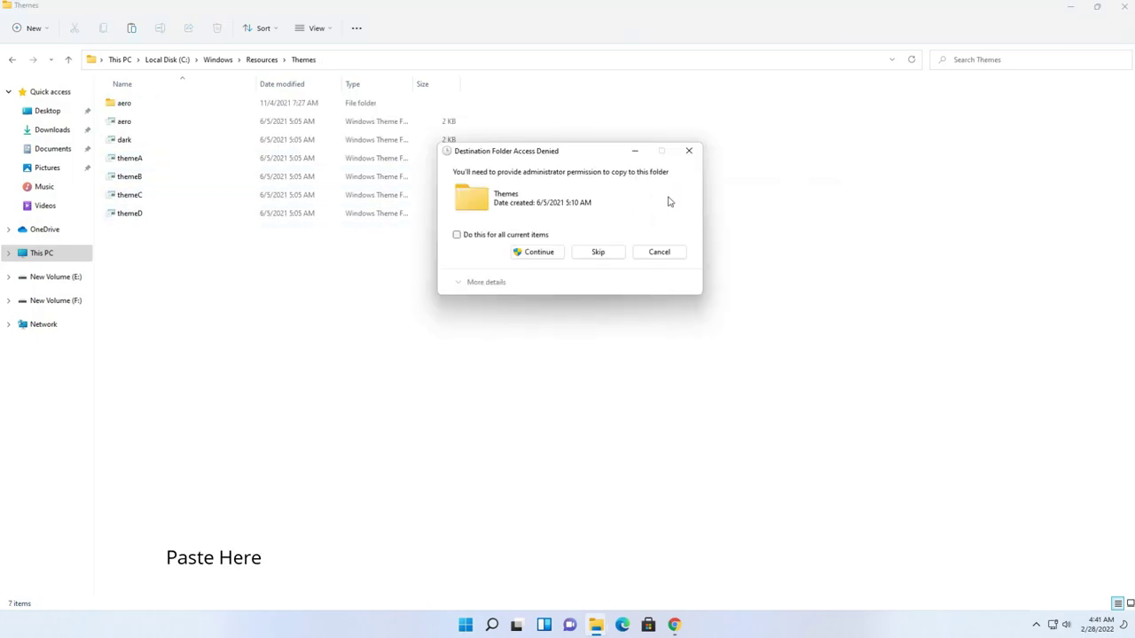
left_click(525, 252)
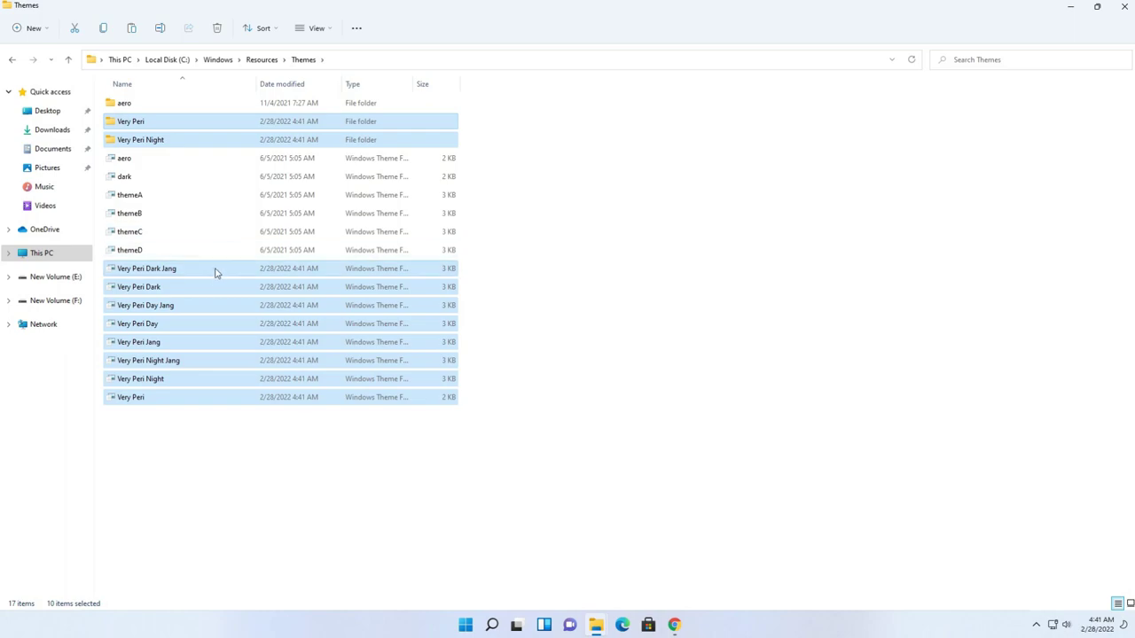
left_click(568, 292)
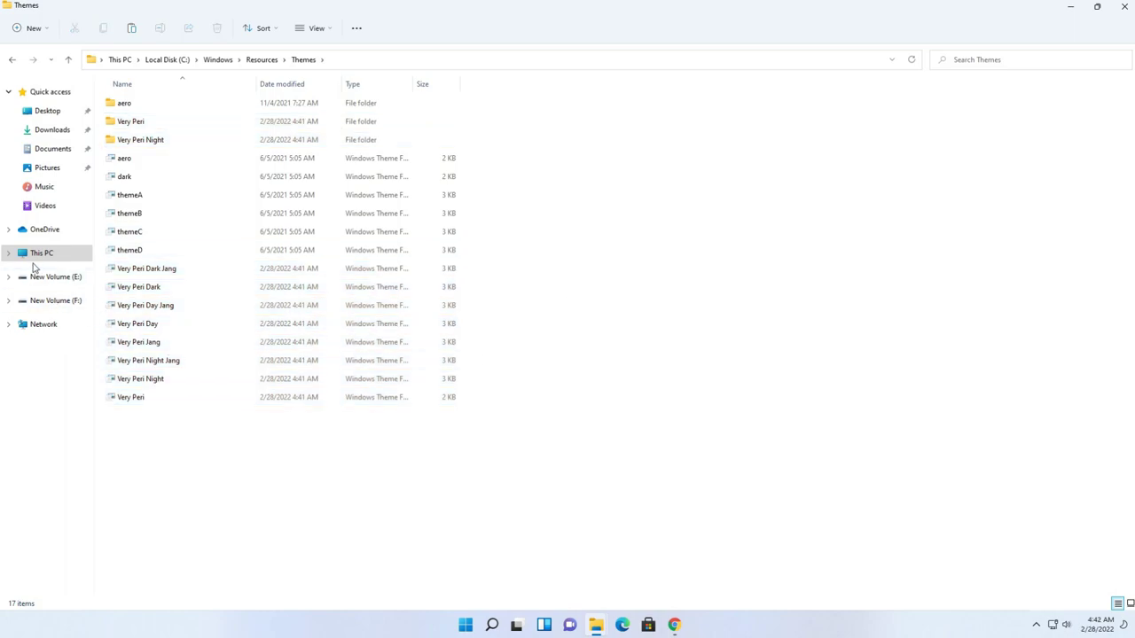
Run ThemeTool from Local Disk (C:) as administrator, allow it to make changes and agree to its license.
left_click(47, 257)
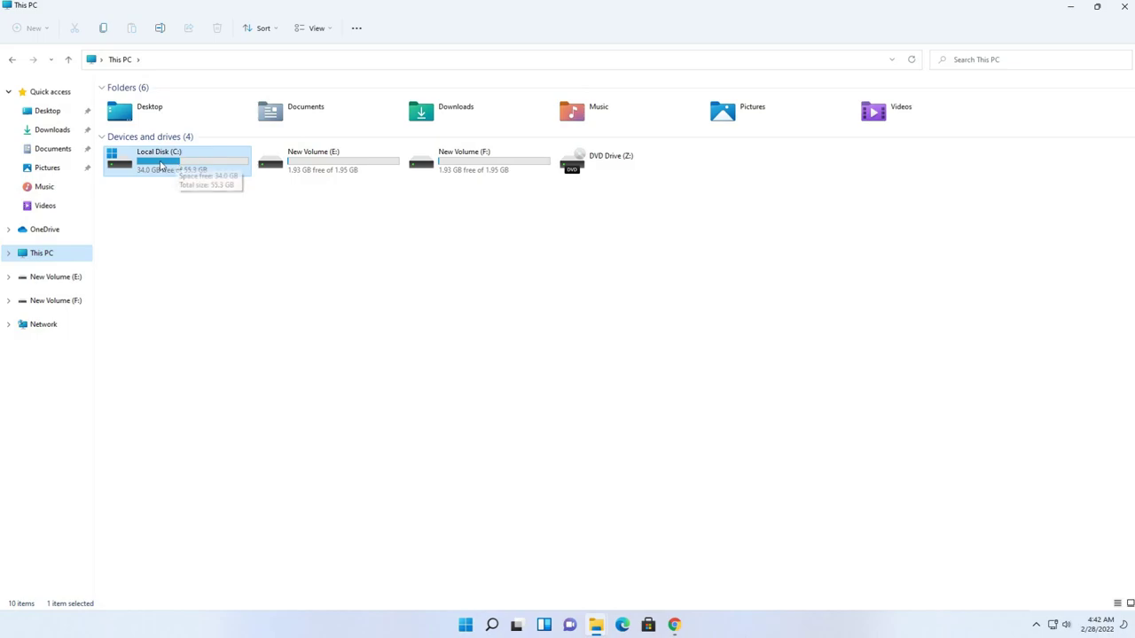
double_click(187, 164)
left_click(123, 197)
right_click(154, 201)
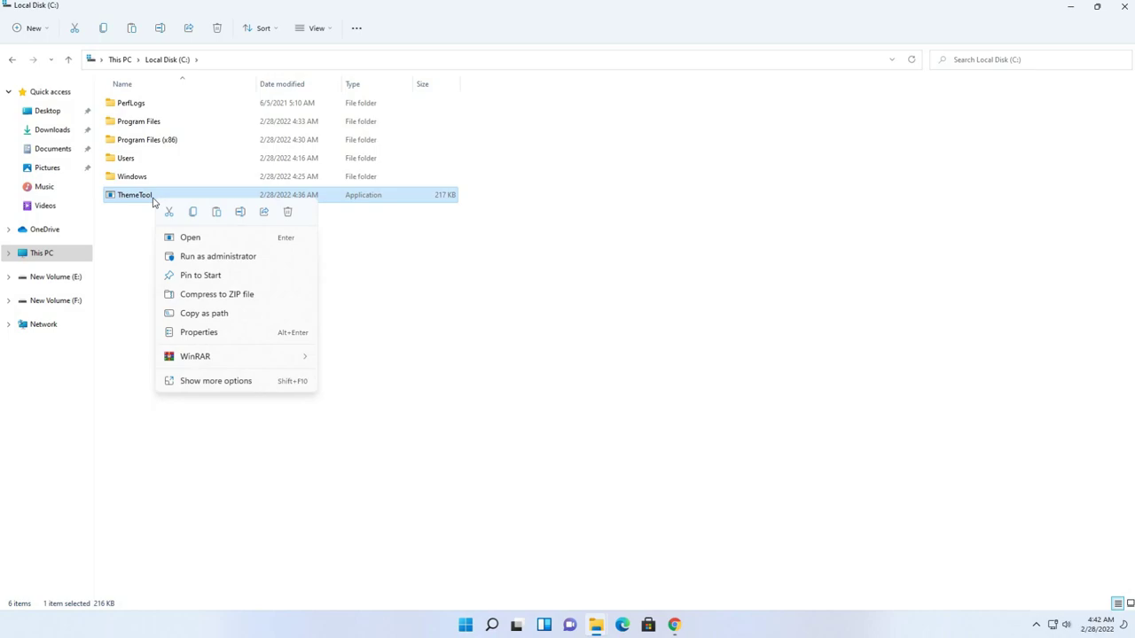
left_click(199, 259)
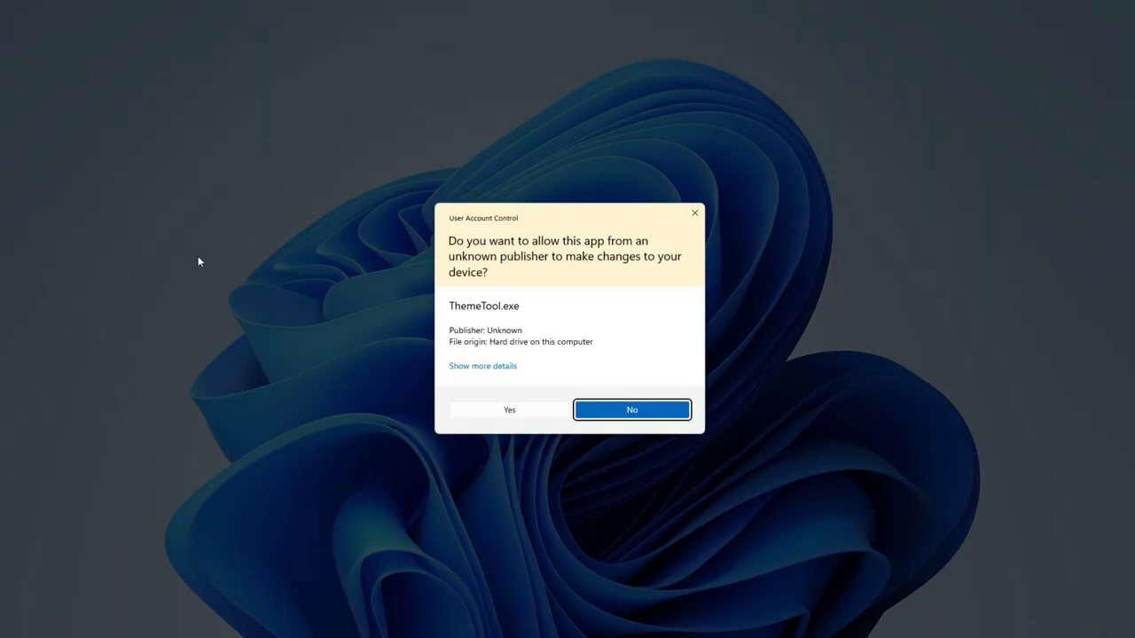
left_click(511, 411)
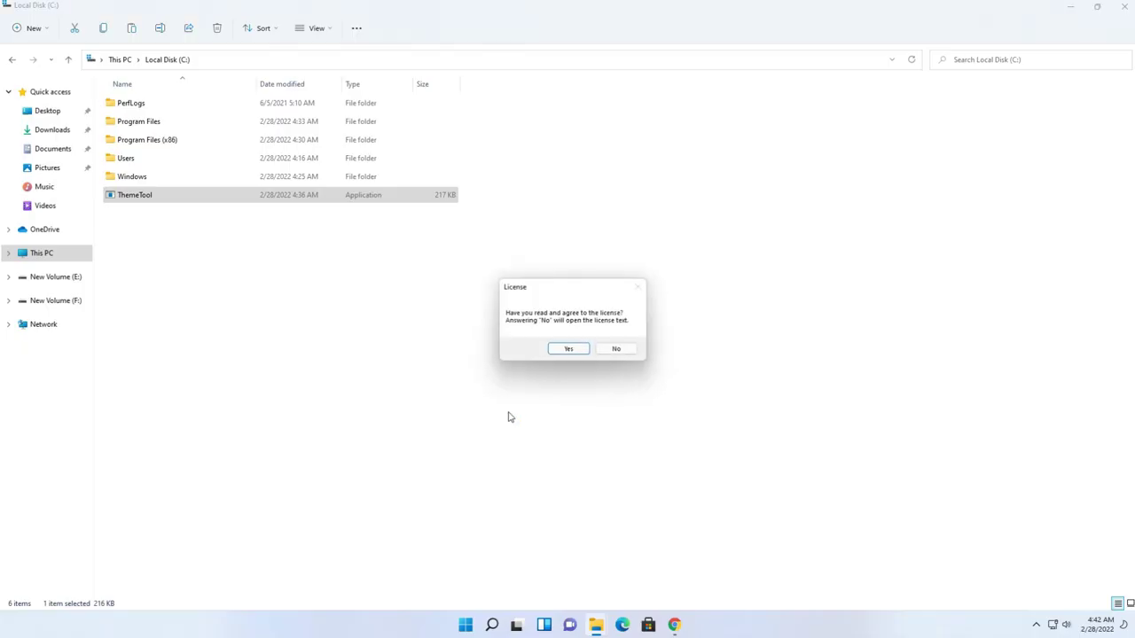
left_click(569, 352)
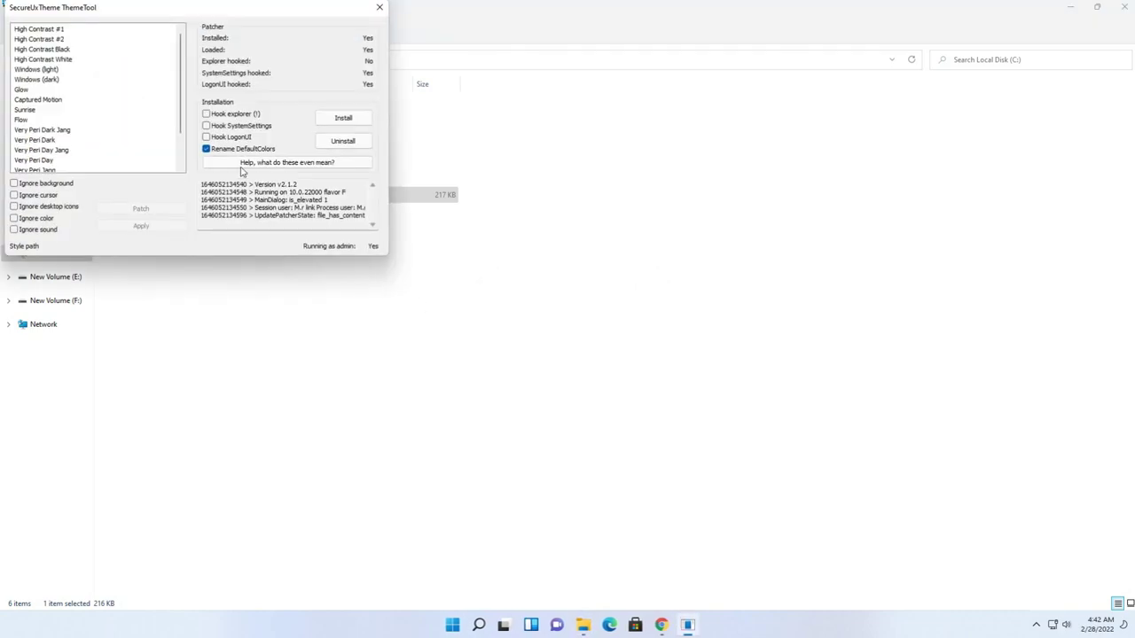
Move the ThemeTool window nearer the screen's centre, and patch and apply the Very Peri Night theme.
left_click_drag(185, 11, 474, 100)
scroll(444, 195, "down", 2)
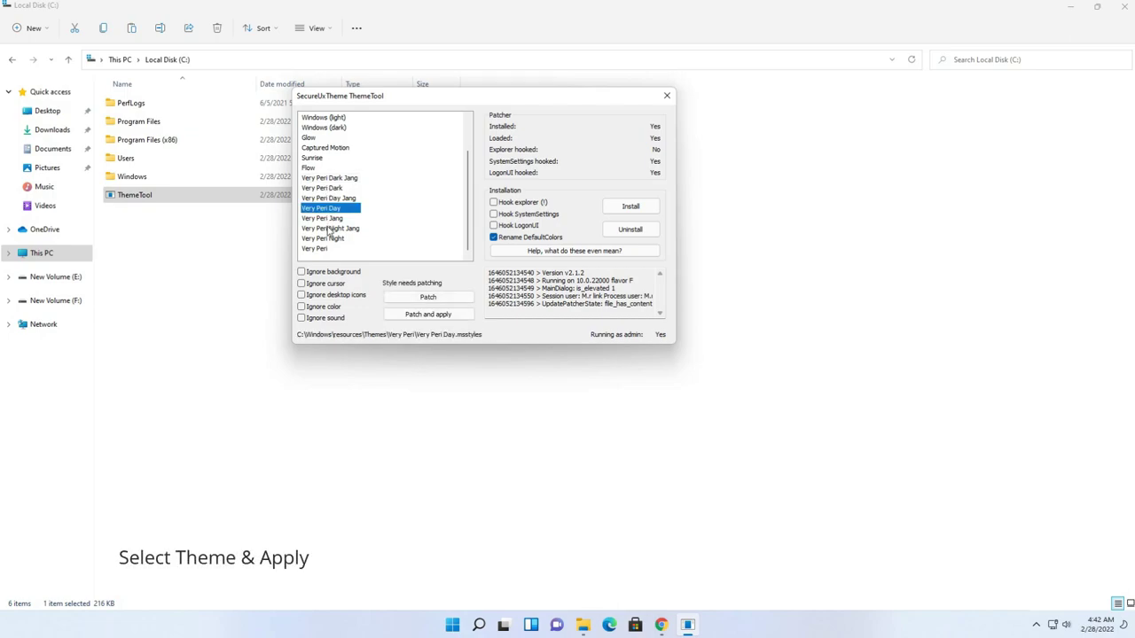
left_click(330, 229)
left_click(319, 248)
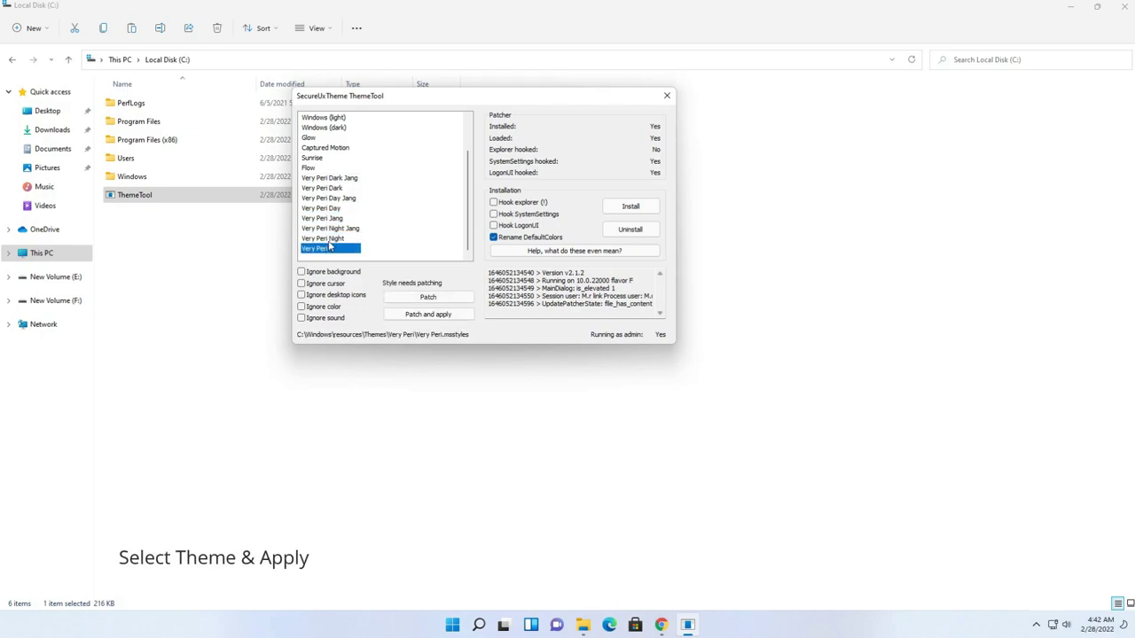
left_click(328, 239)
left_click(429, 315)
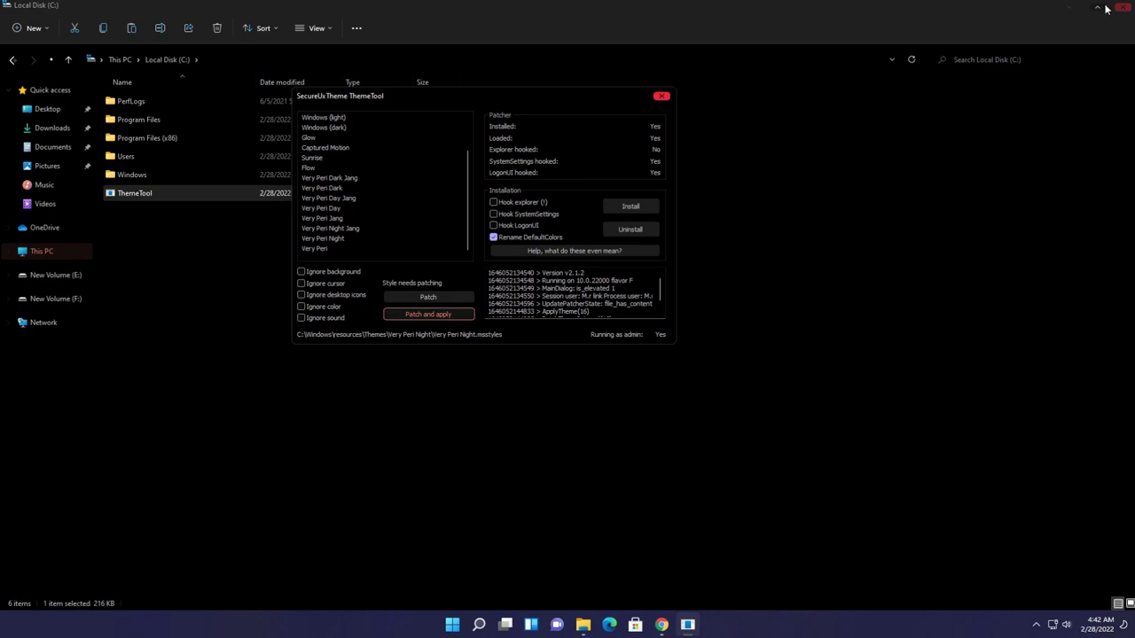
Patch and apply the Very Peri theme, followed by the Very Peri Night Jang theme.
left_click(325, 249)
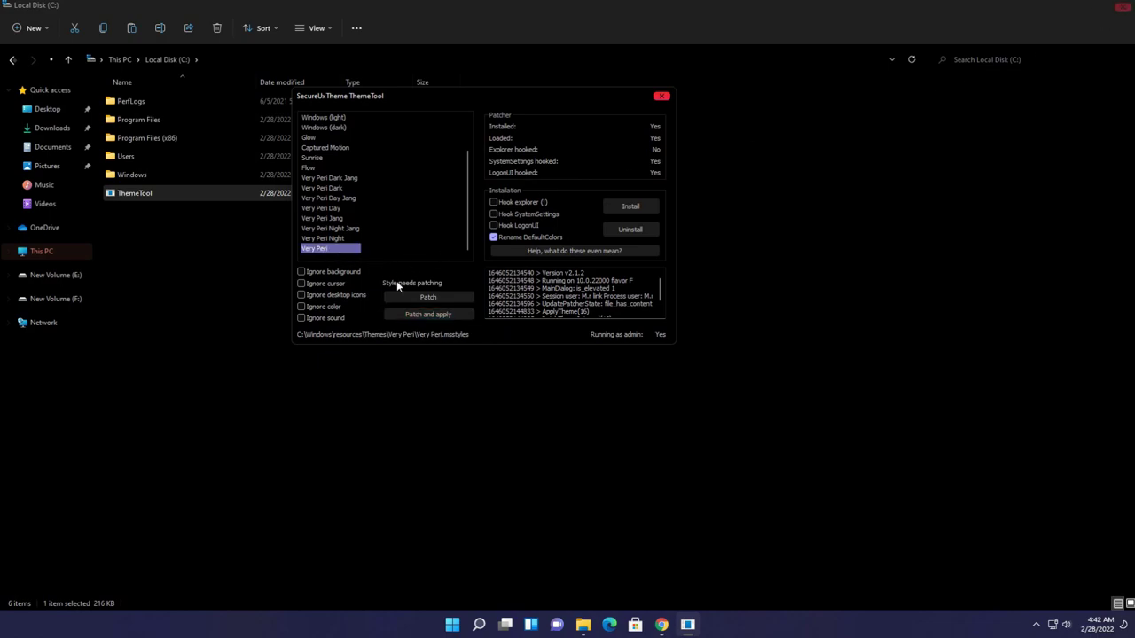
left_click(422, 313)
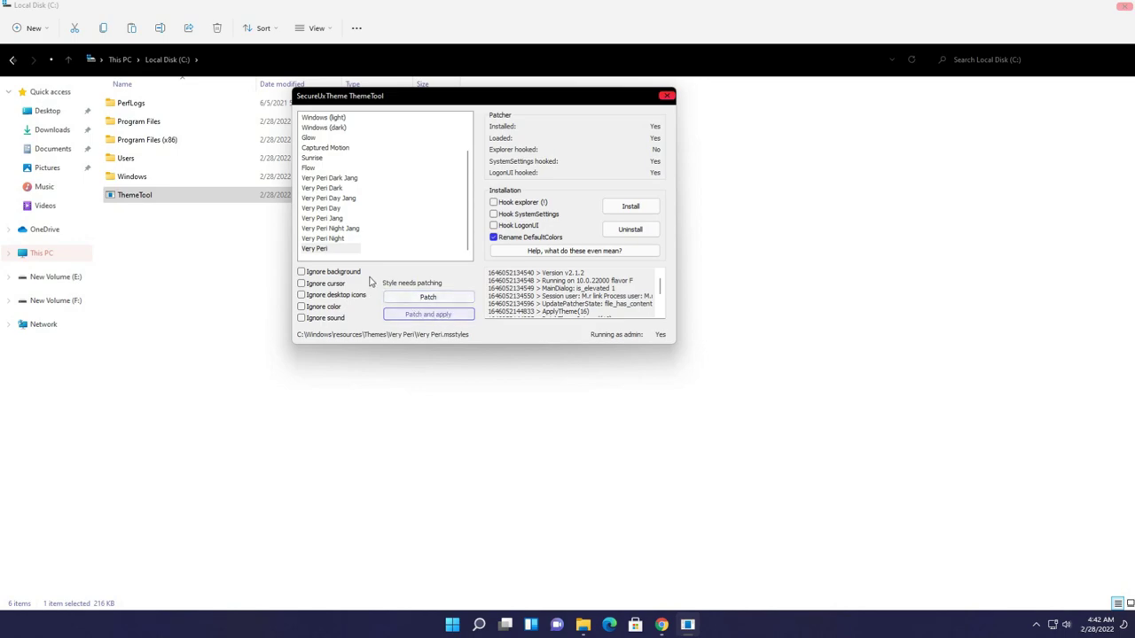
left_click(336, 230)
left_click(428, 314)
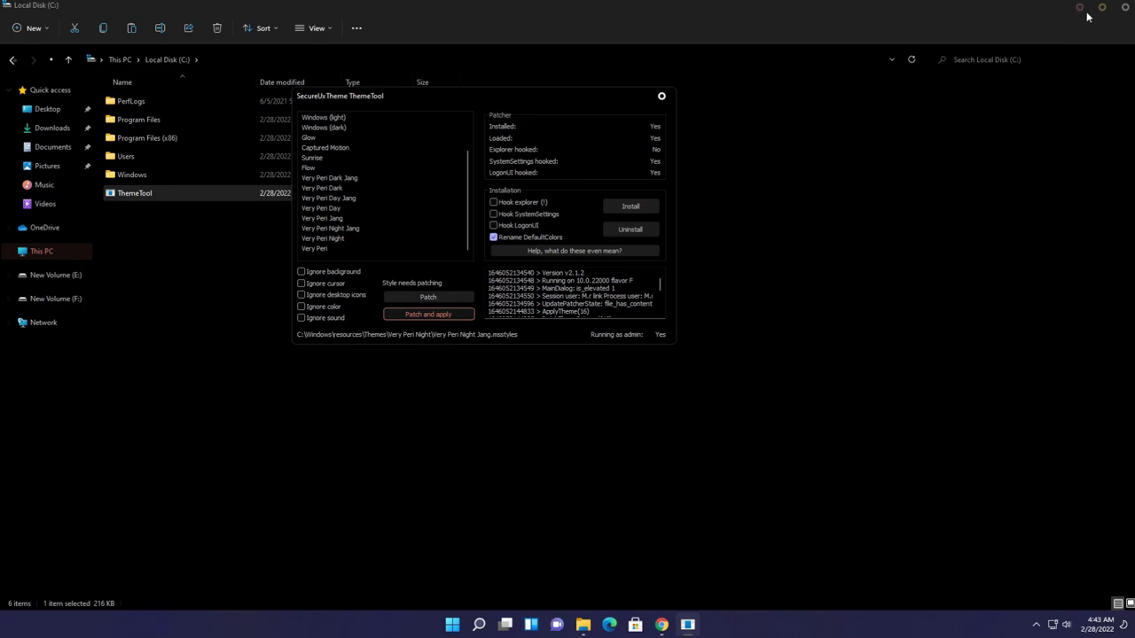
Patch and apply the Very Peri Dark Jang theme.
left_click(333, 190)
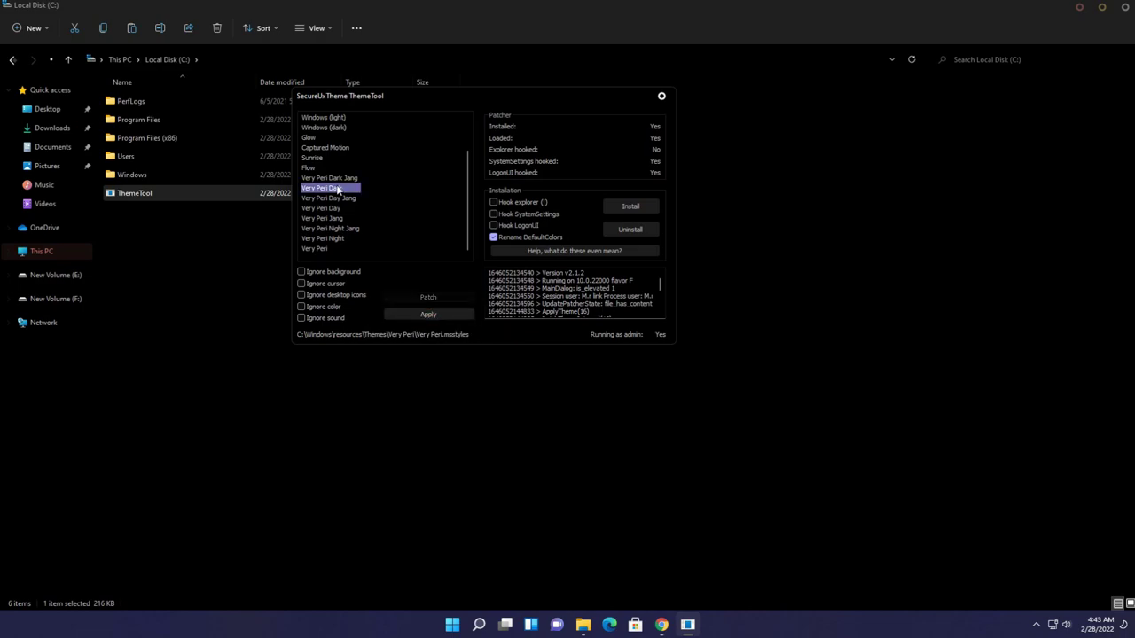
left_click(355, 180)
left_click(423, 313)
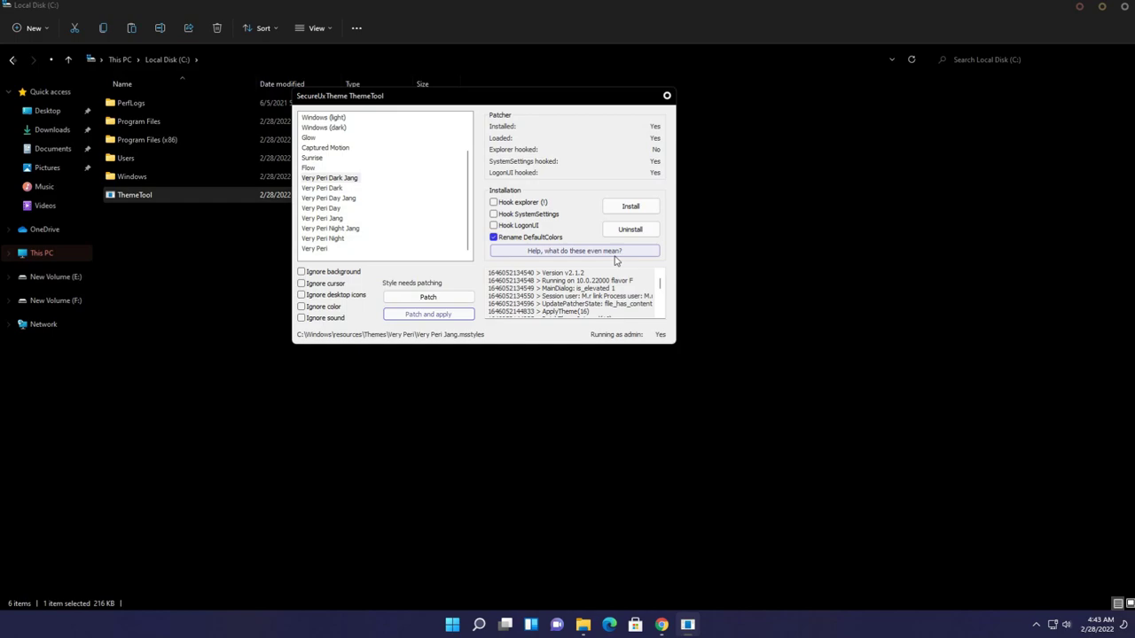
left_click(615, 255)
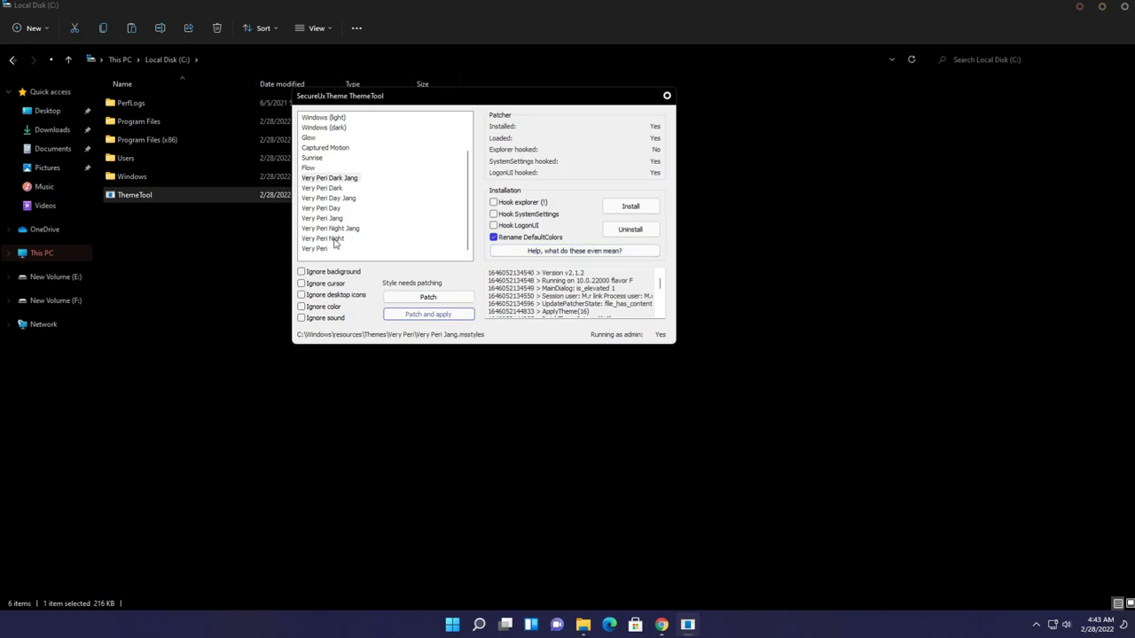
Switch back to the Very Peri Night theme and close ThemeTool.
left_click(335, 239)
left_click(449, 312)
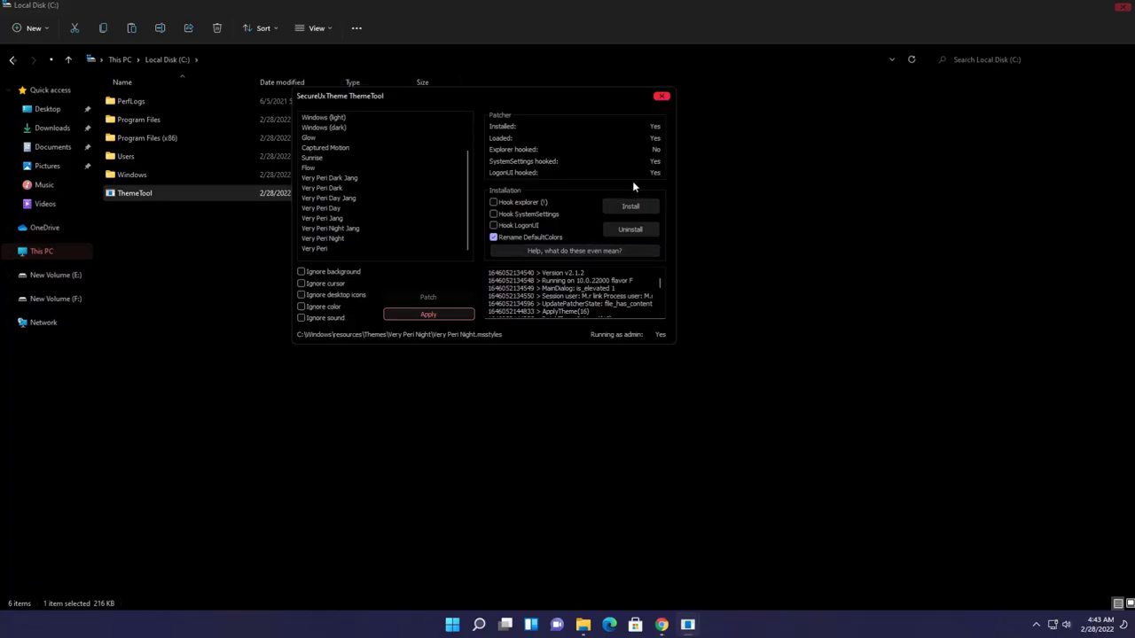
left_click(661, 97)
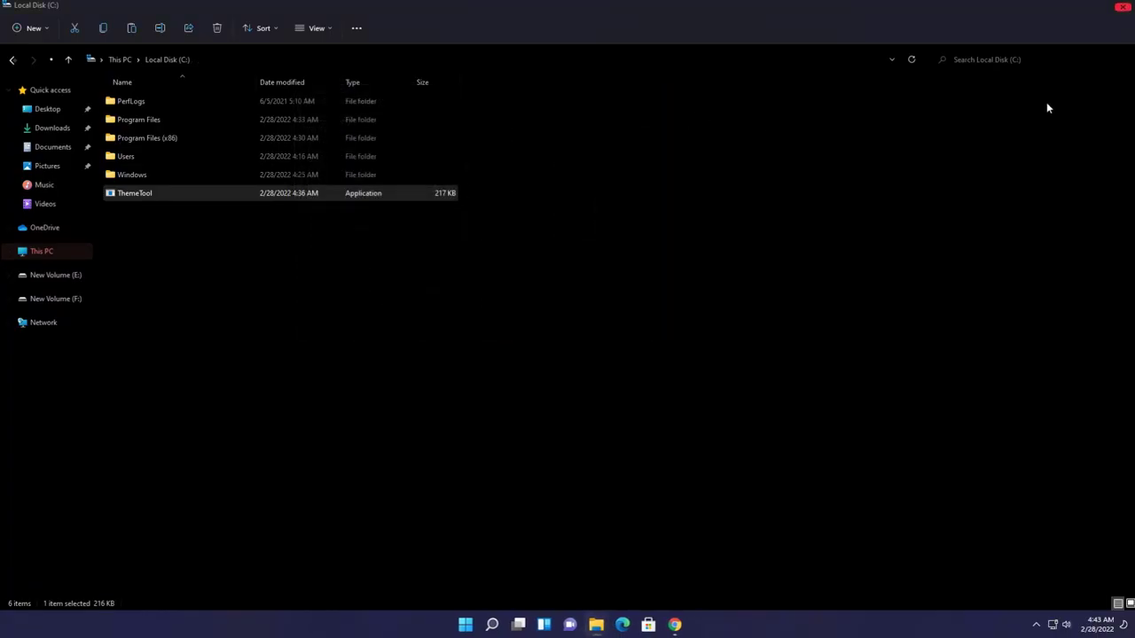
Restore the Local Disk (C:) window to a smaller size, move it around and close the open File Explorer windows.
left_click(1099, 8)
left_click_drag(680, 153, 666, 115)
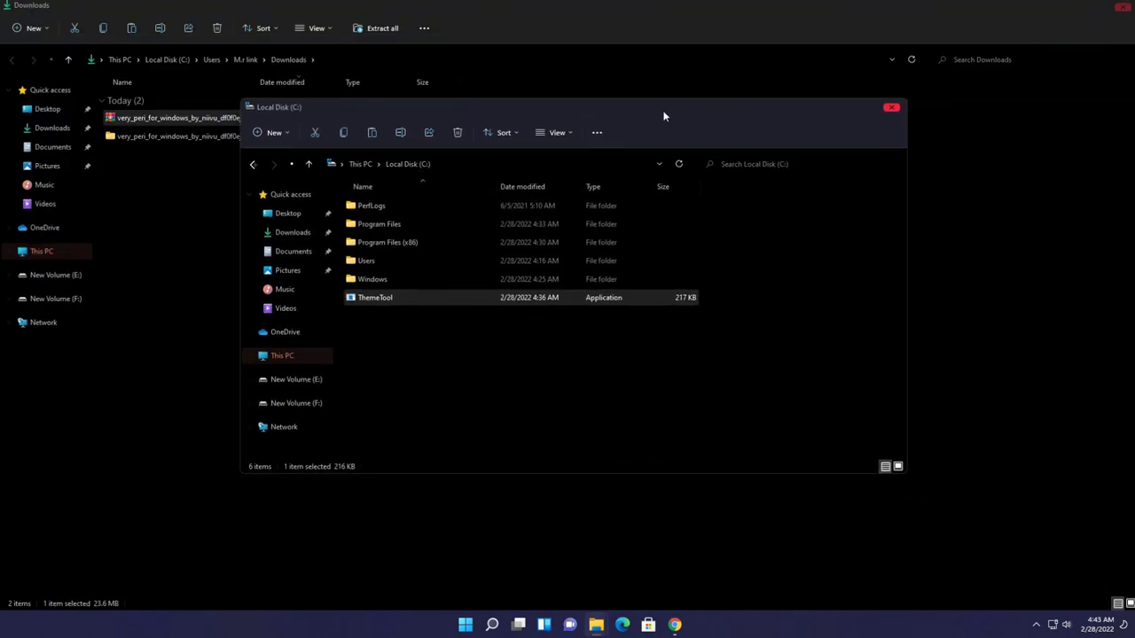
left_click(1120, 7)
left_click(1121, 8)
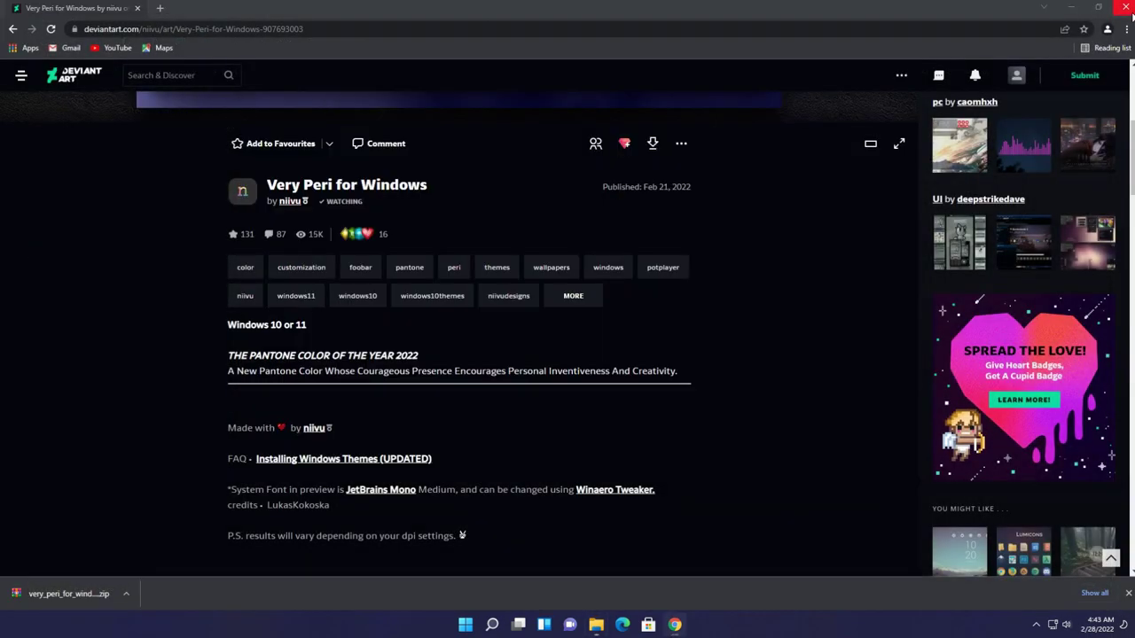
left_click_drag(678, 104, 705, 144)
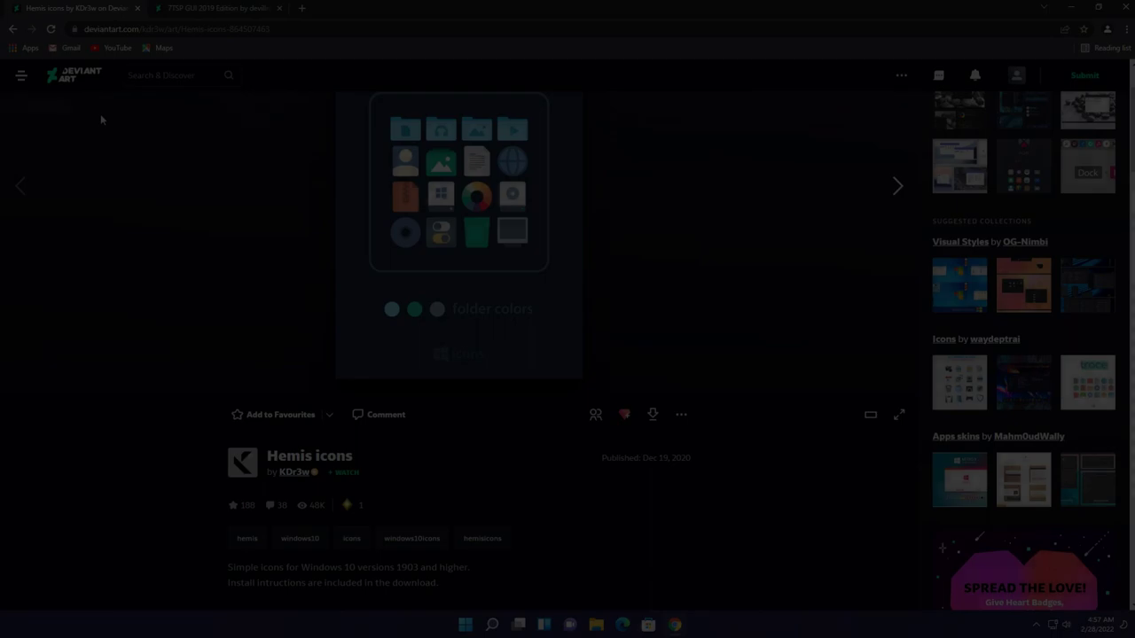
Download the Hemis icons and 7TSP GUI 2019 Edition ZIP archives from their DeviantArt pages in Chrome.
scroll(100, 113, "down", 1)
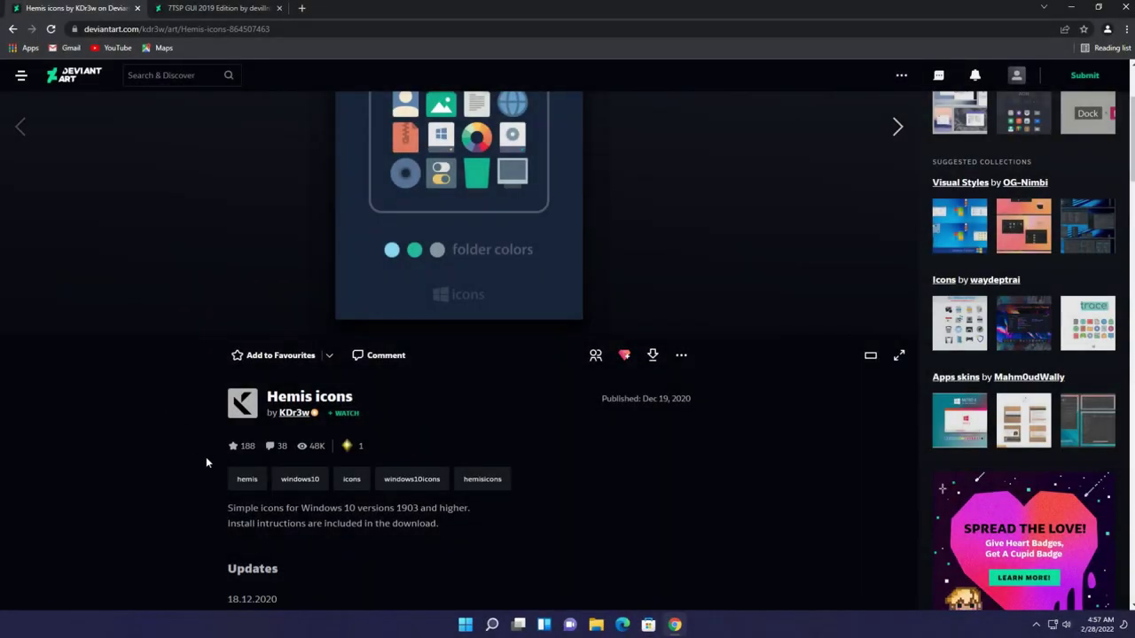
left_click(651, 357)
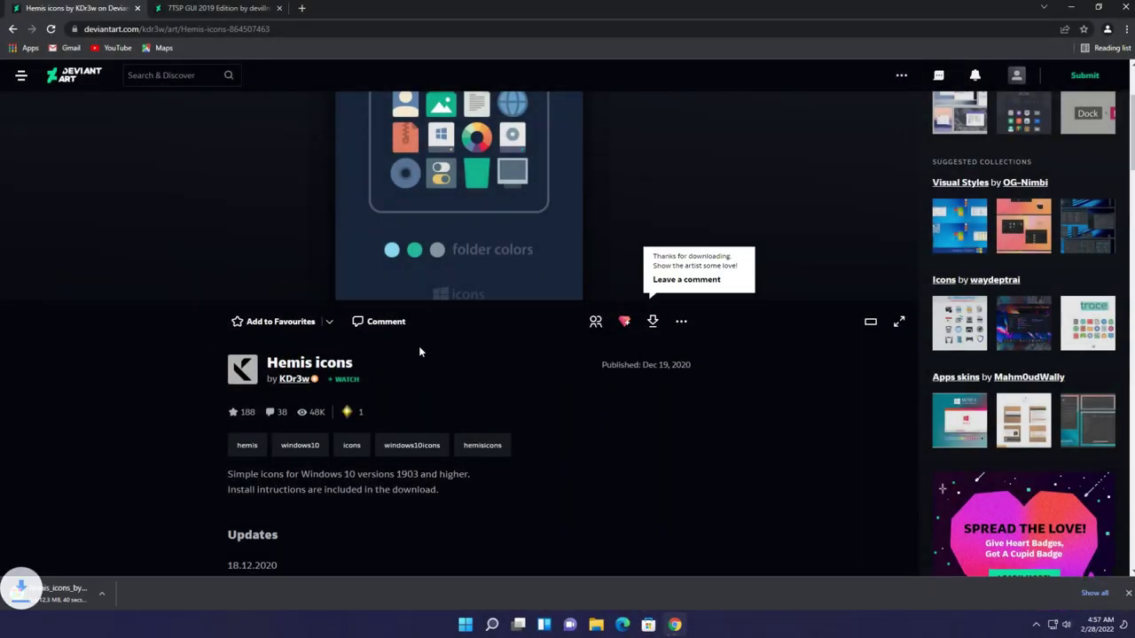
left_click(234, 14)
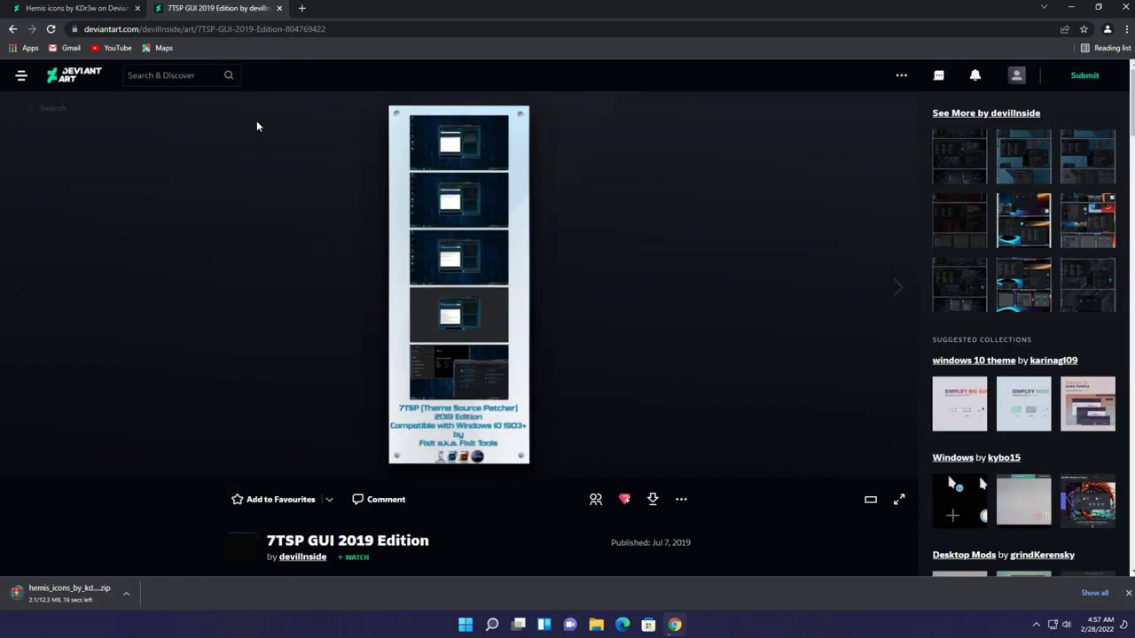
scroll(277, 168, "down", 2)
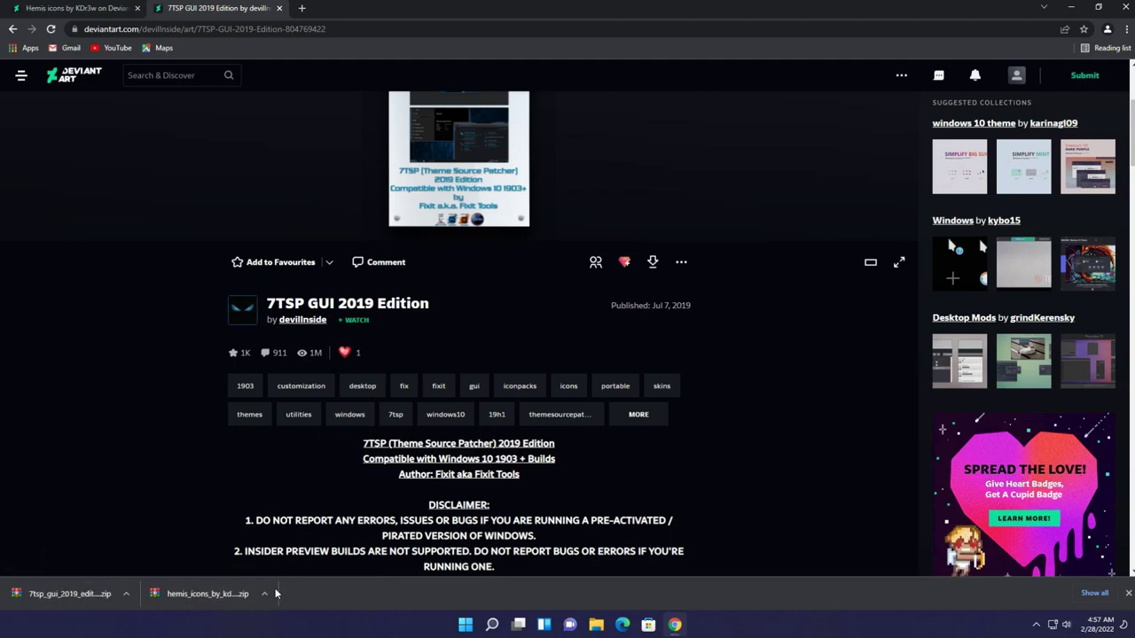
Reveal the downloaded Hemis icons archive in a maximized Downloads window and close Chrome.
left_click(265, 593)
left_click(293, 550)
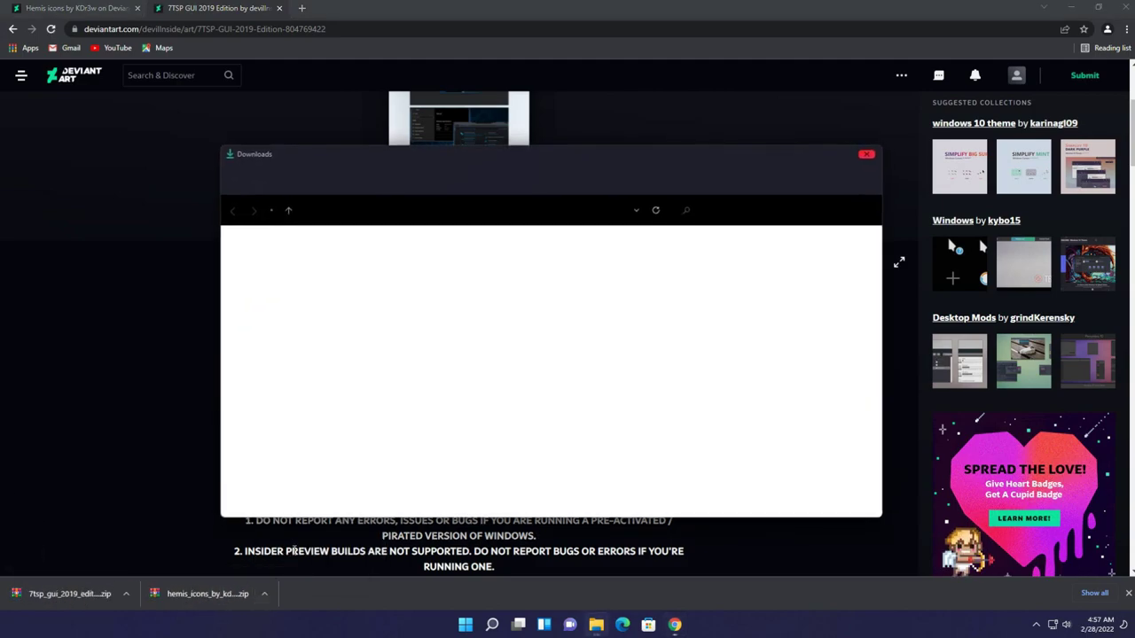
key("alt+Tab")
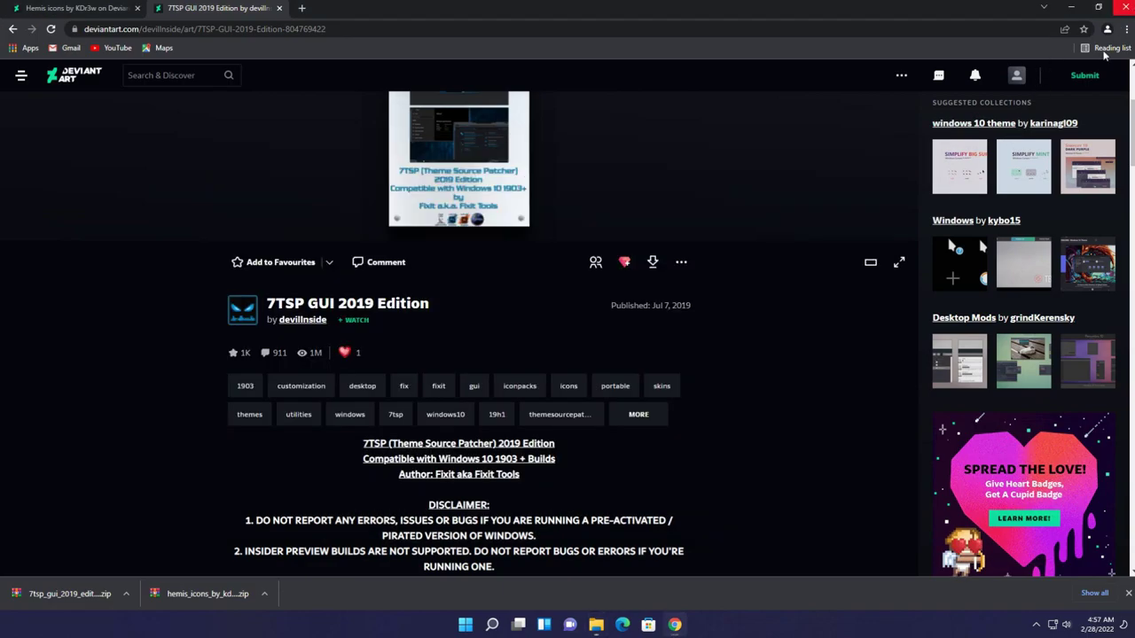
key("alt+F4")
left_click(842, 157)
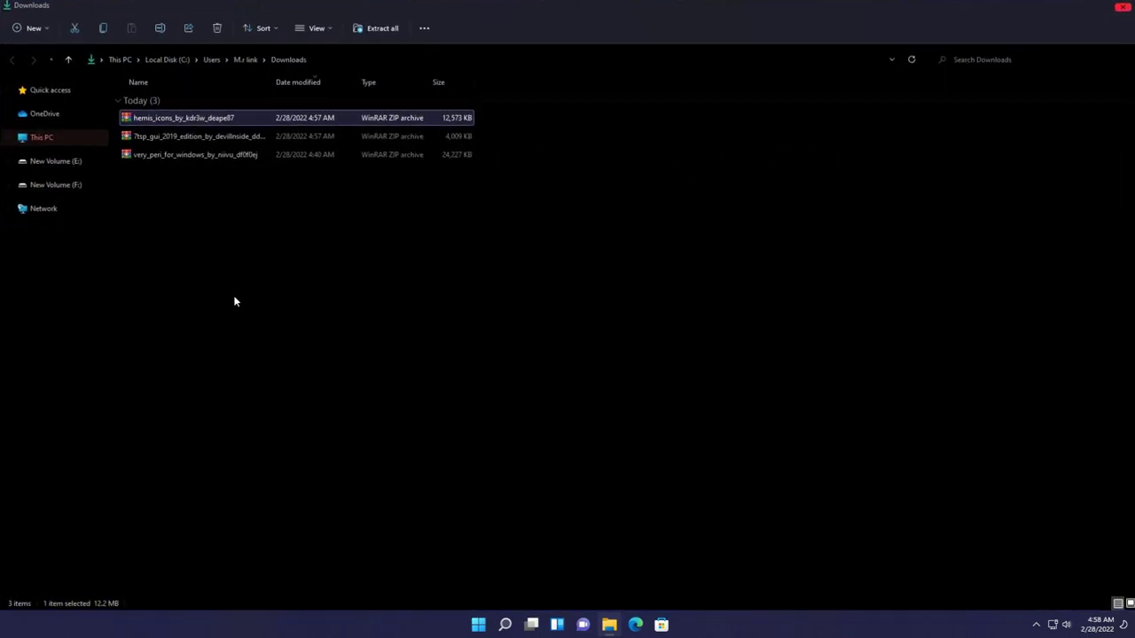
Extract the hemis_icons_by_kdr3w_deape87 archive with WinRAR into a folder of the same name in Downloads.
right_click(177, 120)
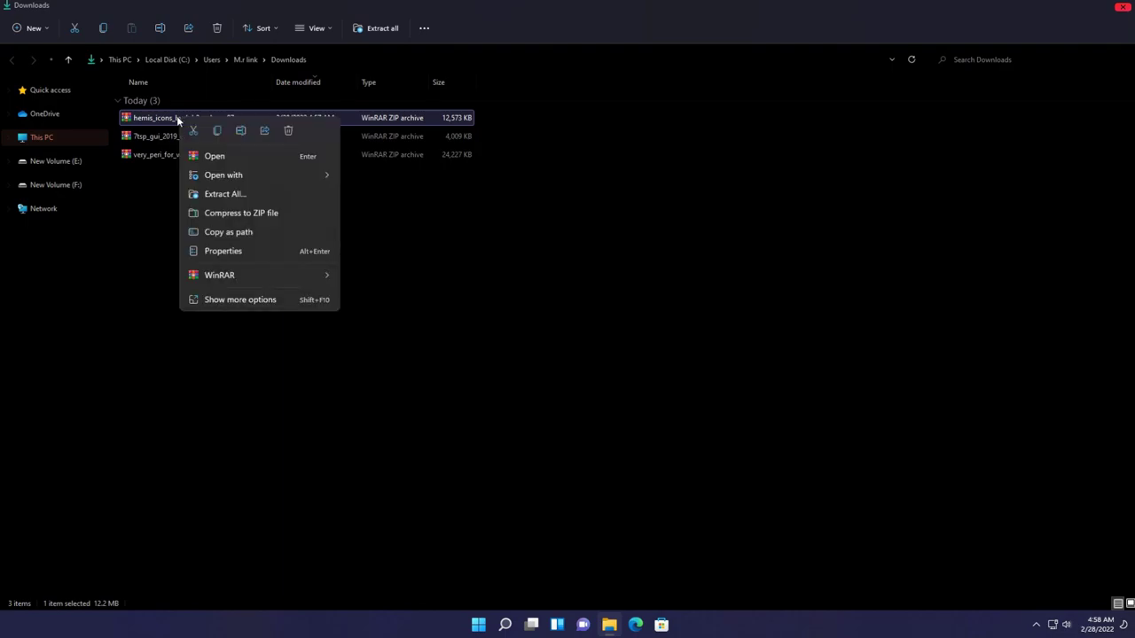
mouse_move(234, 283)
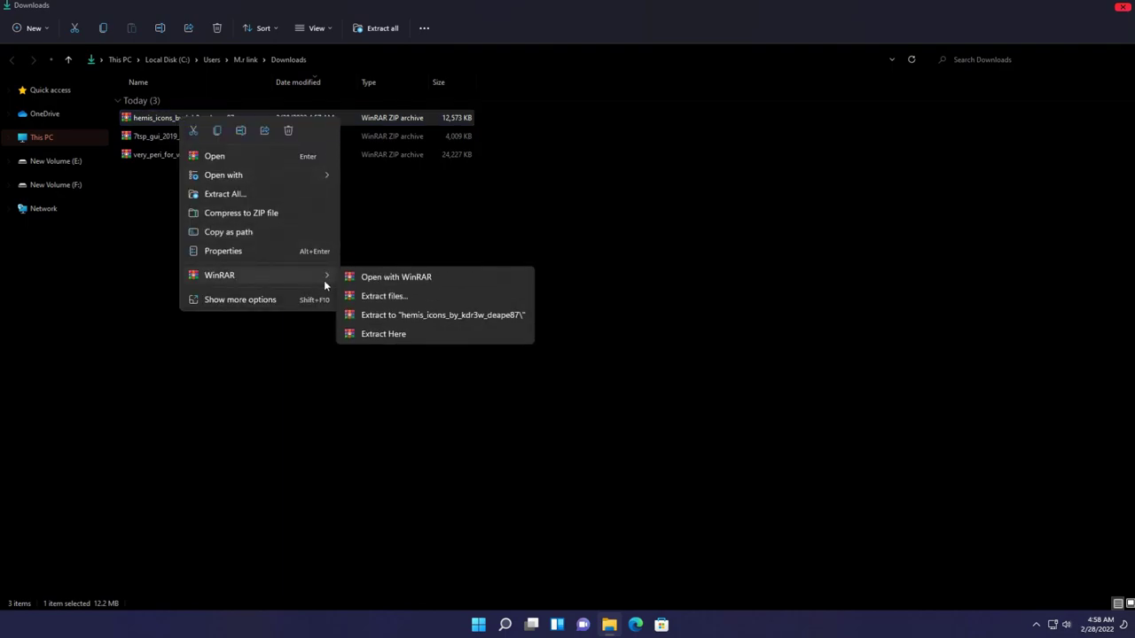
left_click(360, 291)
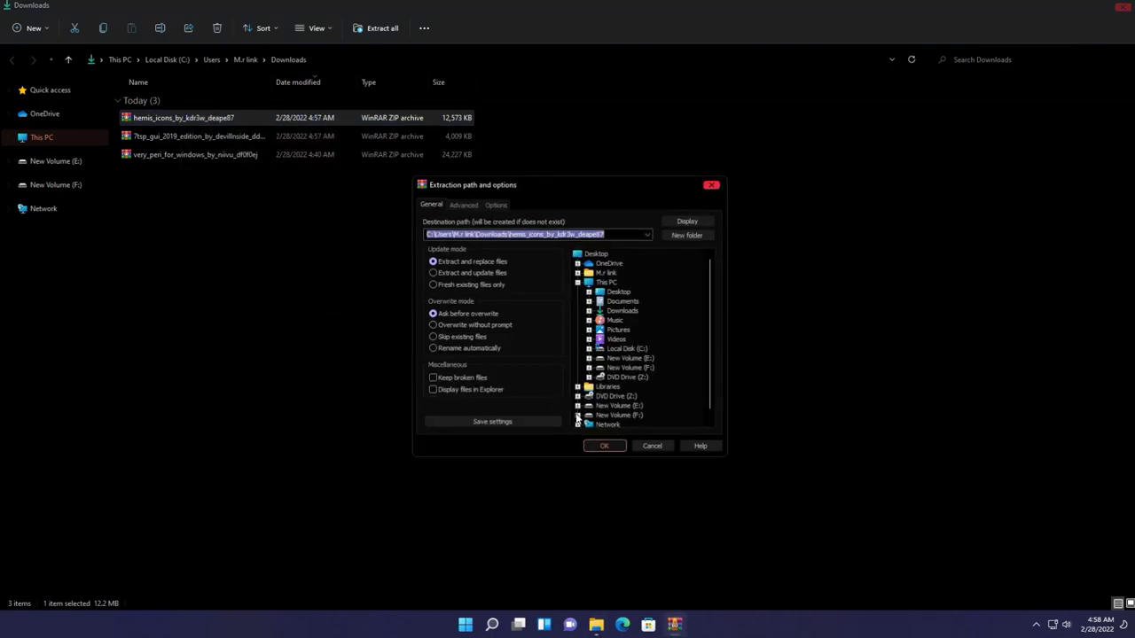
left_click(600, 446)
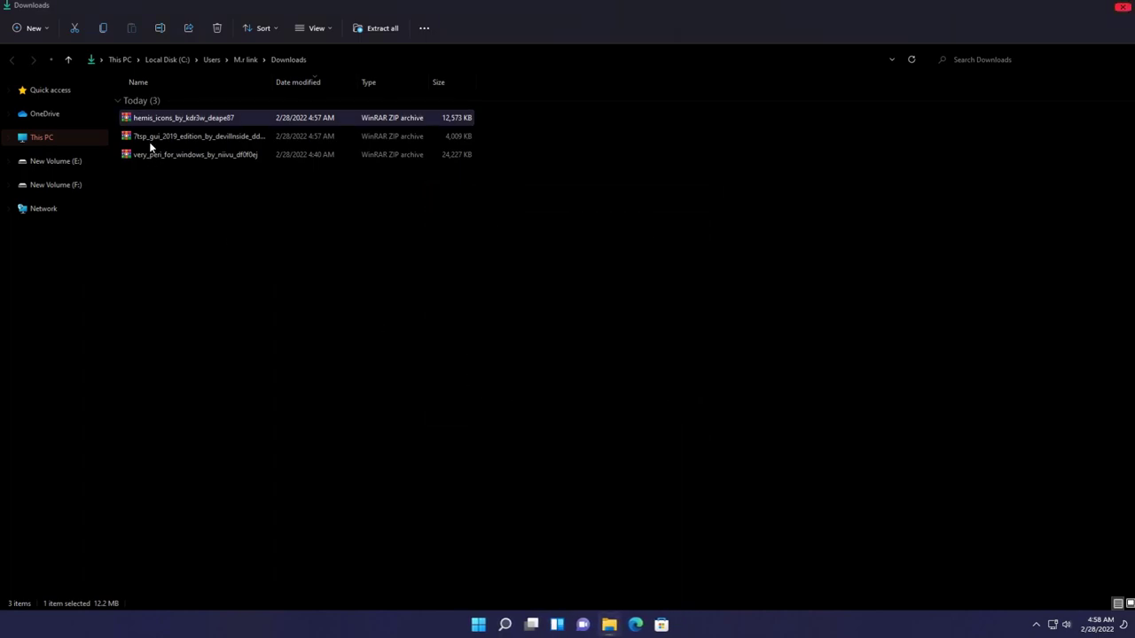
Rename the blue icon pack in the extracted Hemis folder's 7tsp Icon packs subfolder to "7tsp hemis blue.7z", accepting the extension change.
double_click(159, 177)
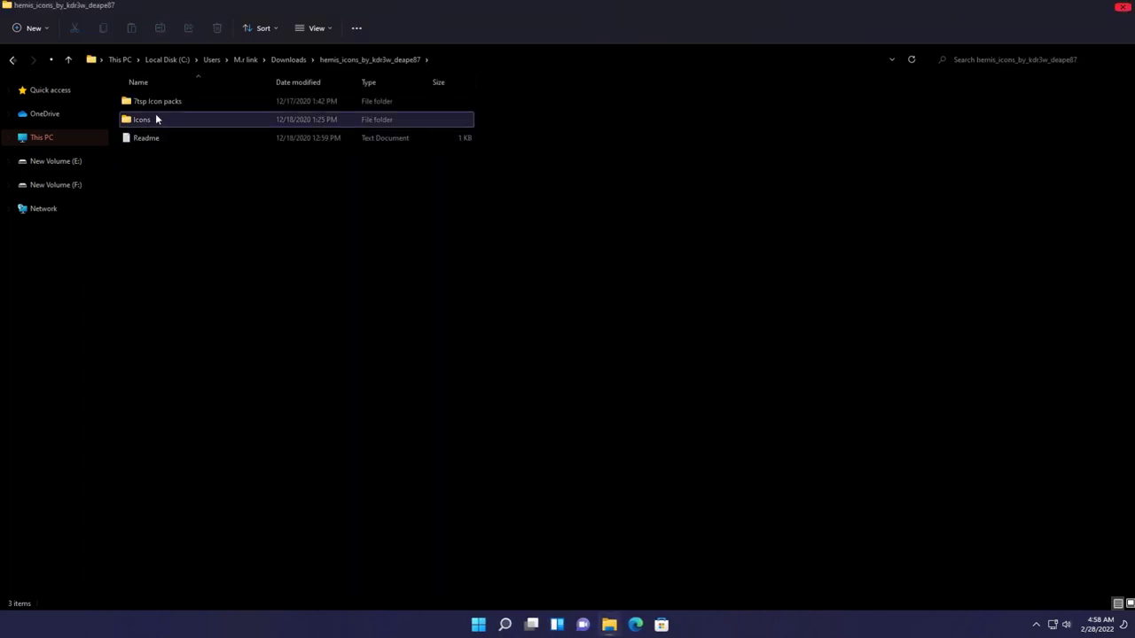
left_click(154, 104)
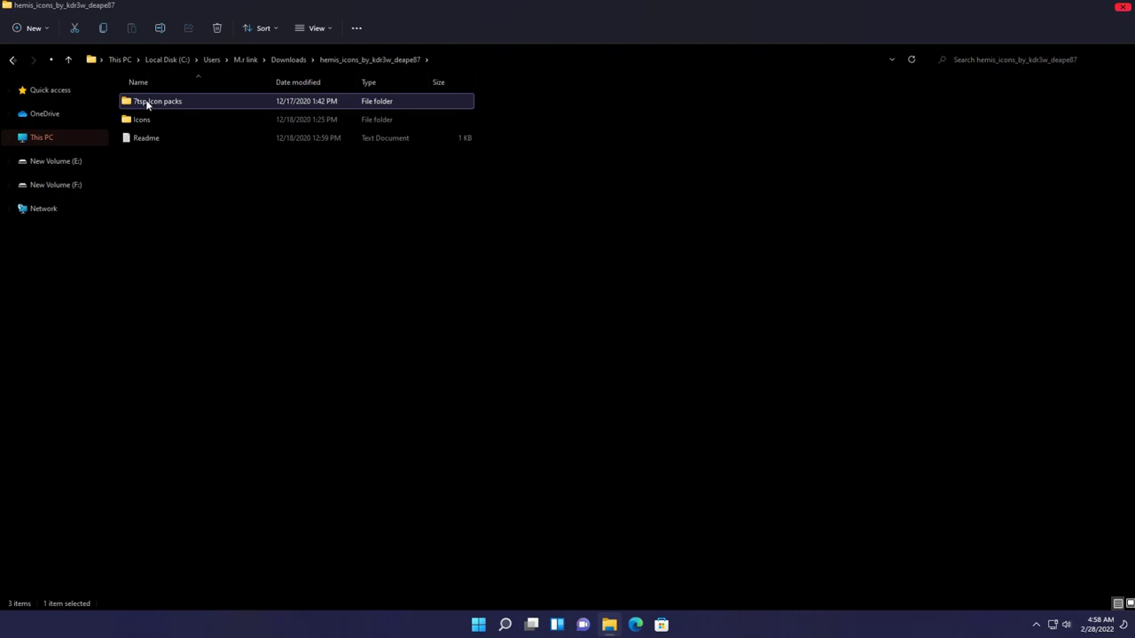
double_click(158, 101)
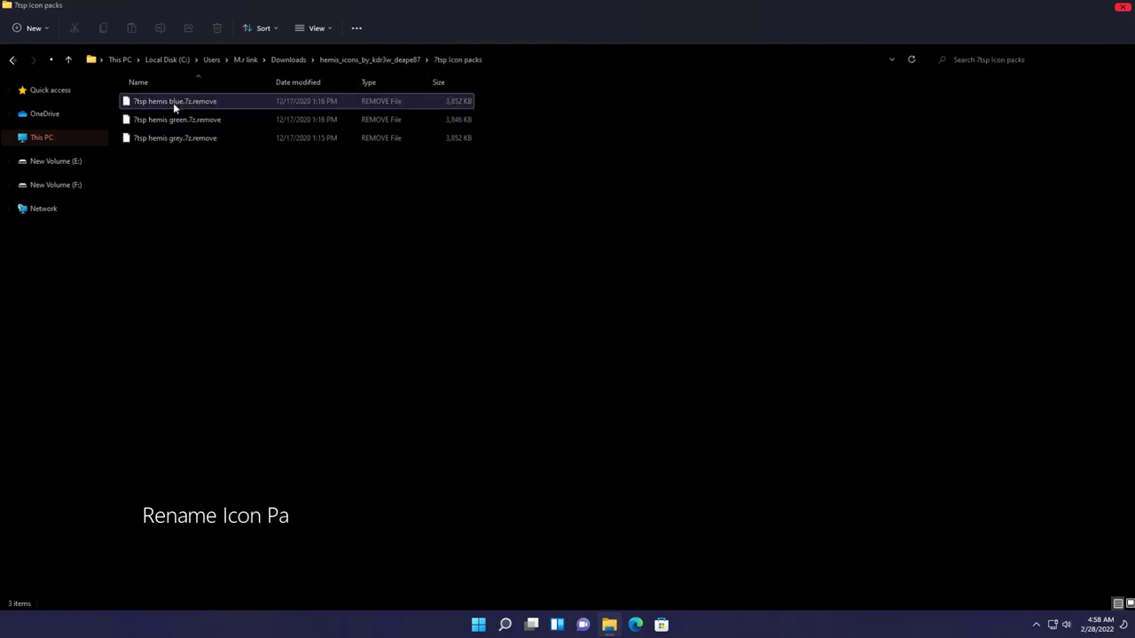
left_click(175, 103)
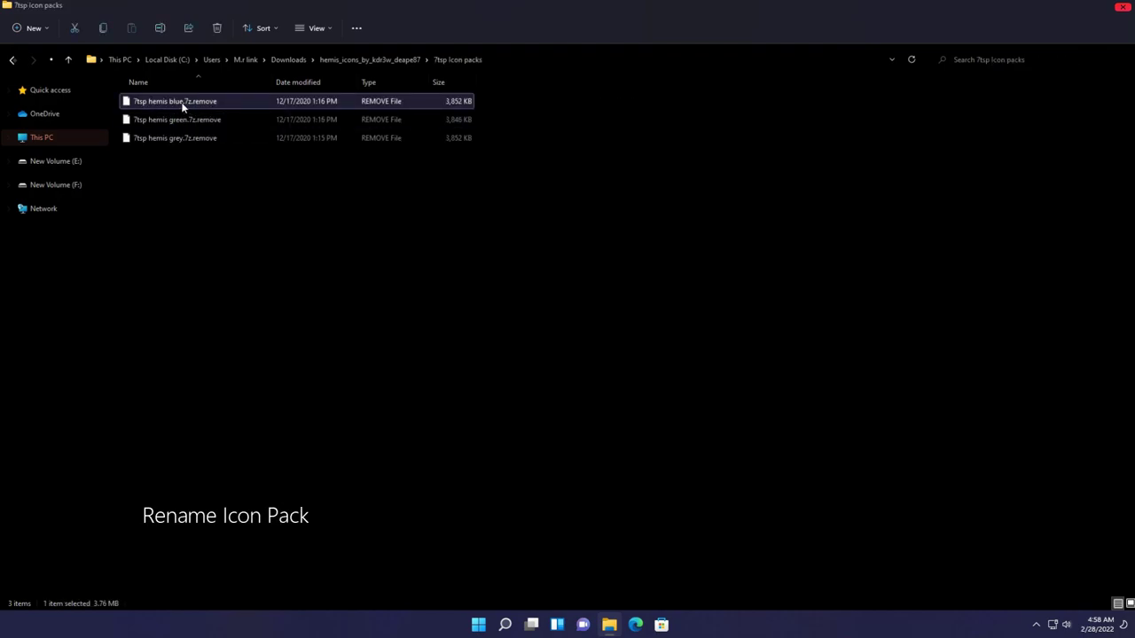
right_click(185, 103)
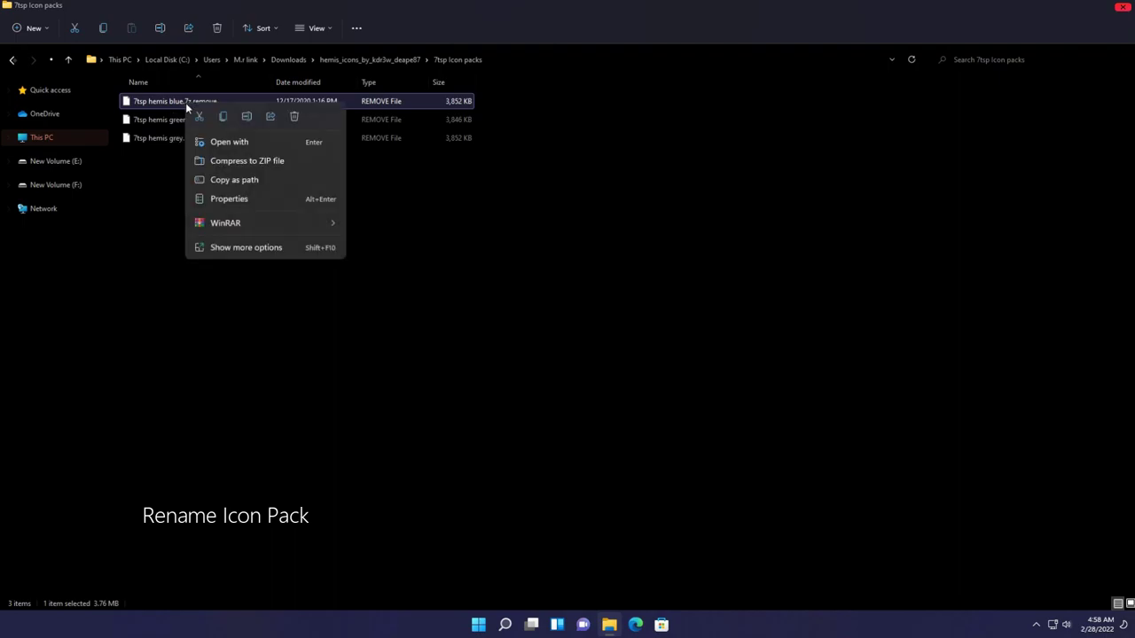
left_click(249, 249)
left_click(288, 433)
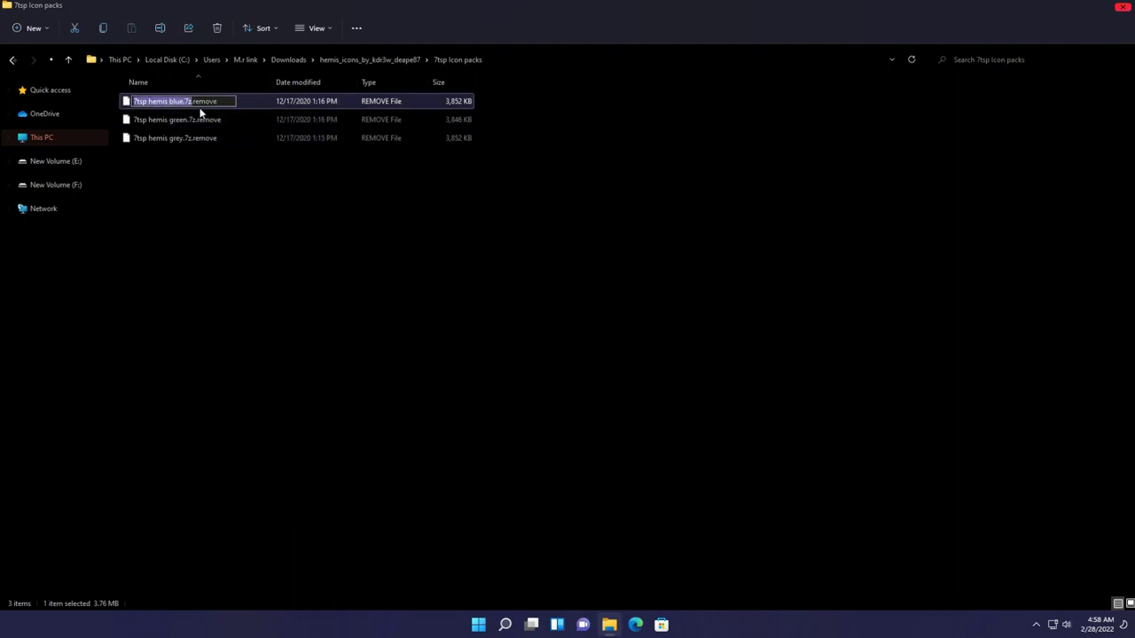
left_click_drag(193, 102, 229, 102)
key("BackSpace")
key("Return")
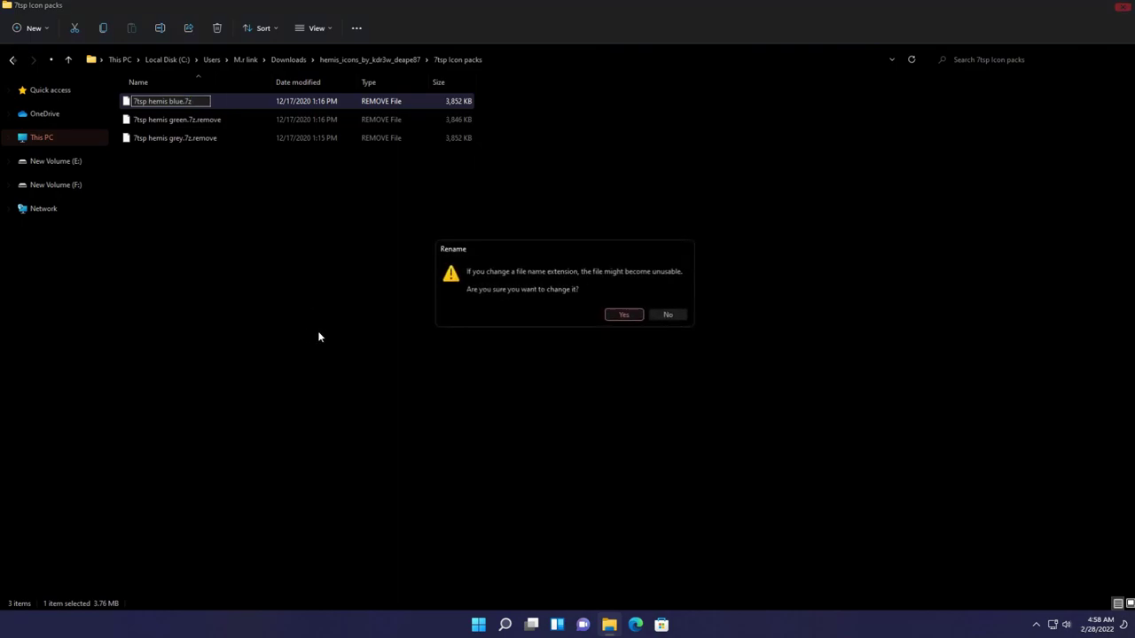
left_click(624, 316)
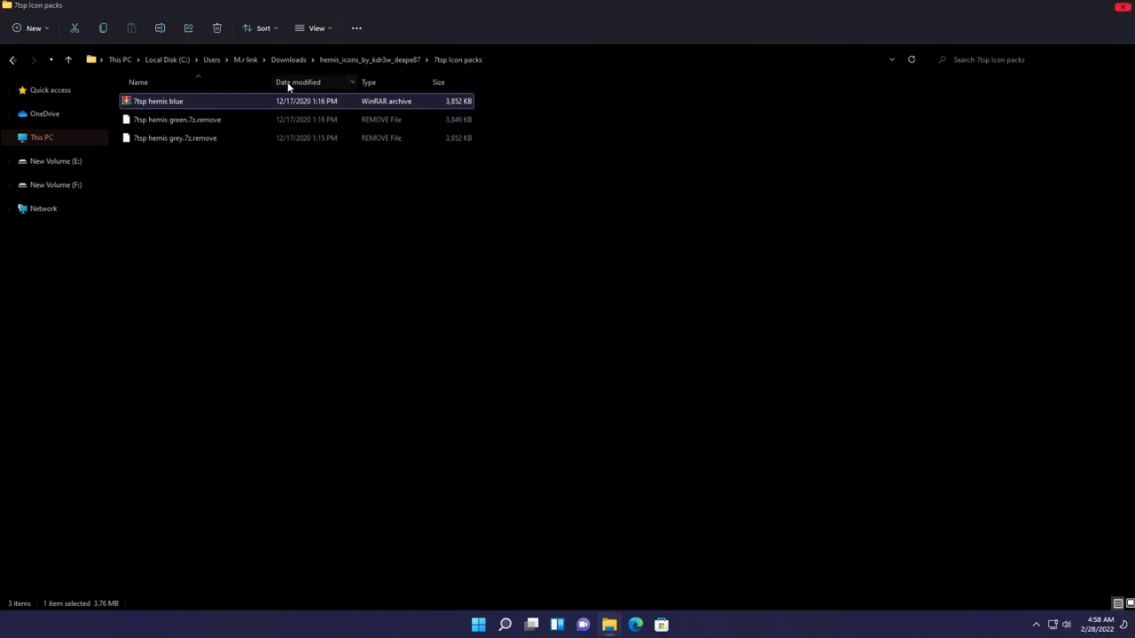
Extract the 7TSP GUI 2019 Edition archive with WinRAR into its own folder in Downloads.
left_click(288, 60)
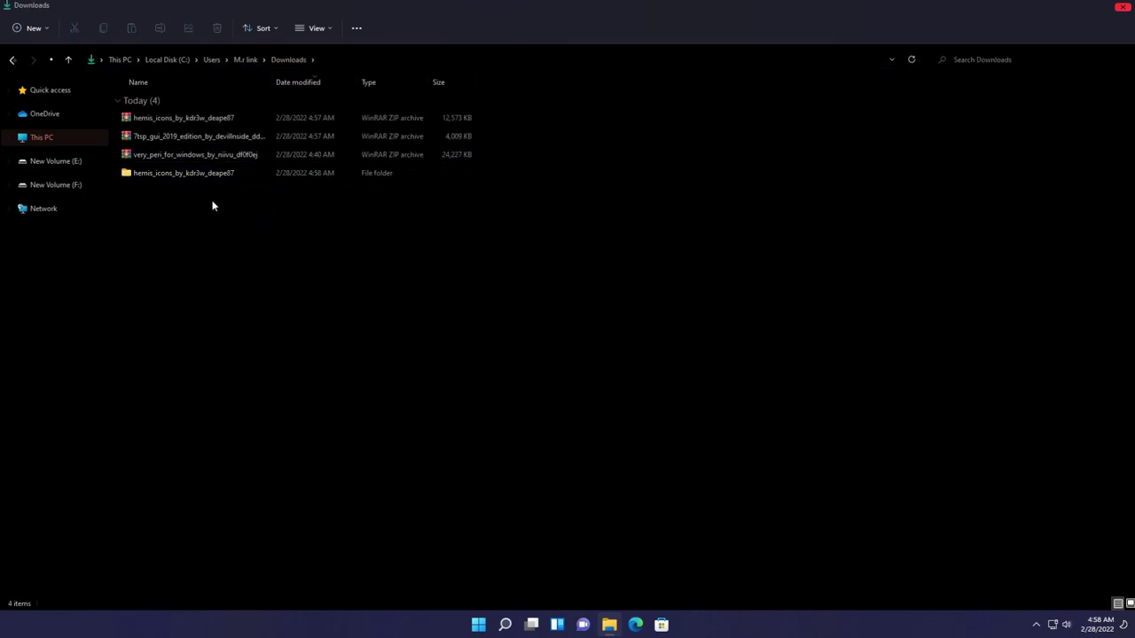
right_click(157, 139)
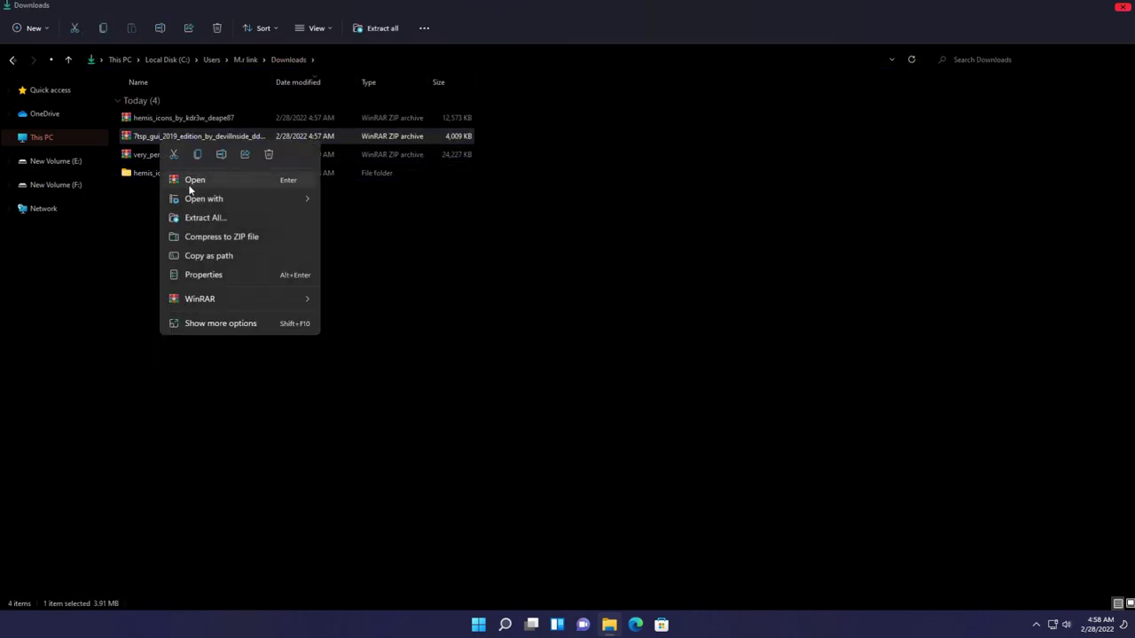
mouse_move(228, 301)
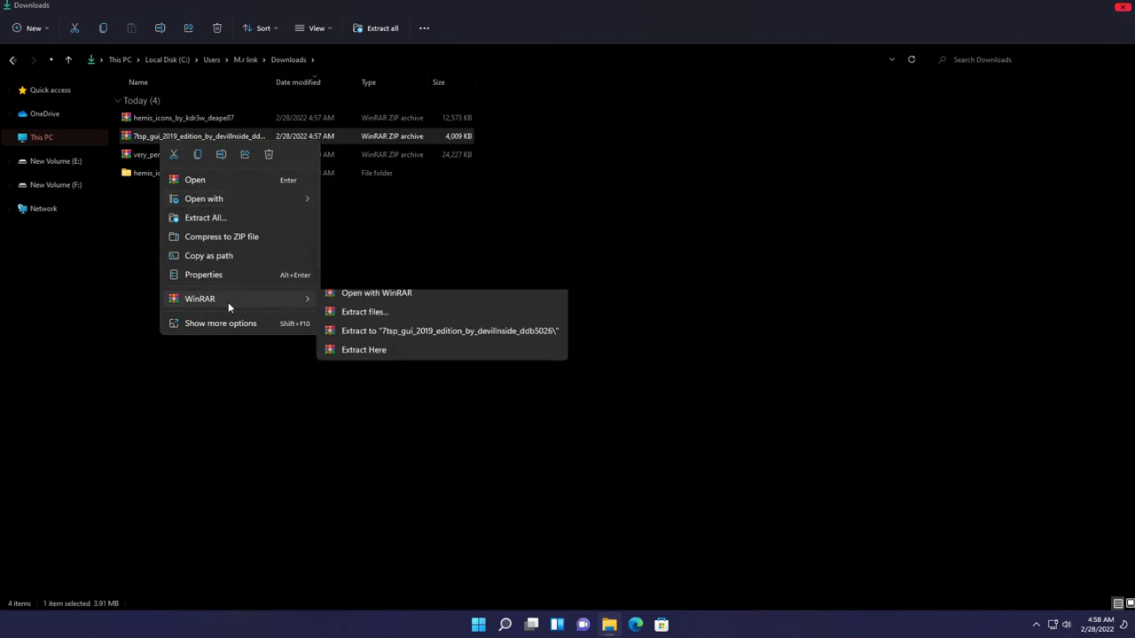
left_click(355, 320)
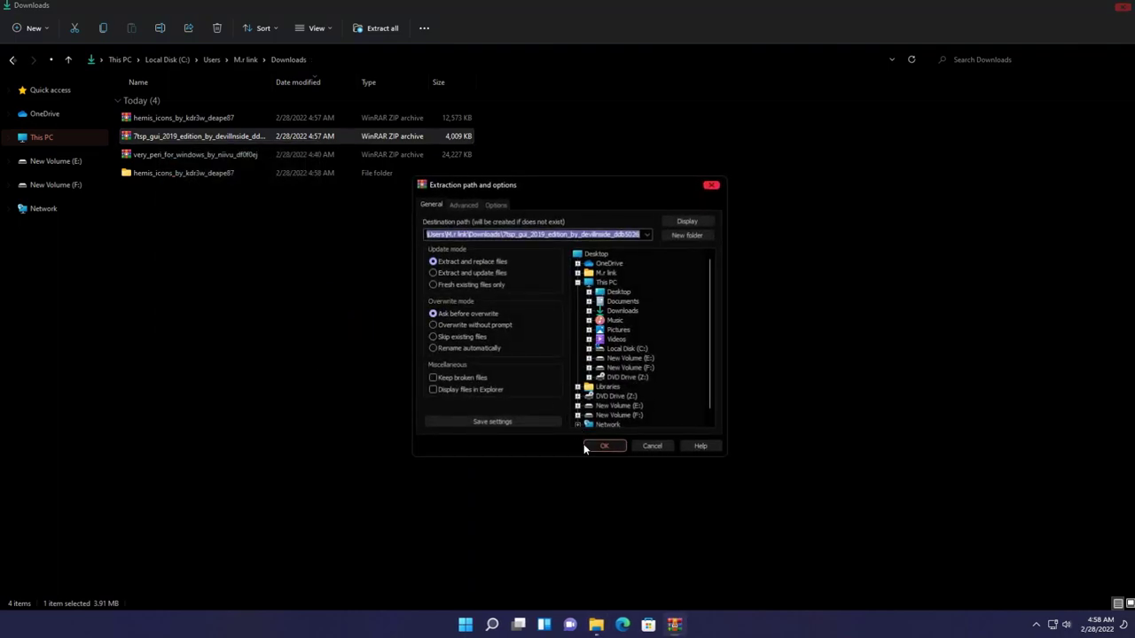
left_click(592, 447)
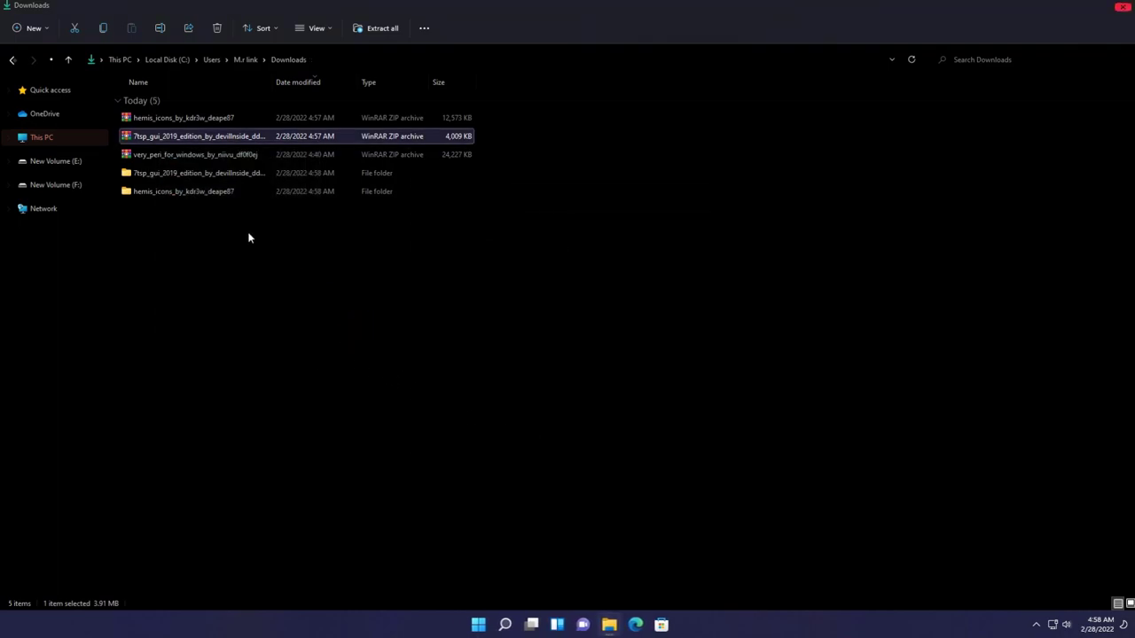
Change the extension of the 7tsp GUI v0.6(2019) file in the extracted folder to .exe, accepting the extension change.
double_click(172, 175)
left_click(153, 100)
right_click(154, 100)
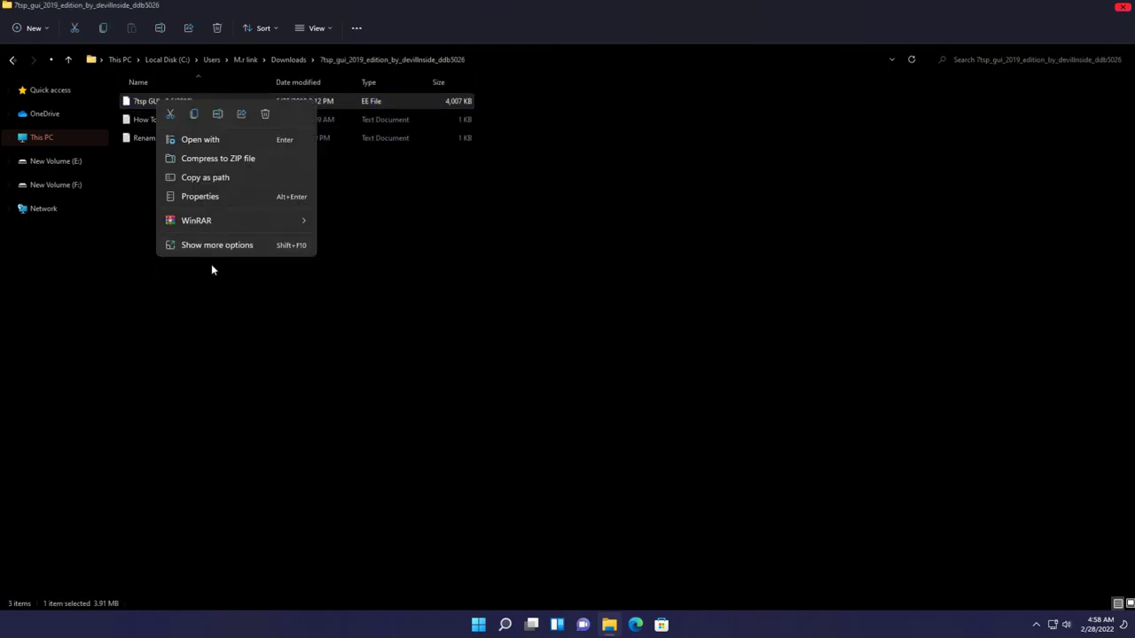
left_click(208, 252)
left_click(337, 437)
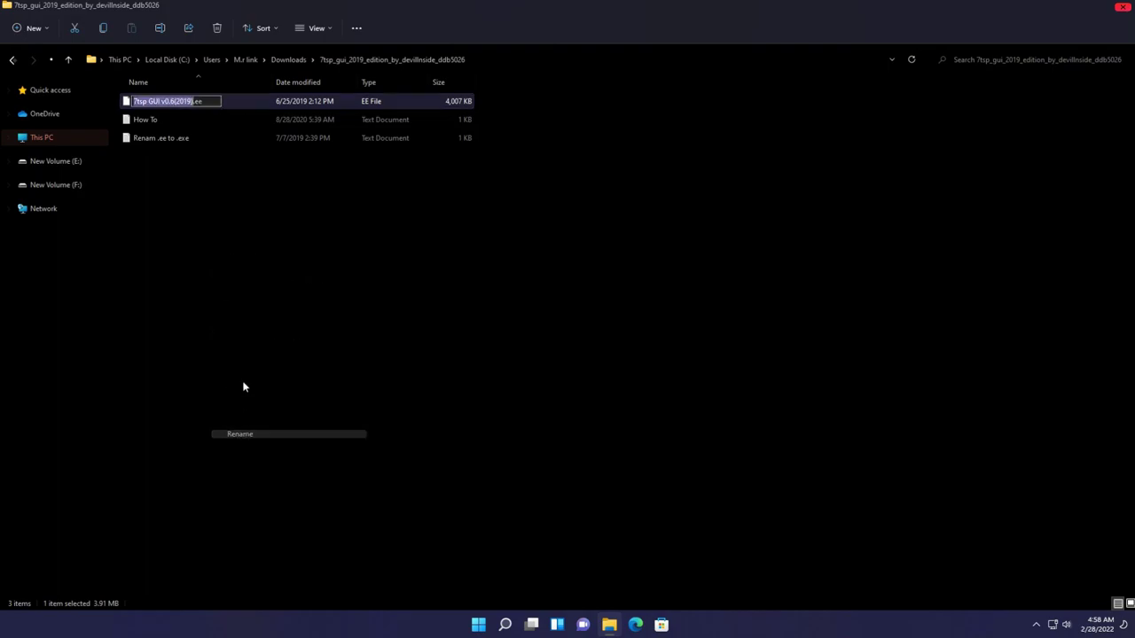
key("End")
key("Left")
type("x")
key("Return")
left_click(623, 315)
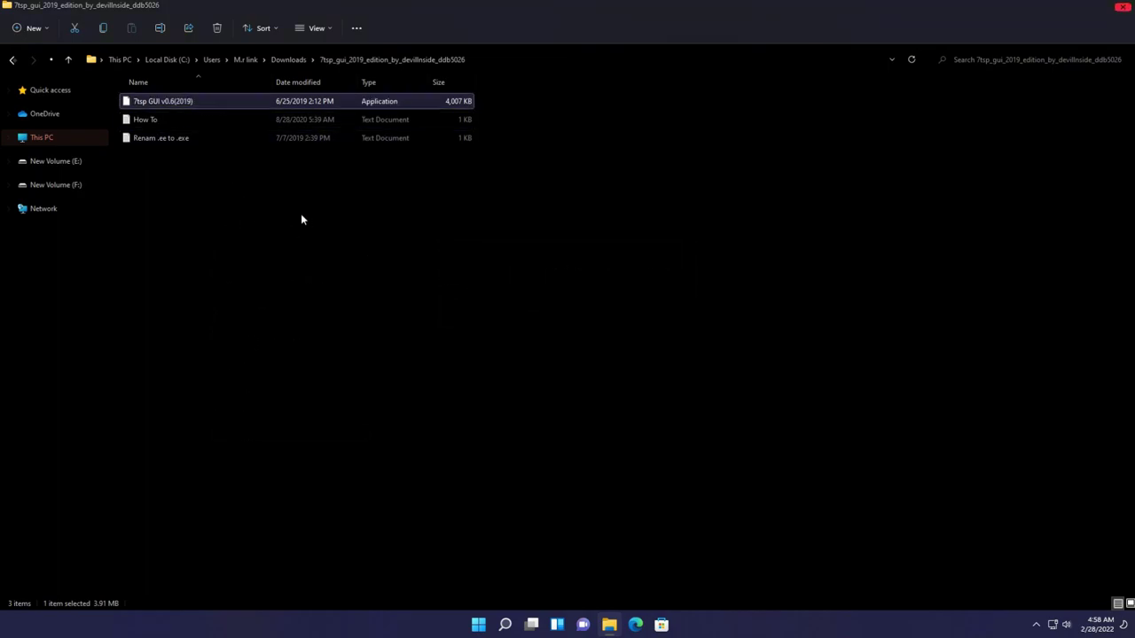
Run 7tsp GUI v0.6(2019) with administrator permission and add "7tsp hemis blue.7z" from the Hemis 7tsp Icon packs folder as a custom pack.
double_click(169, 99)
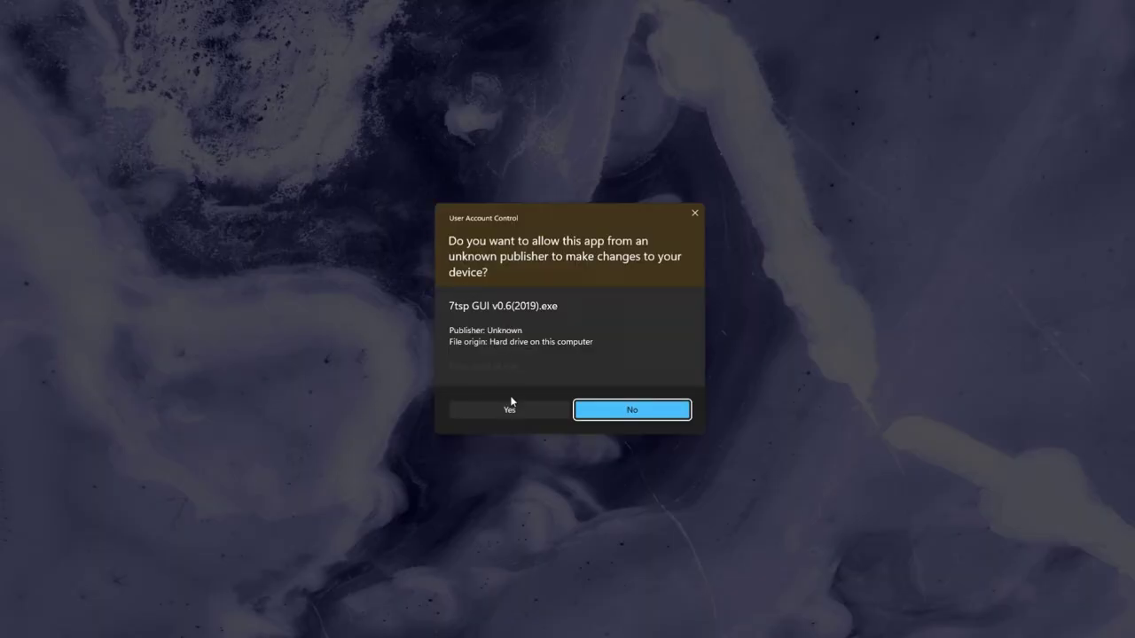
left_click(512, 410)
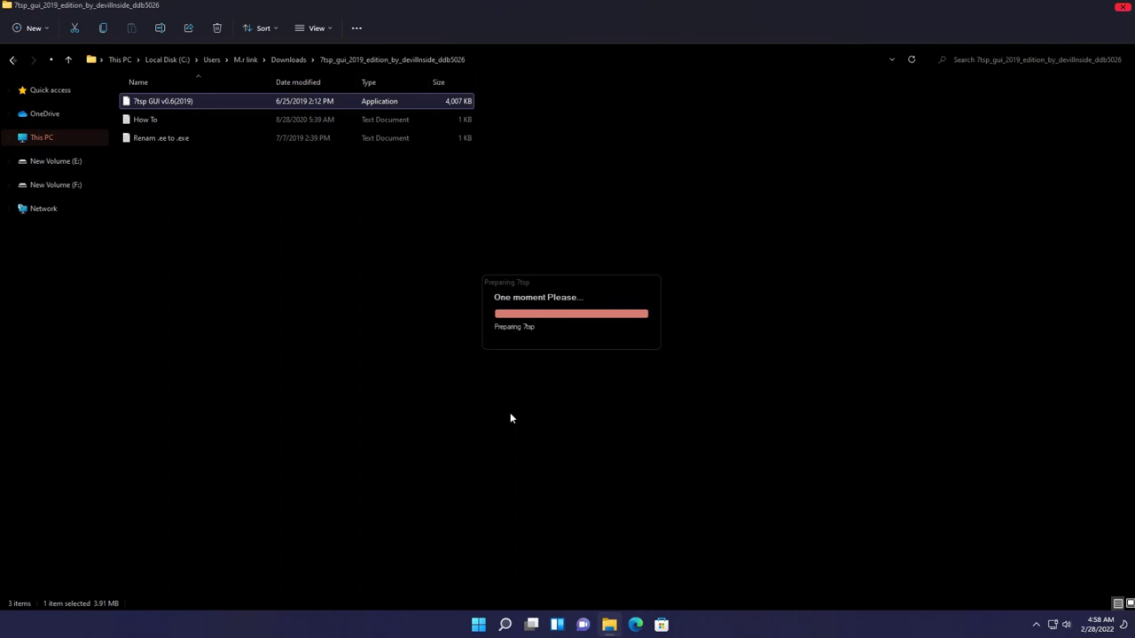
left_click(457, 248)
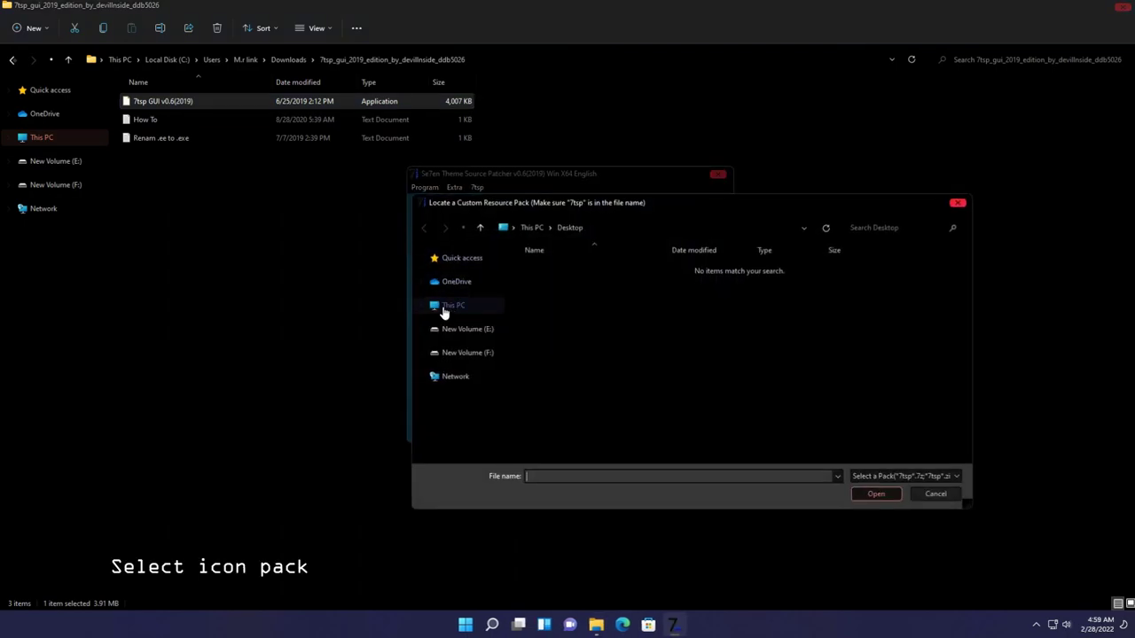
left_click(425, 305)
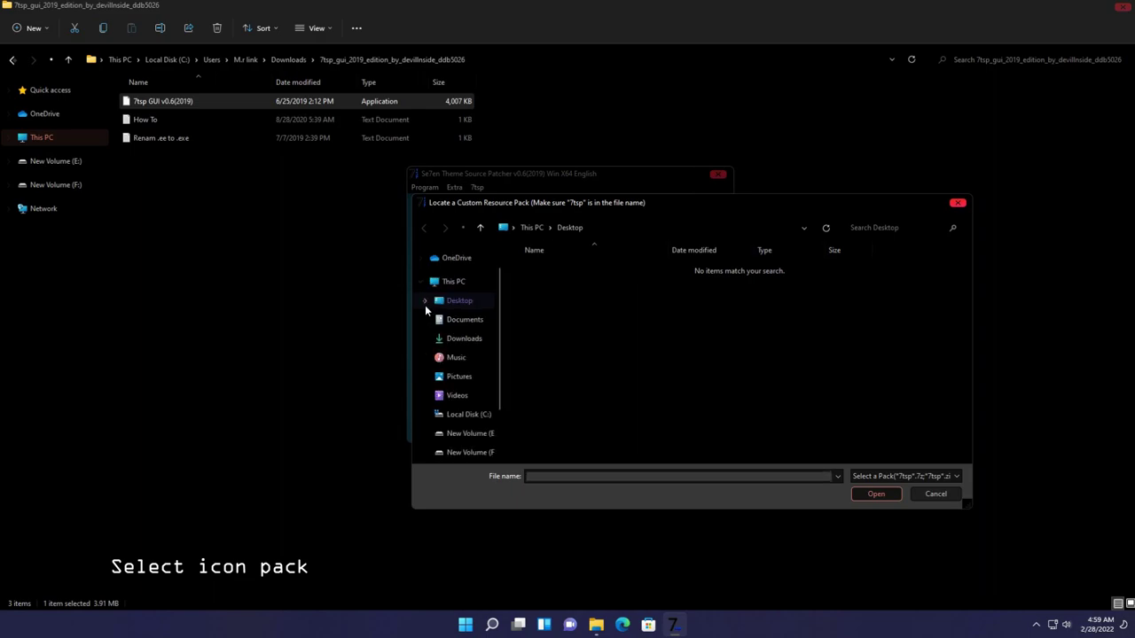
left_click(454, 340)
double_click(559, 321)
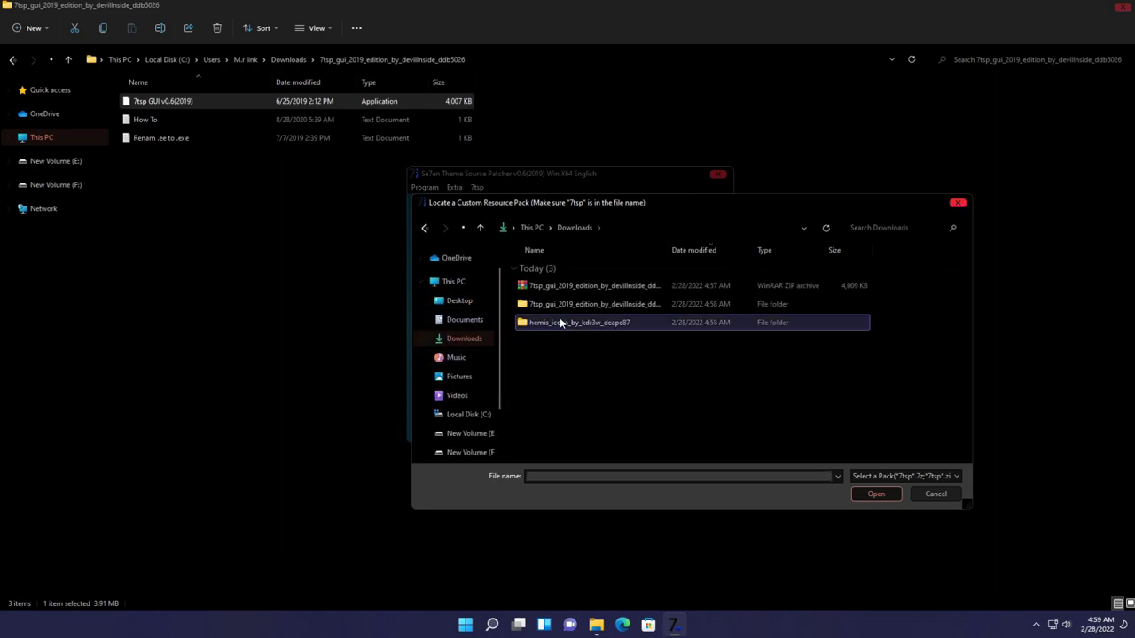
left_click(560, 269)
double_click(560, 269)
double_click(561, 269)
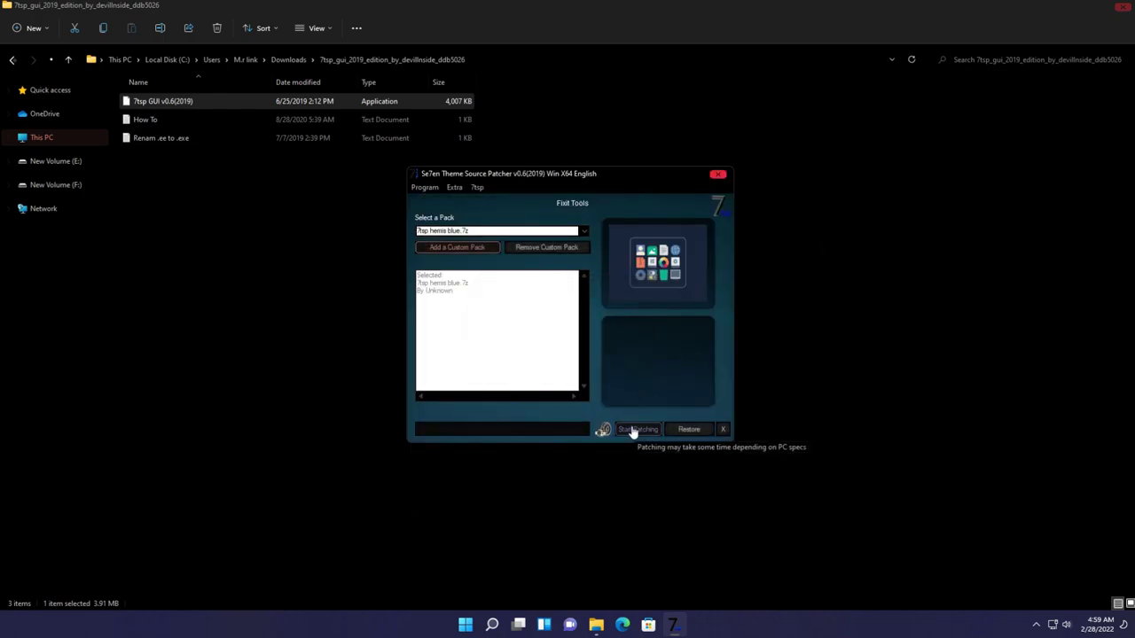
Patch the system with the 7tsp hemis blue pack and reboot Windows.
left_click(637, 430)
left_click(566, 371)
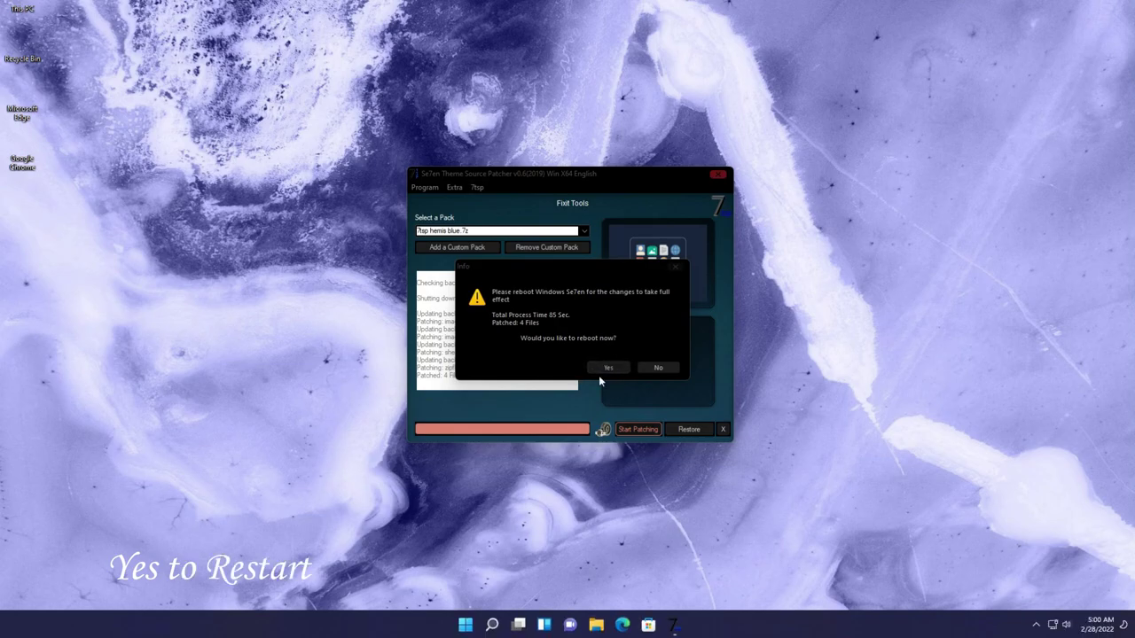
left_click(603, 365)
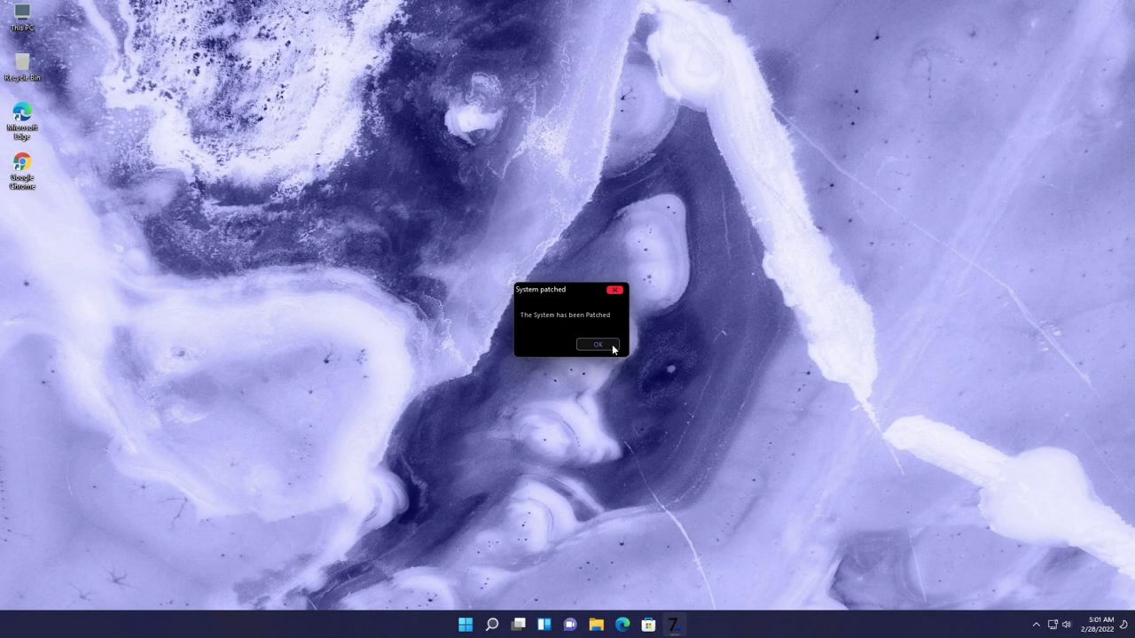
Dismiss the patch notice, examine the new icons in This PC and close the window.
left_click(609, 345)
double_click(23, 18)
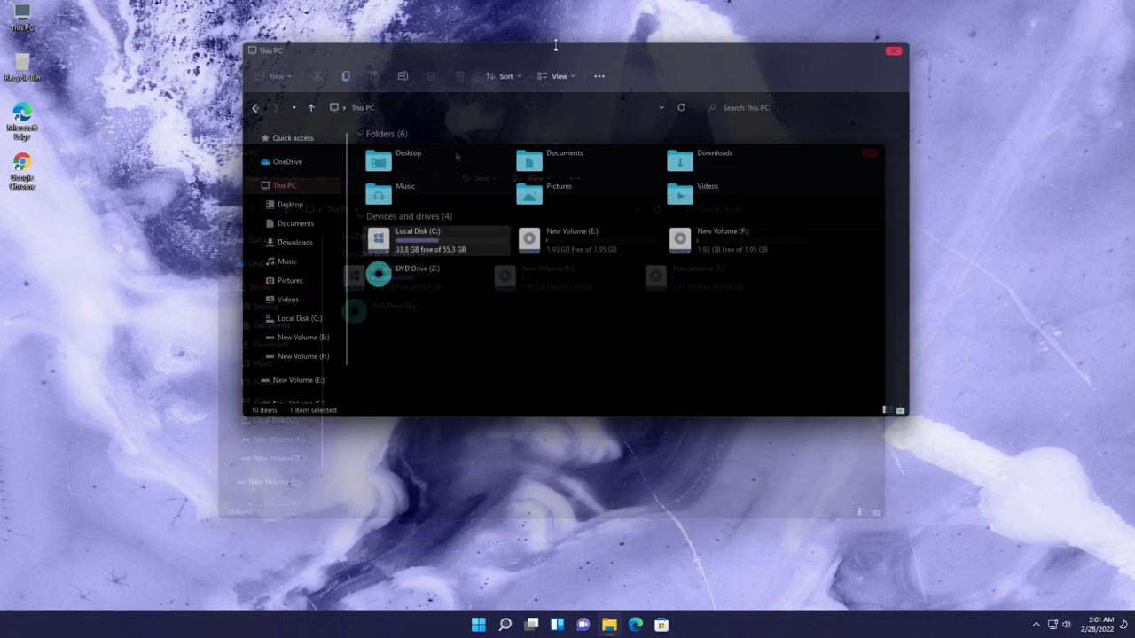
left_click(891, 53)
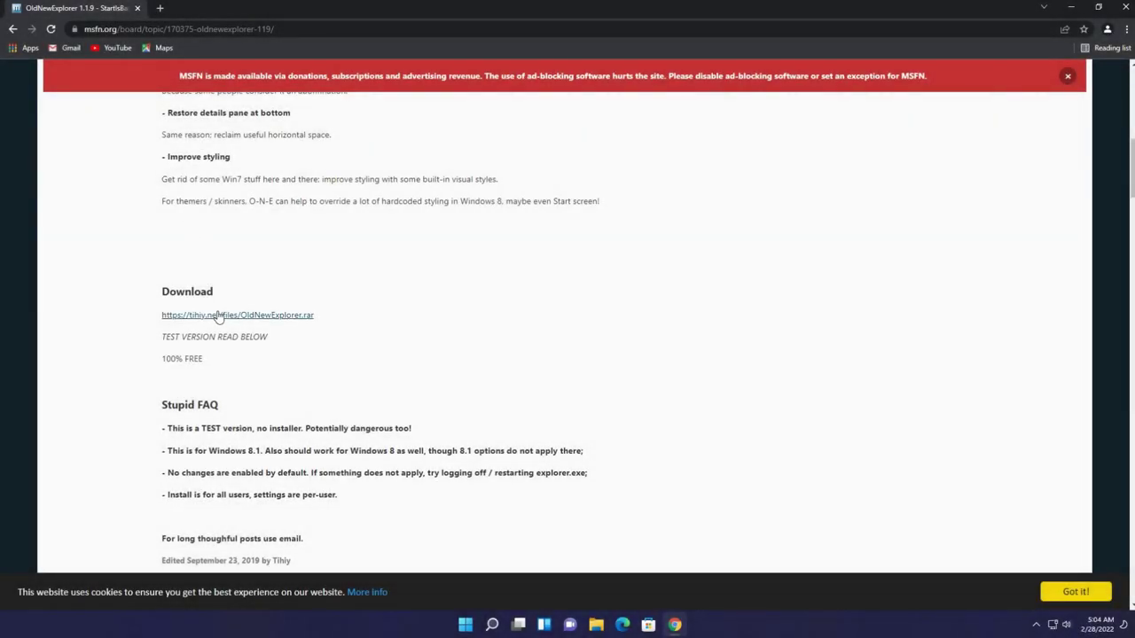
Download OldNewExplorer.rar from the MSFN topic page in Chrome and show it in the Downloads folder.
left_click(249, 315)
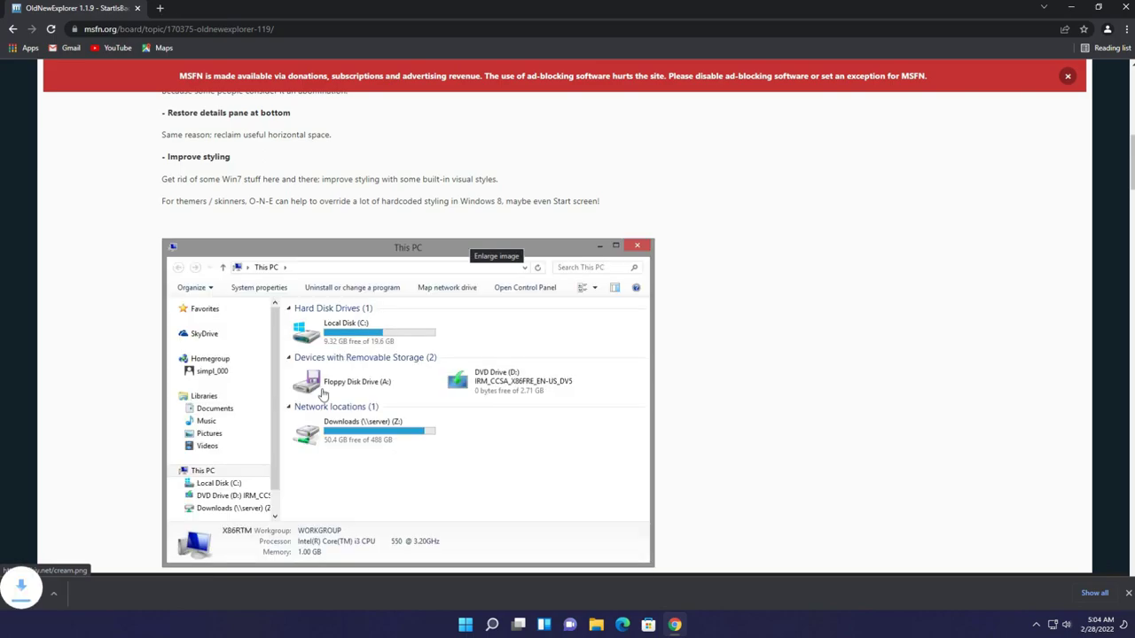
left_click(129, 597)
left_click(151, 554)
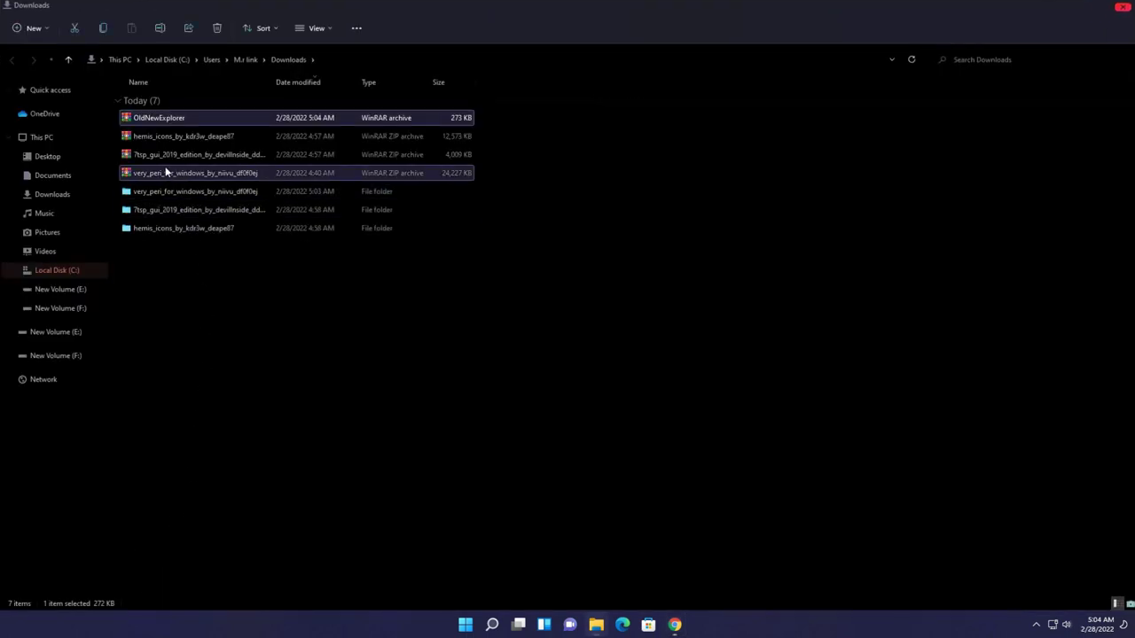
Extract the OldNewExplorer archive in Downloads into its own OldNewExplorer folder with WinRAR.
right_click(157, 121)
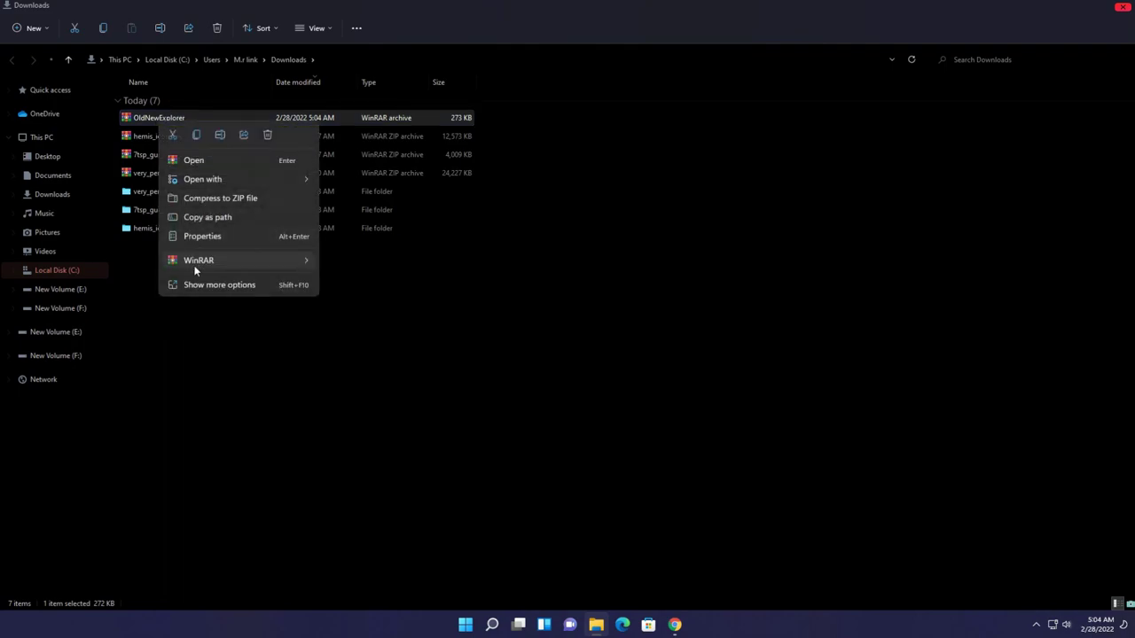
mouse_move(195, 266)
left_click(331, 281)
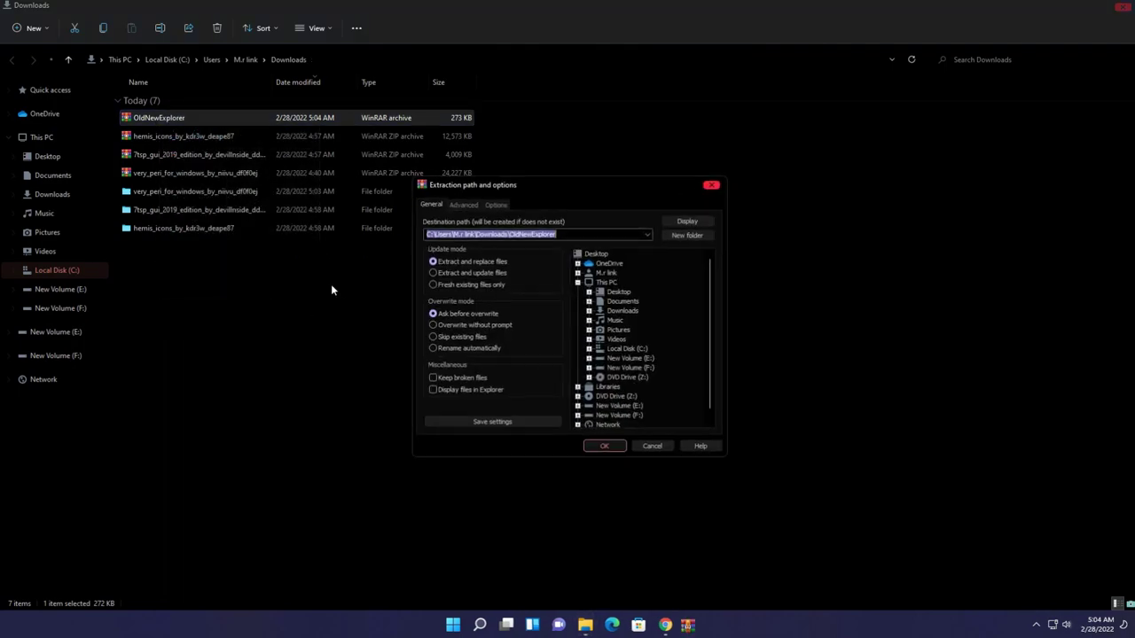
left_click(603, 446)
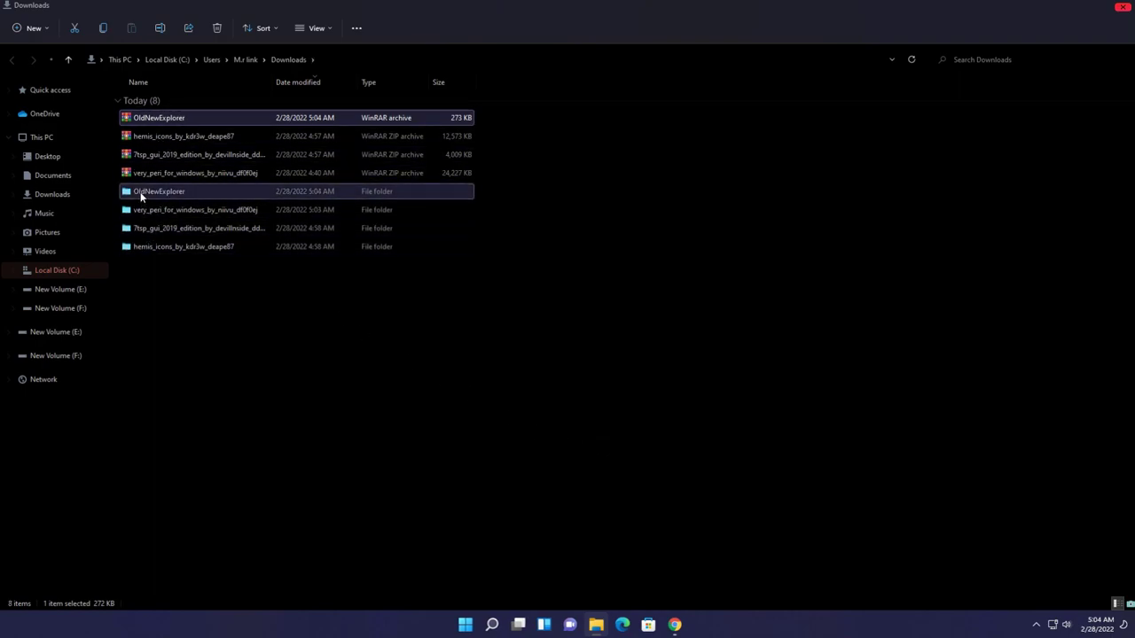
Move the extracted OldNewExplorer folder from Downloads to the root of Local Disk (C:).
left_click(140, 193)
right_click(140, 197)
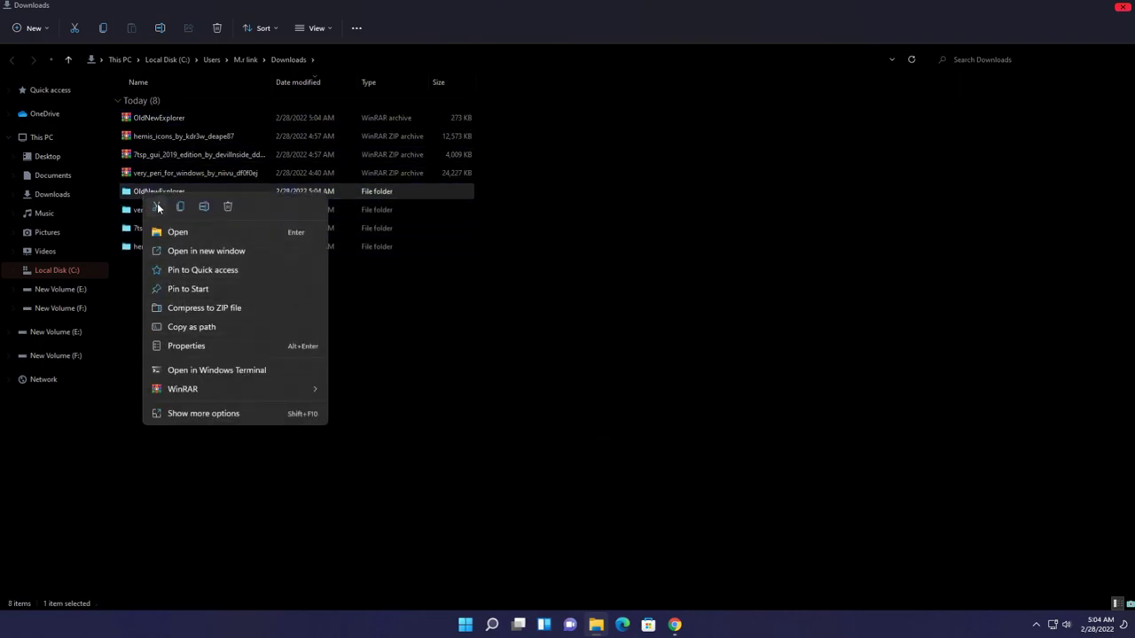
left_click(157, 205)
left_click(58, 271)
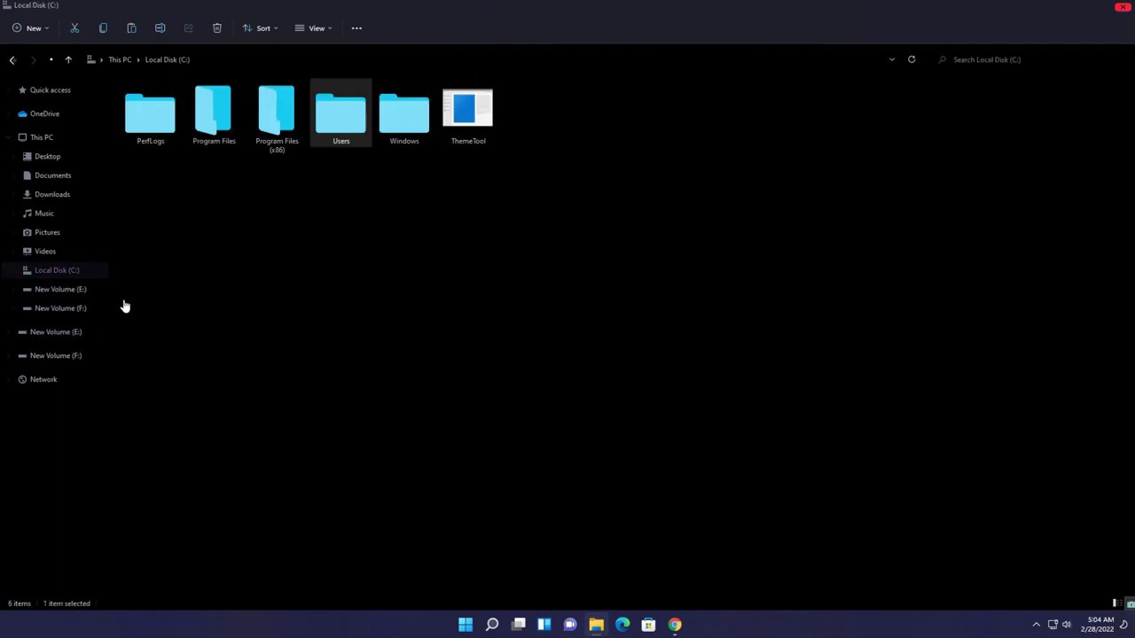
right_click(338, 247)
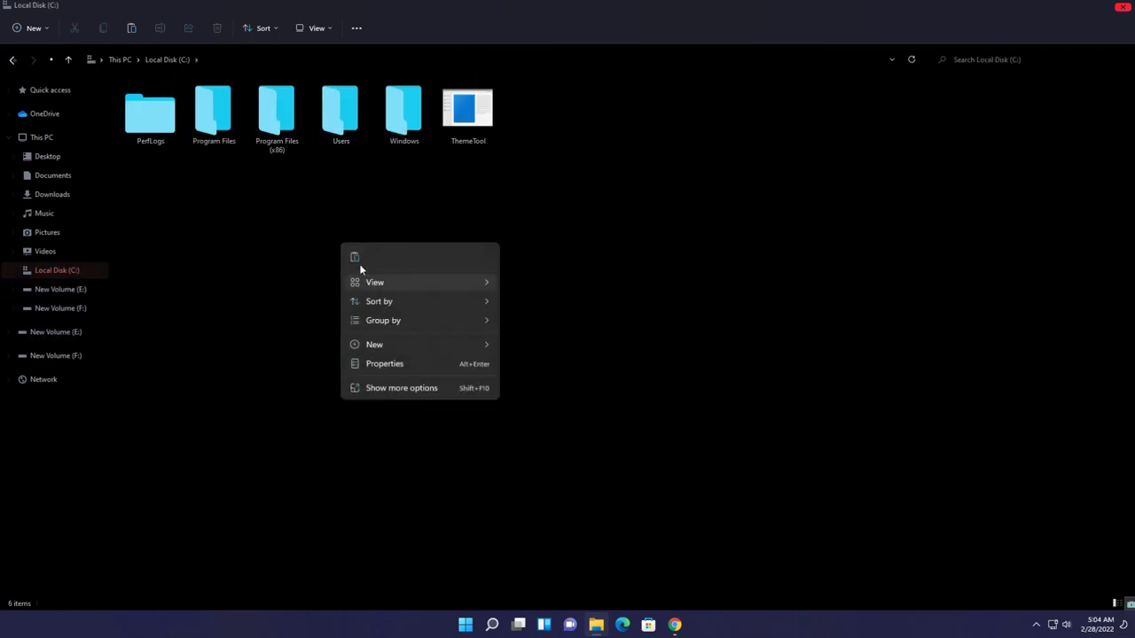
left_click(357, 264)
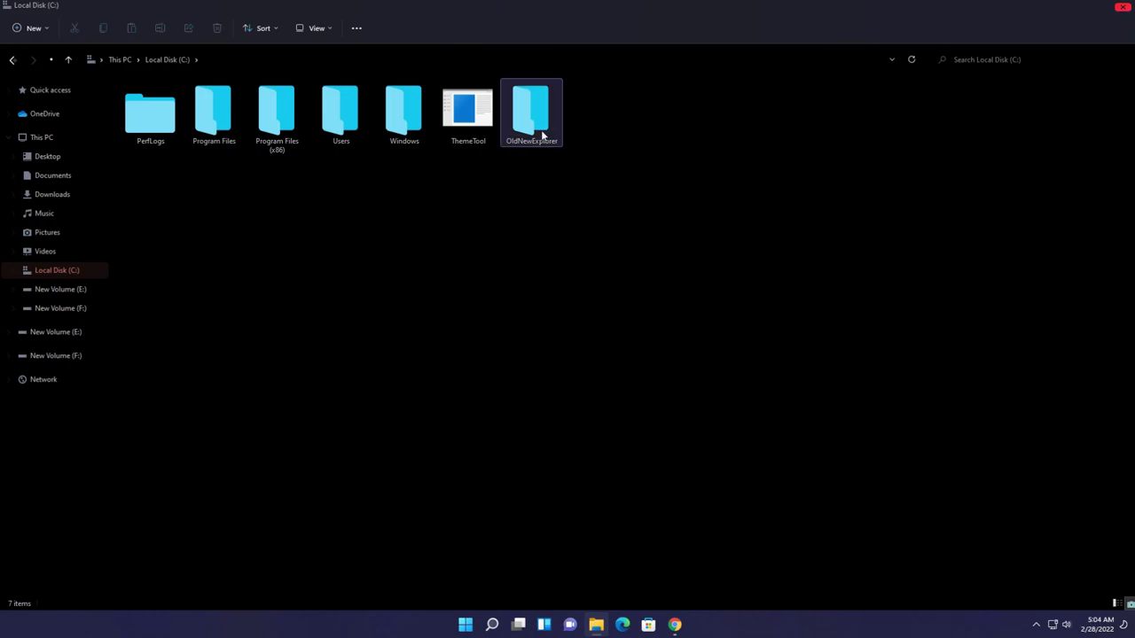
In OldNewExplorerCfg, disable the status bar and enable classical drive grouping, libraries, and the command bar with hidden caption text and icon.
double_click(542, 137)
left_click(154, 140)
double_click(155, 139)
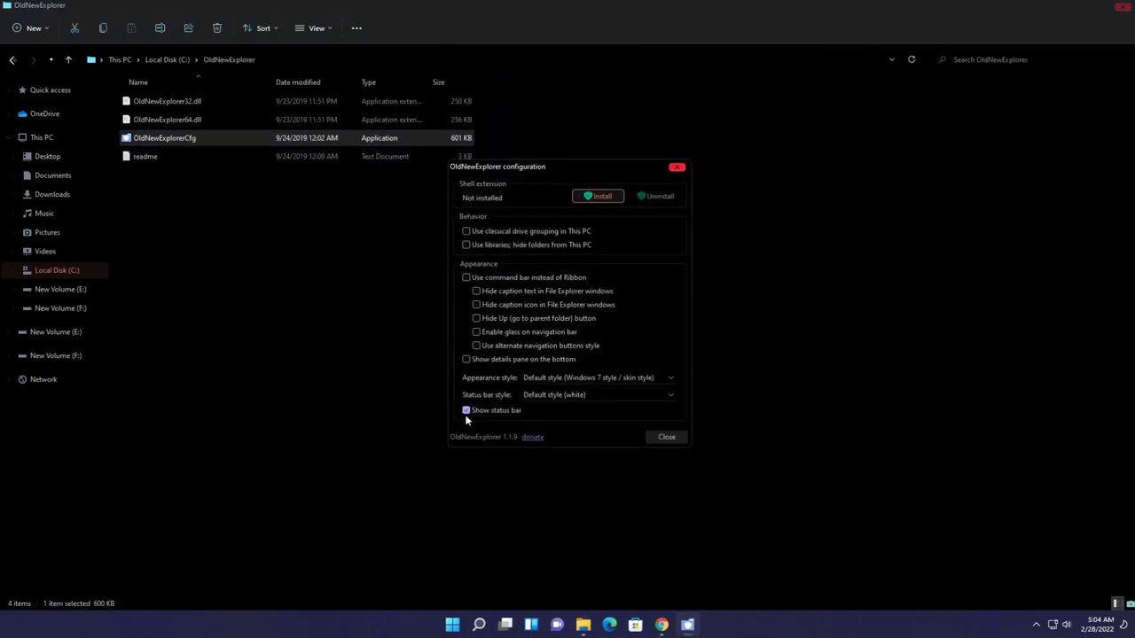
left_click(466, 411)
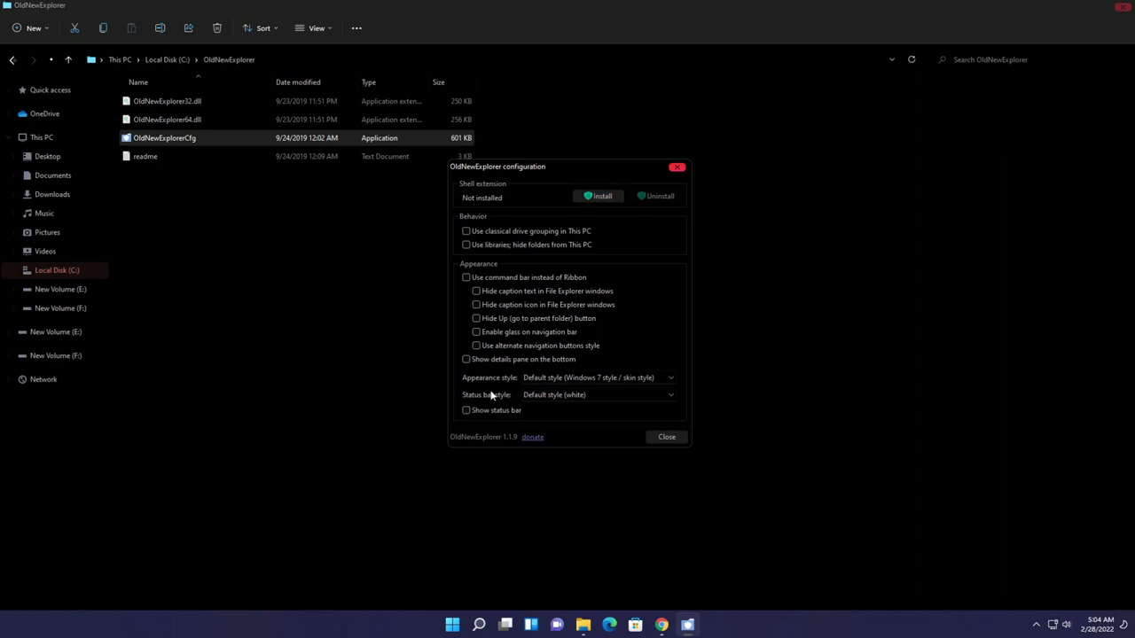
left_click(467, 231)
left_click(467, 245)
left_click(465, 278)
Install the OldNewExplorer shell extension, allow the system changes and close the configuration.
left_click(603, 204)
left_click(517, 404)
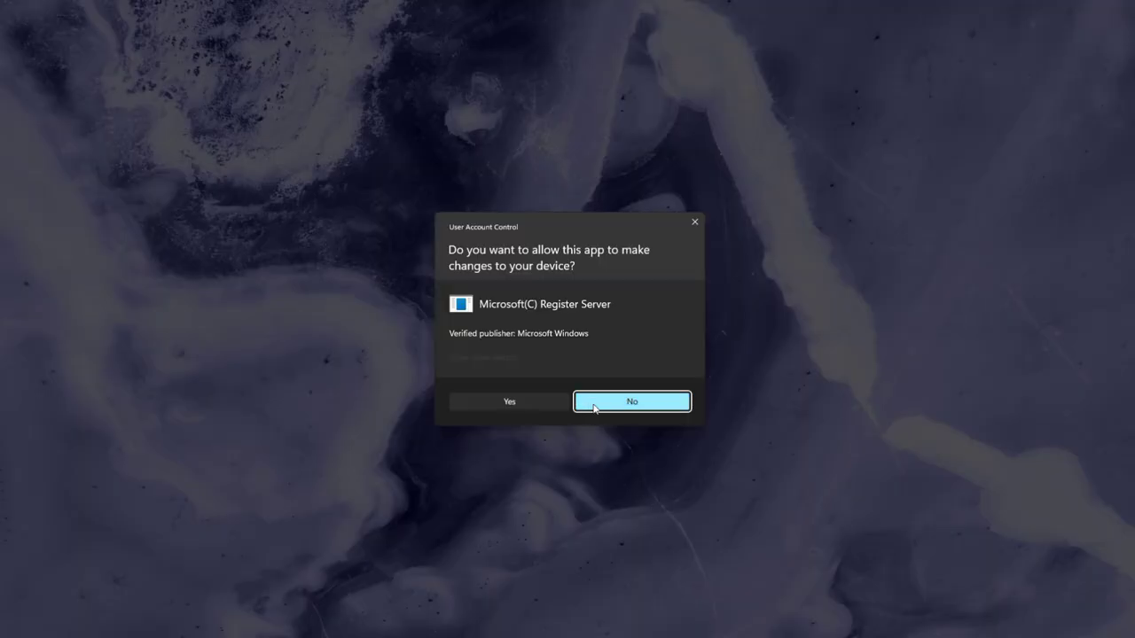
left_click(600, 408)
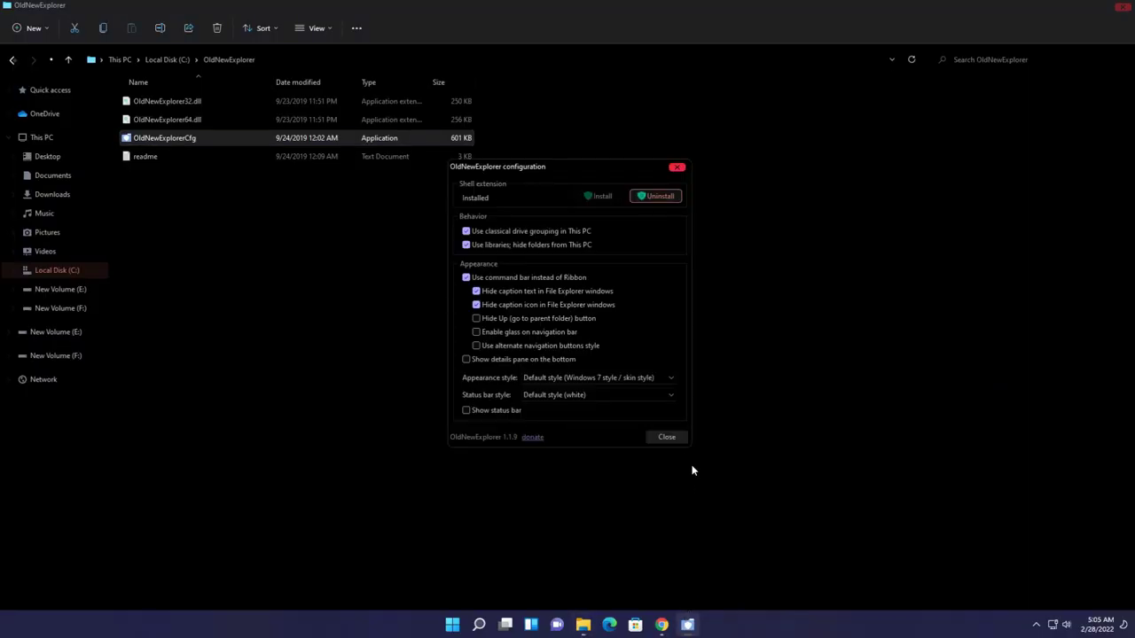
left_click(669, 437)
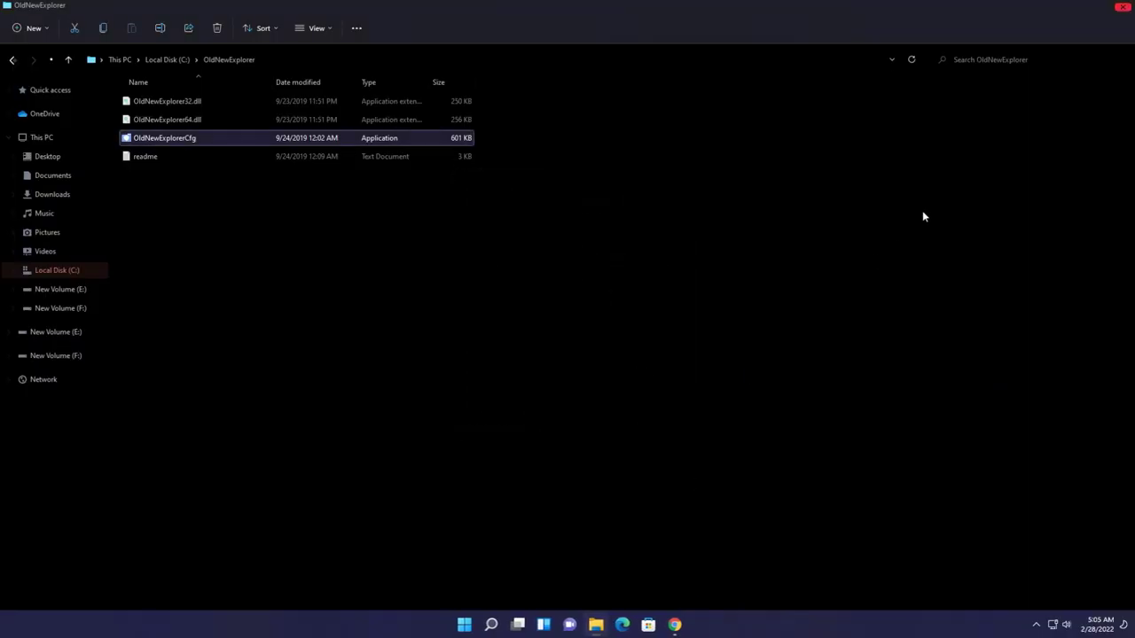
Close the OldNewExplorer folder and Chrome, and open a new File Explorer window to examine its styling.
left_click(1117, 8)
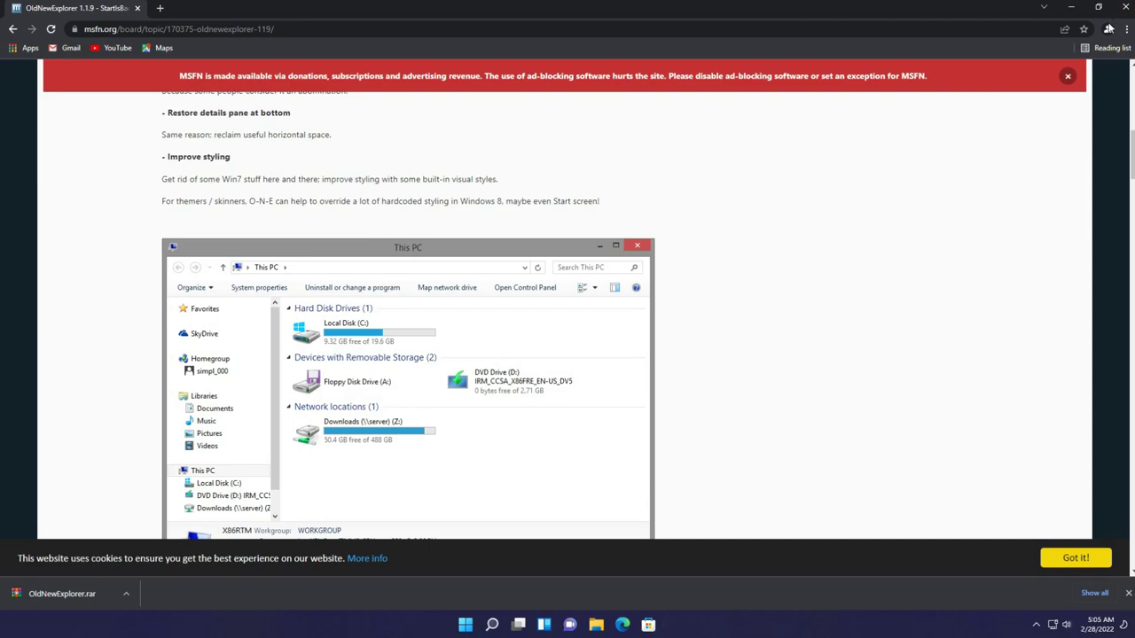
left_click(1125, 7)
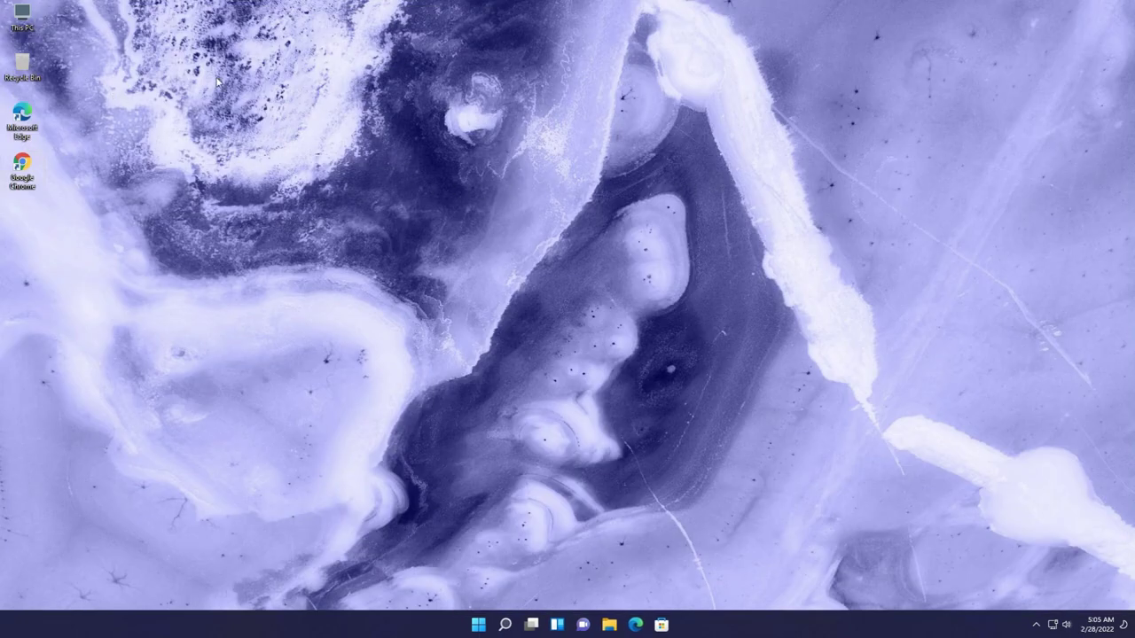
key("super+e")
left_click_drag(452, 9, 523, 96)
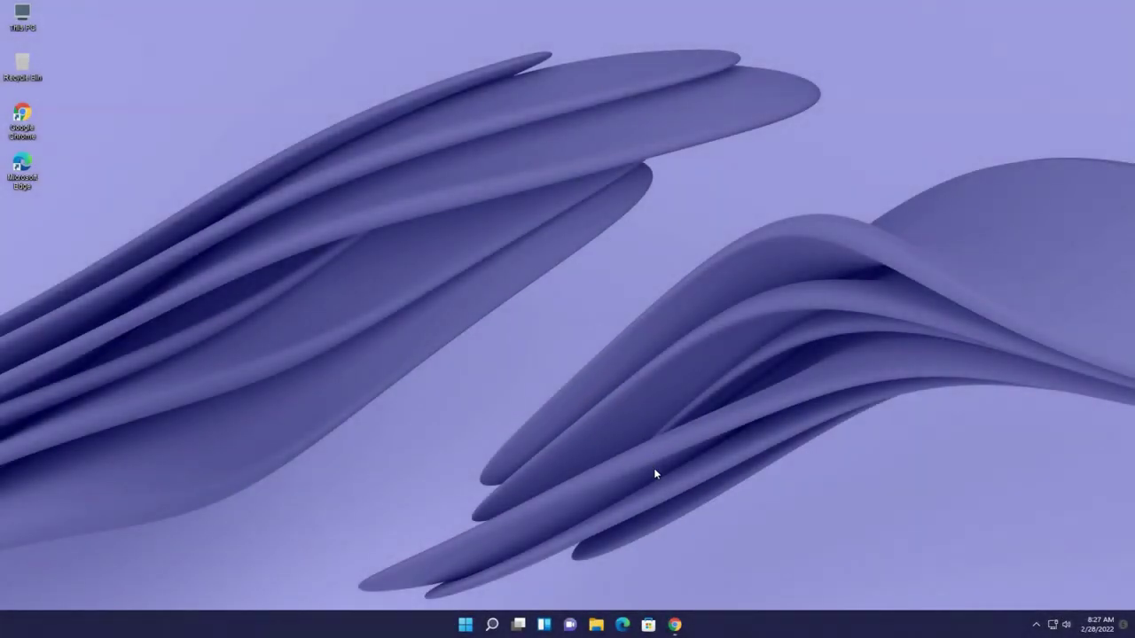
In Chrome, download the Ultralight icons pack from DeviantArt and wsbackup.rar from Google Drive.
left_click(675, 625)
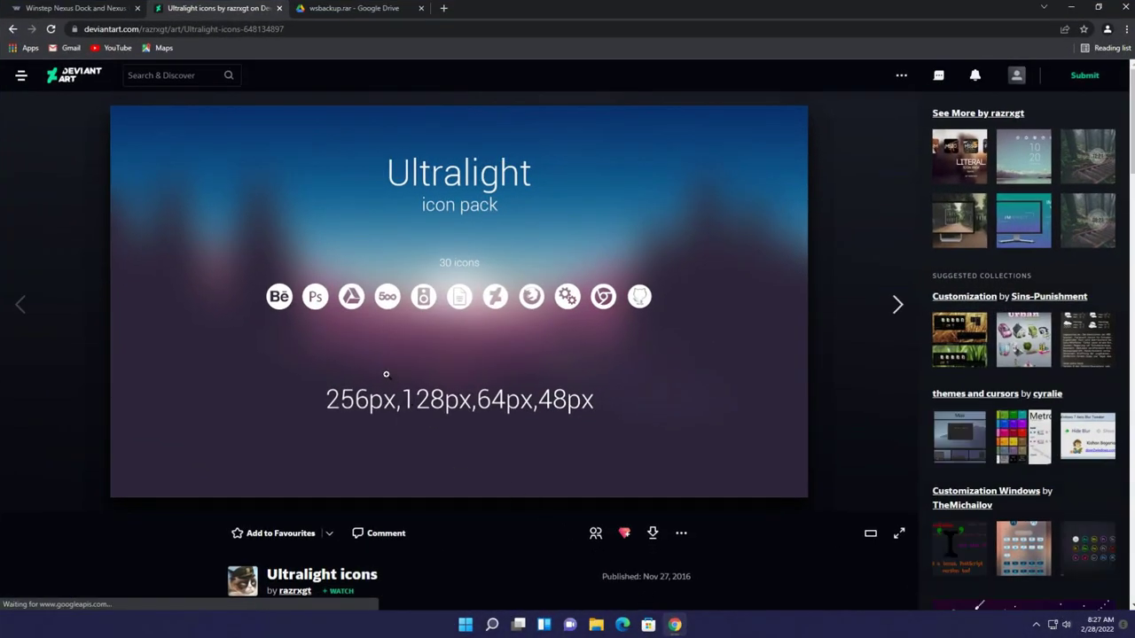
scroll(324, 281, "down", 2)
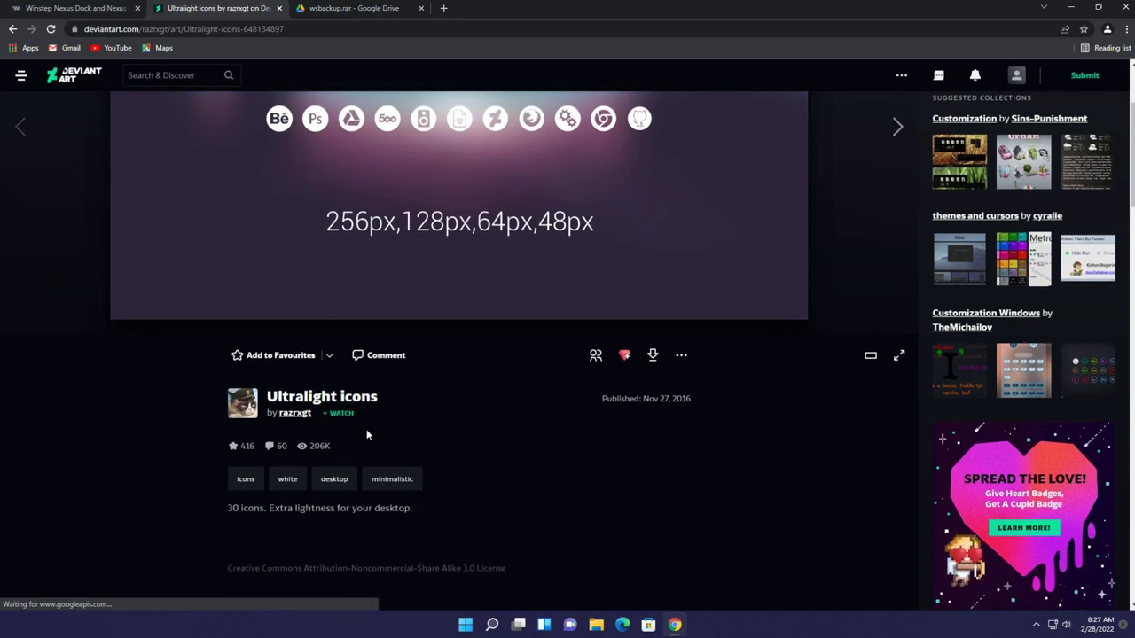
left_click(652, 355)
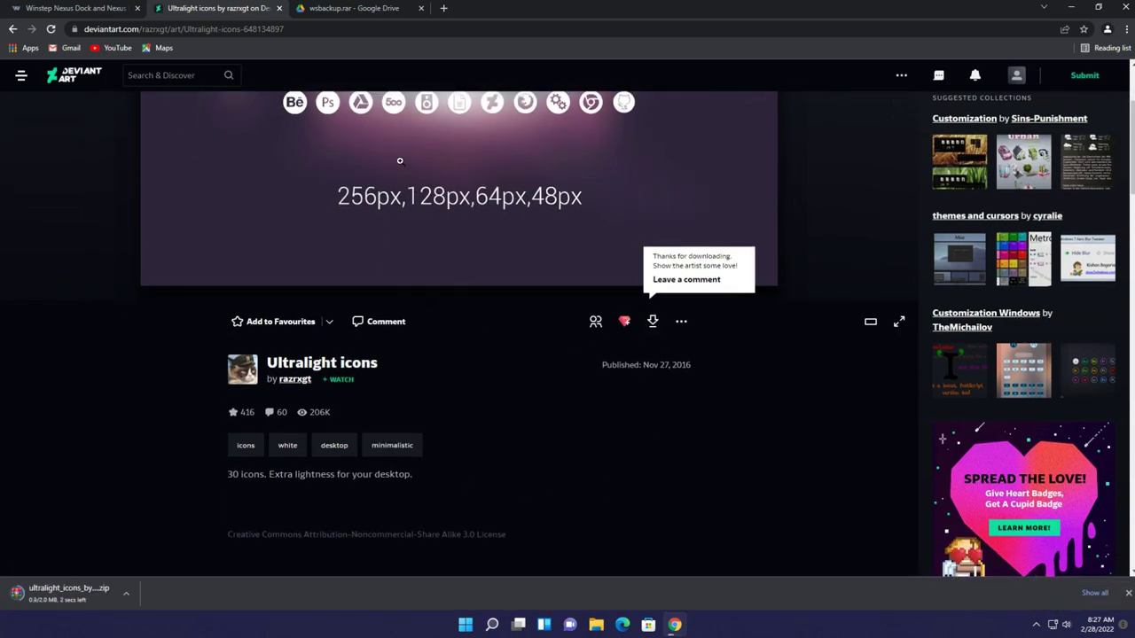
left_click(359, 8)
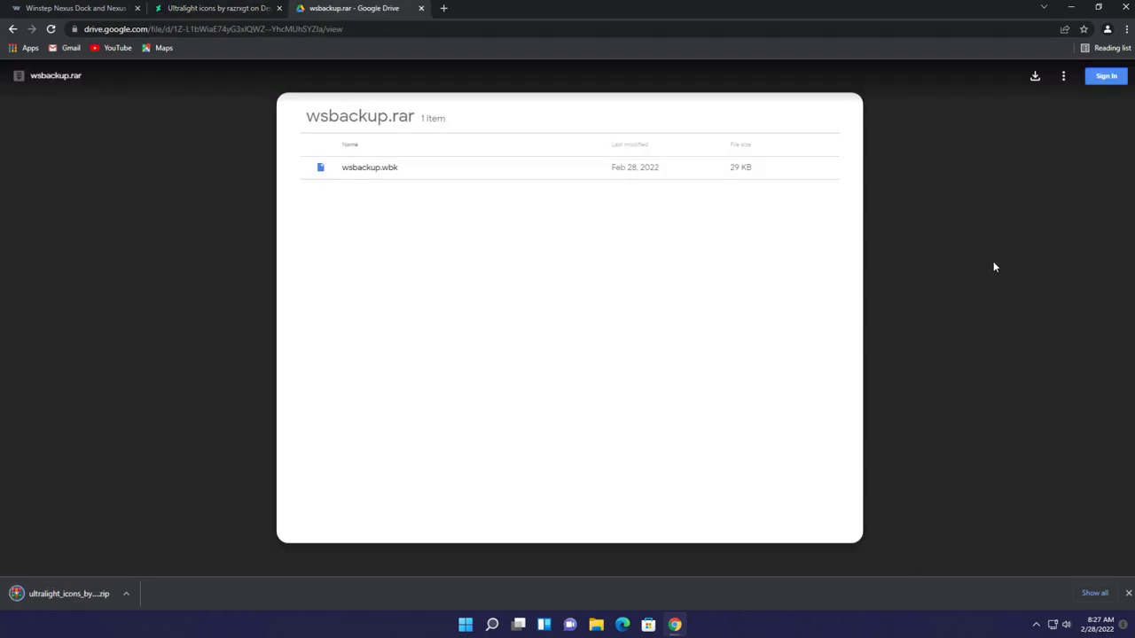
left_click(1035, 77)
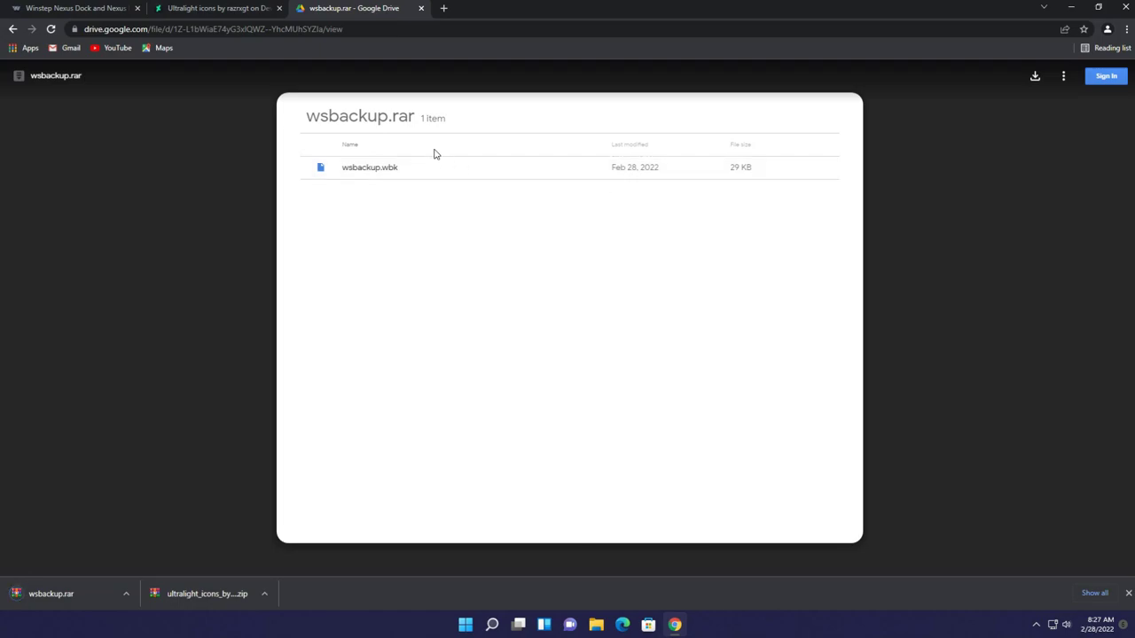
Download the free Winstep Nexus dock from the Winstep page.
left_click(105, 12)
scroll(220, 145, "down", 4)
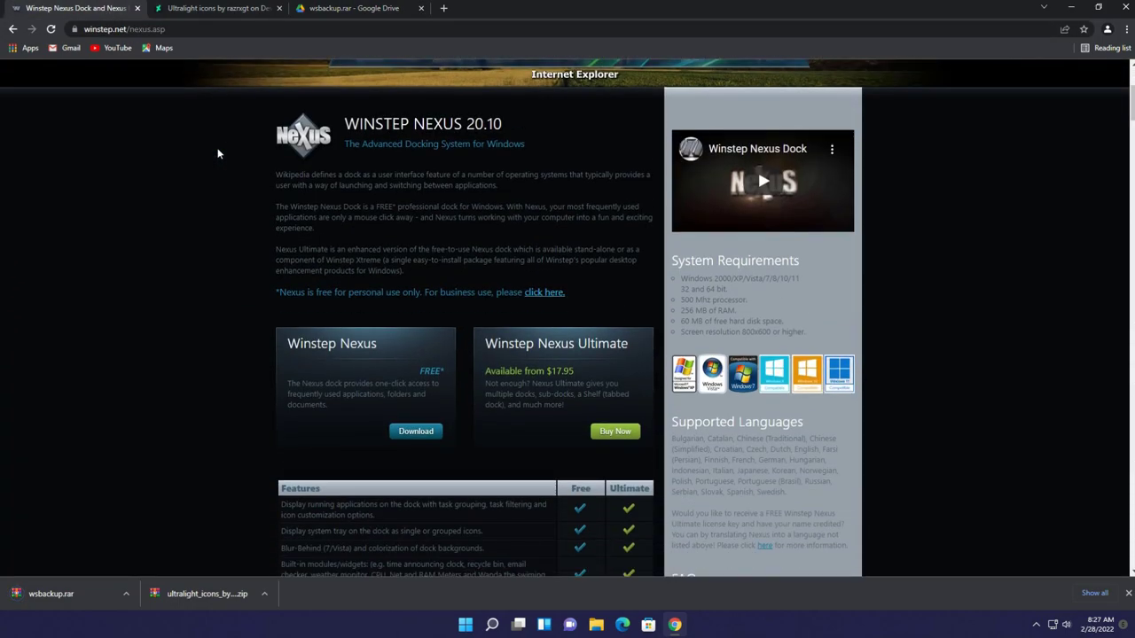
left_click(431, 317)
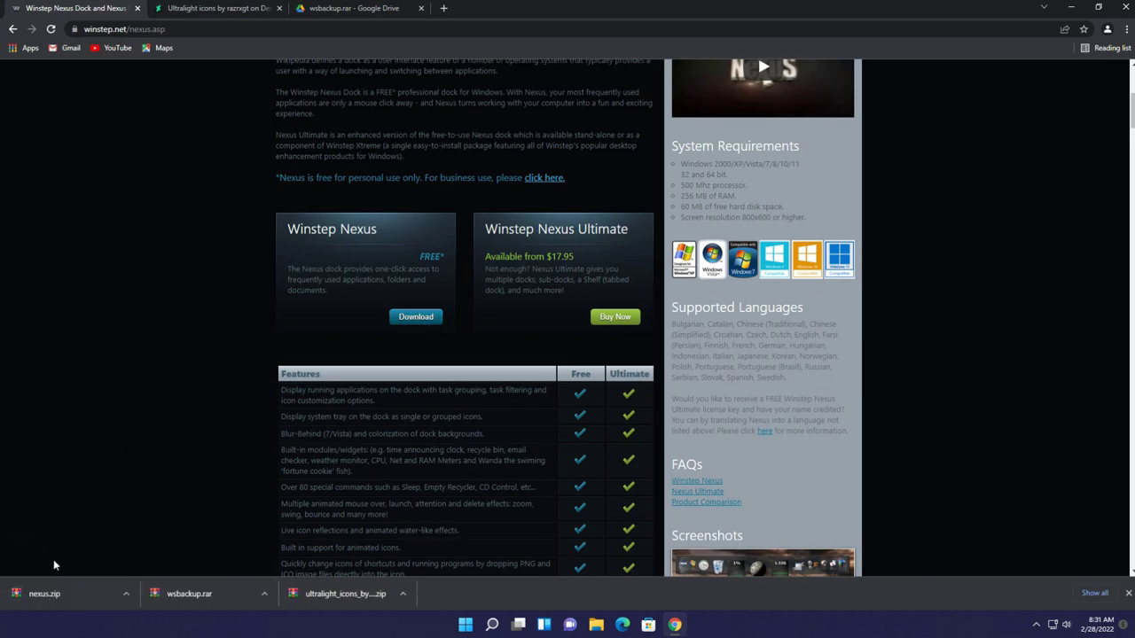
Open nexus.zip, run NexusSetup.exe with administrator permission and choose English as the setup language.
left_click(40, 593)
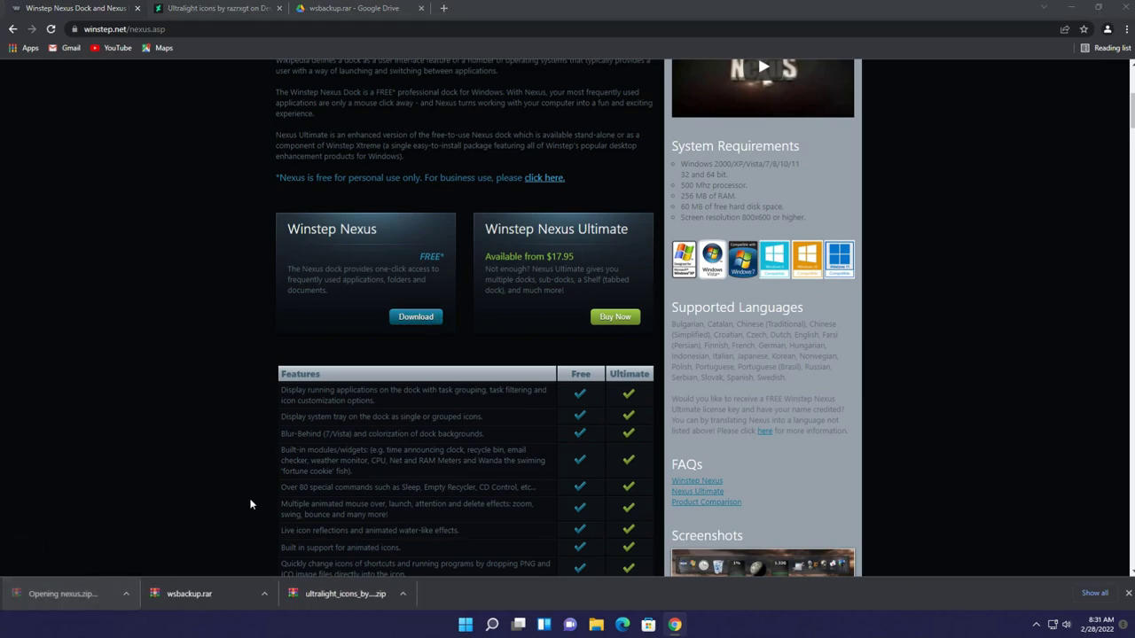
double_click(100, 193)
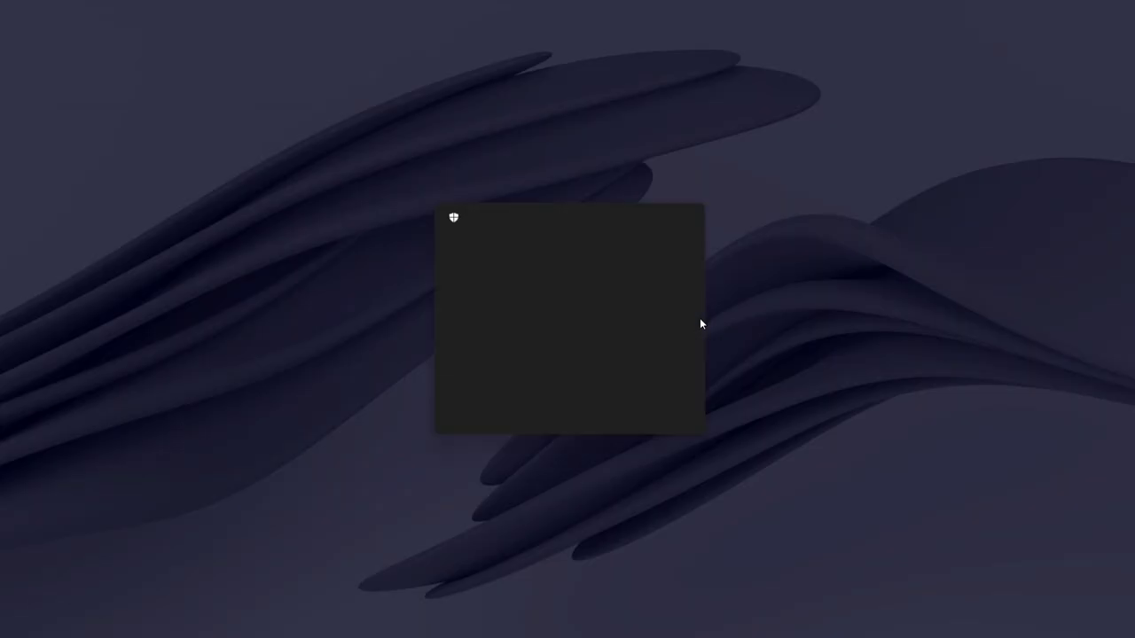
left_click(511, 409)
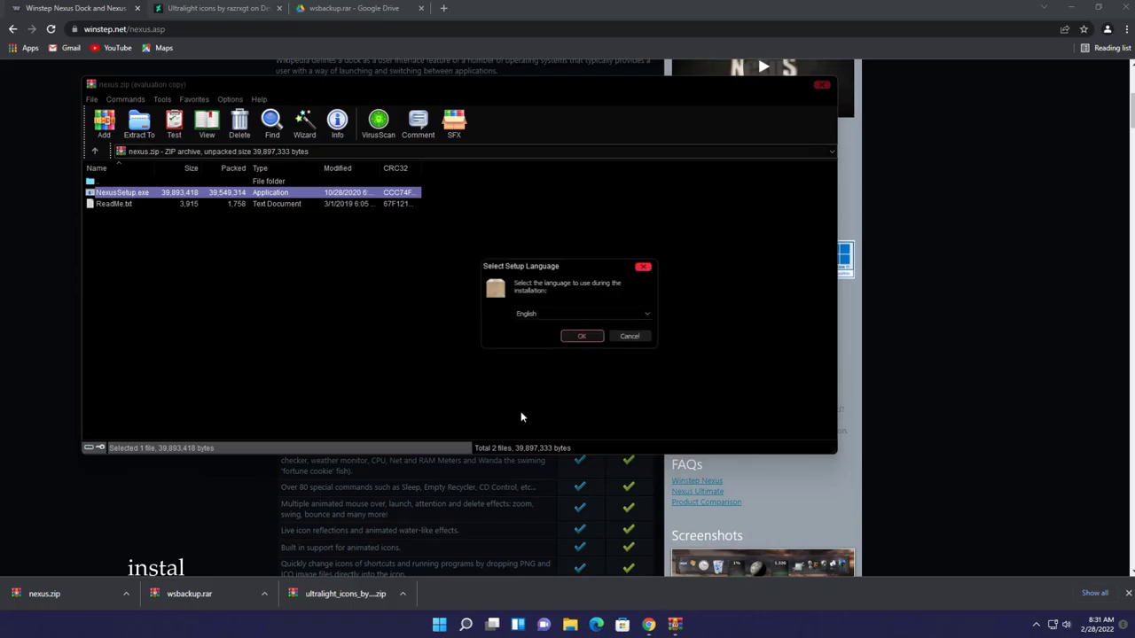
left_click(581, 337)
Accept the license, install Nexus 20.10 with the default settings without launching it, and close the nexus.zip archive.
left_click(483, 367)
left_click(638, 405)
left_click(638, 405)
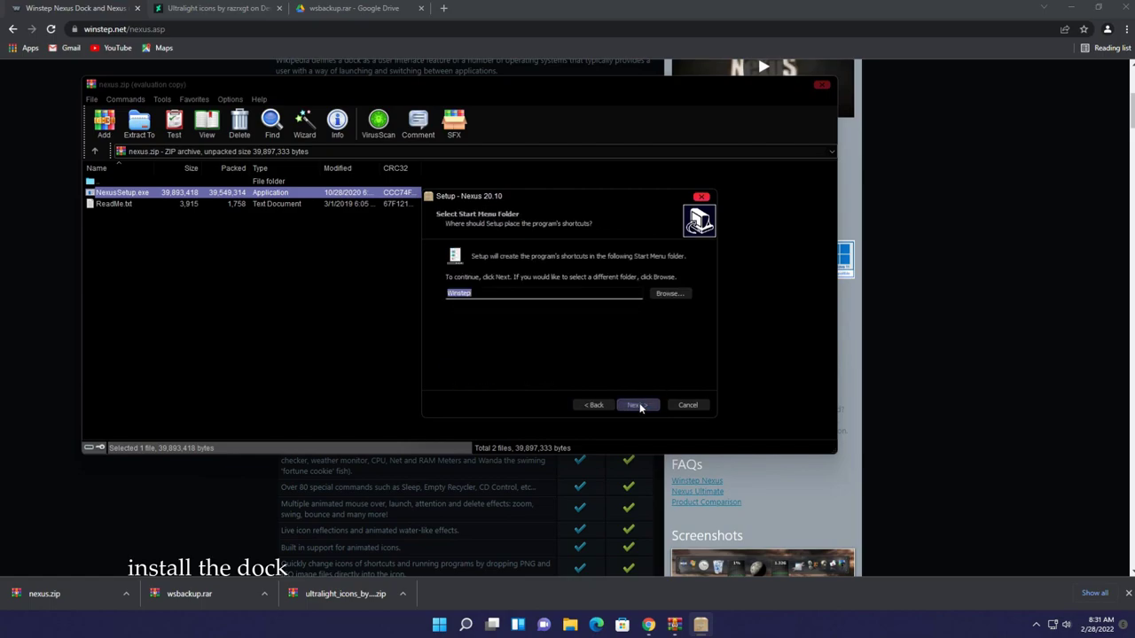
left_click(639, 406)
left_click(639, 405)
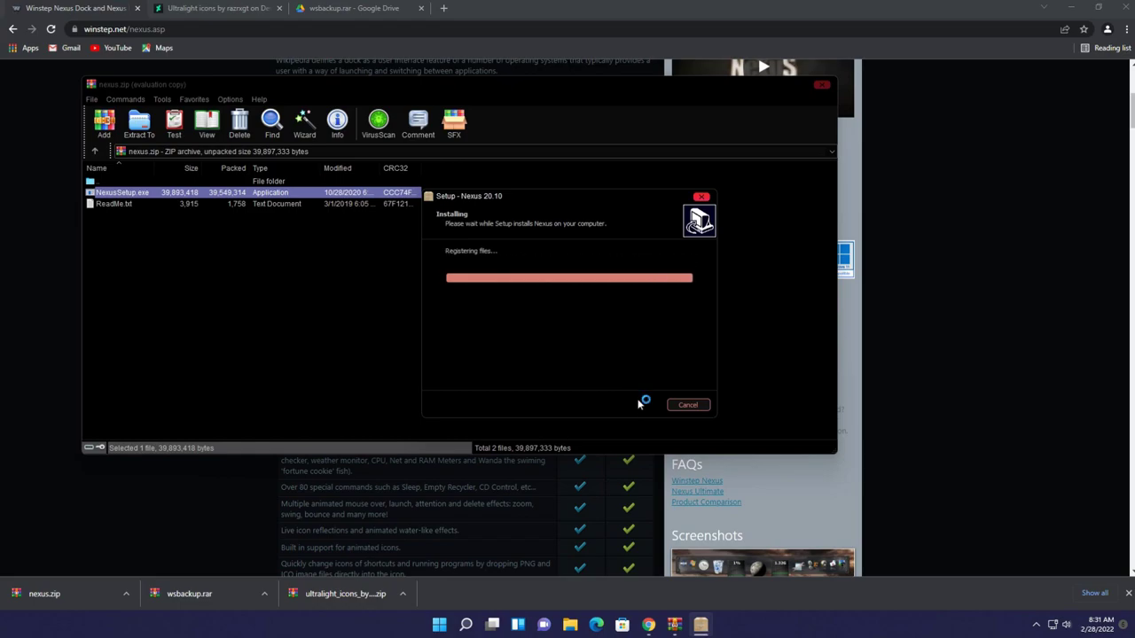
left_click(534, 300)
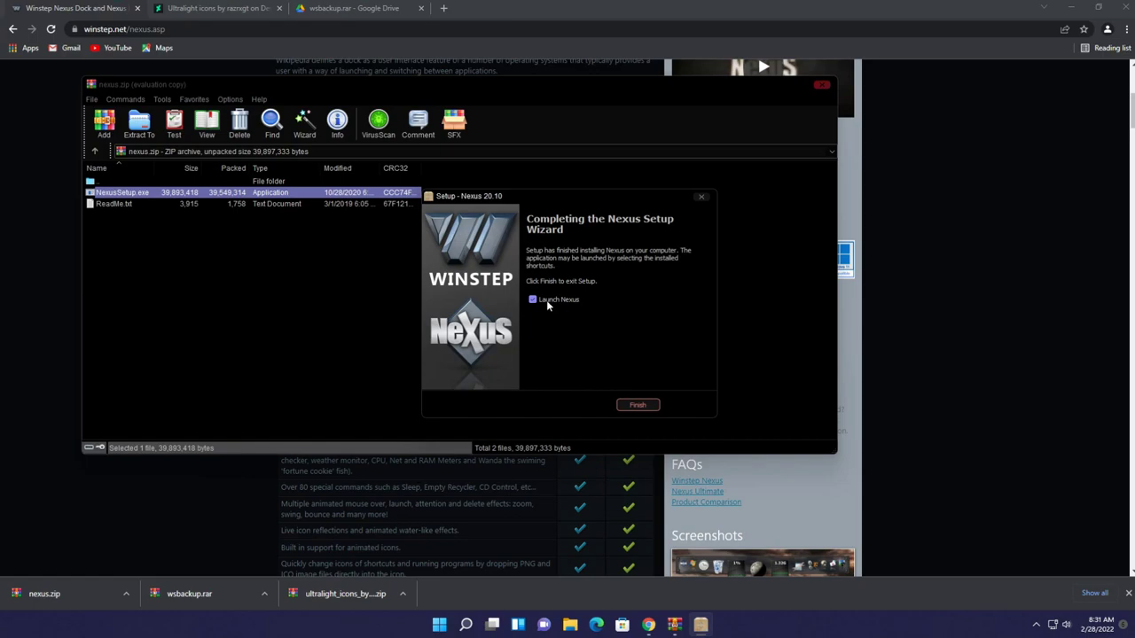
left_click(638, 404)
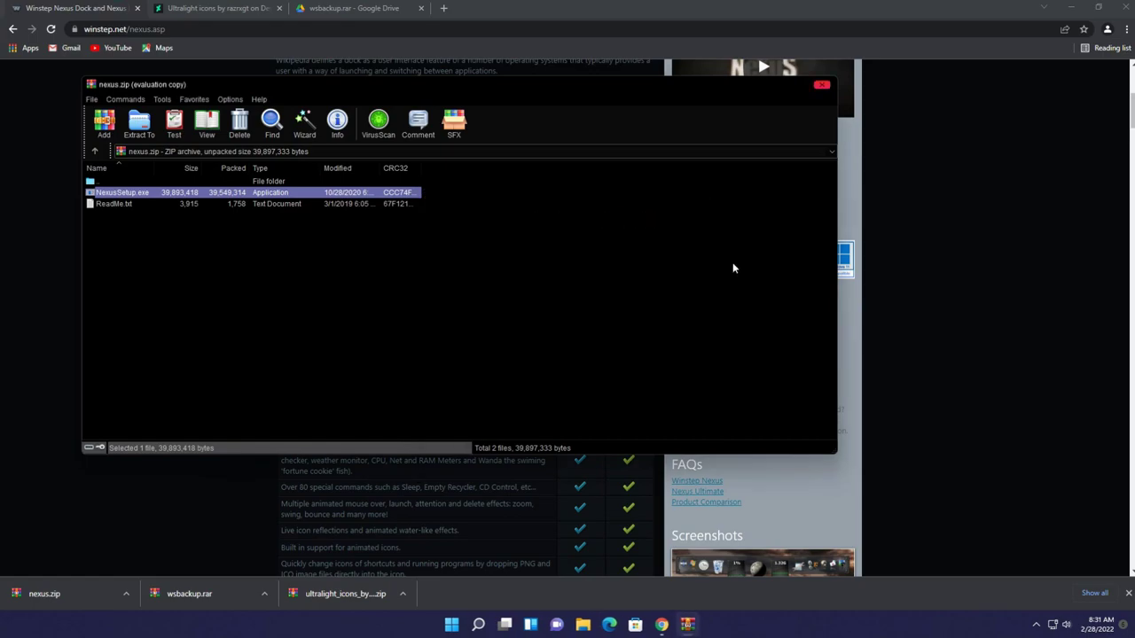
left_click(822, 86)
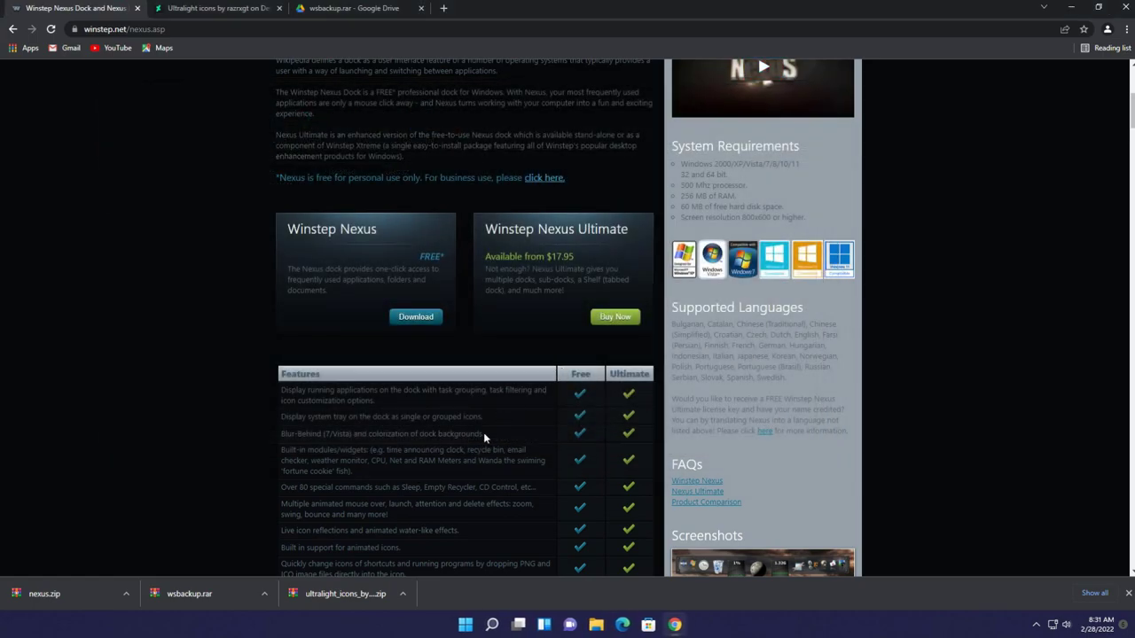
Locate the downloaded ultralight_icons archive in the Downloads folder and extract it with WinRAR to a folder of the same name.
left_click(411, 593)
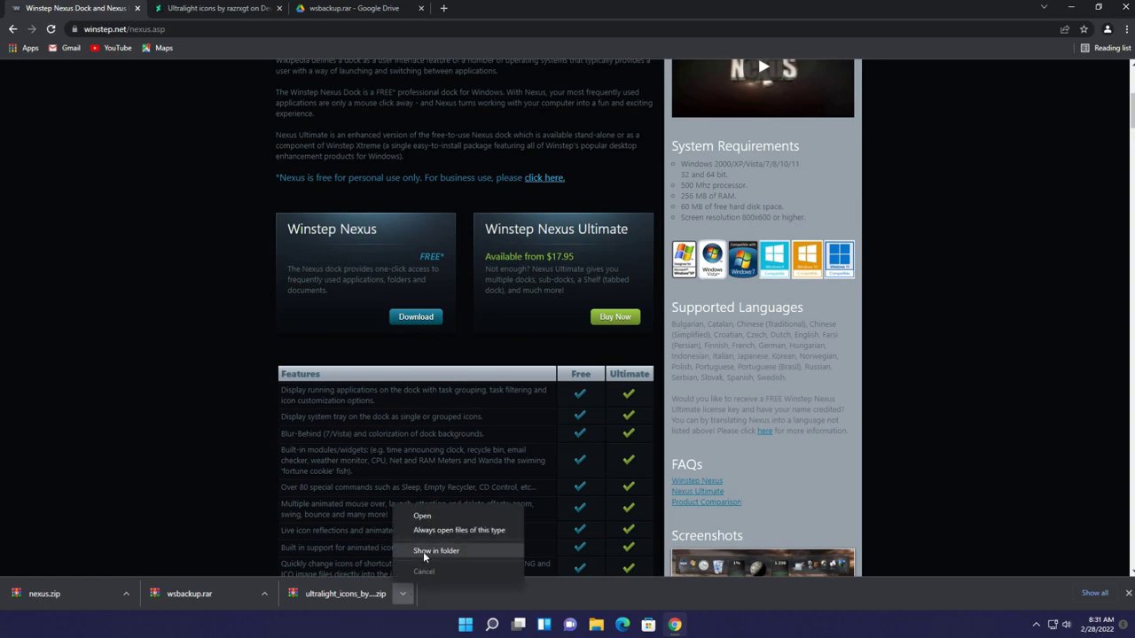
left_click(424, 551)
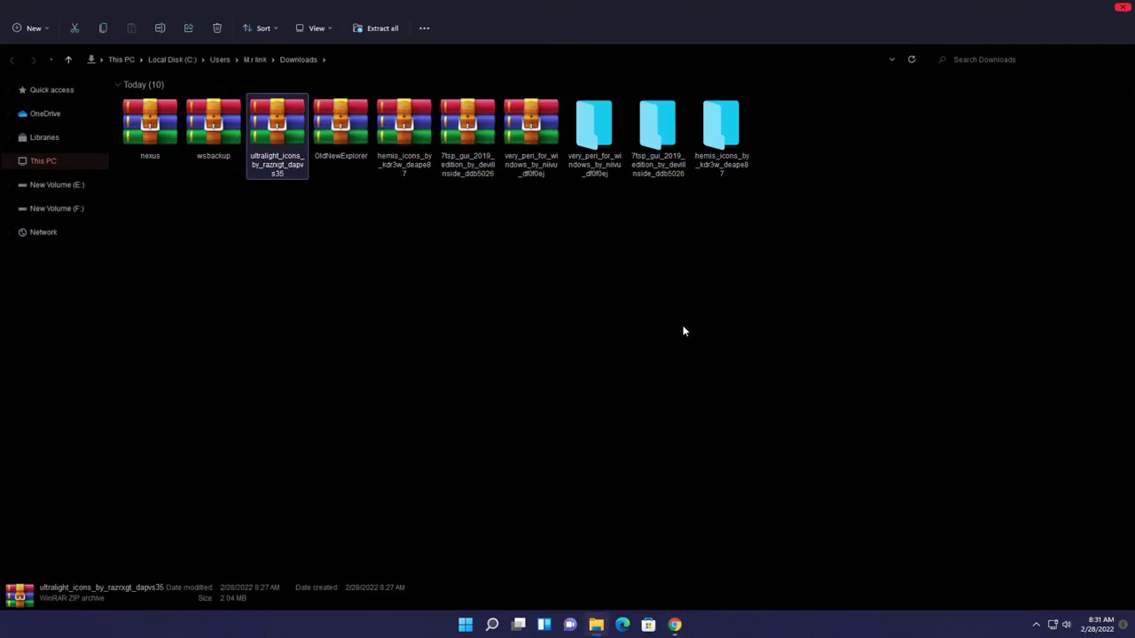
right_click(295, 128)
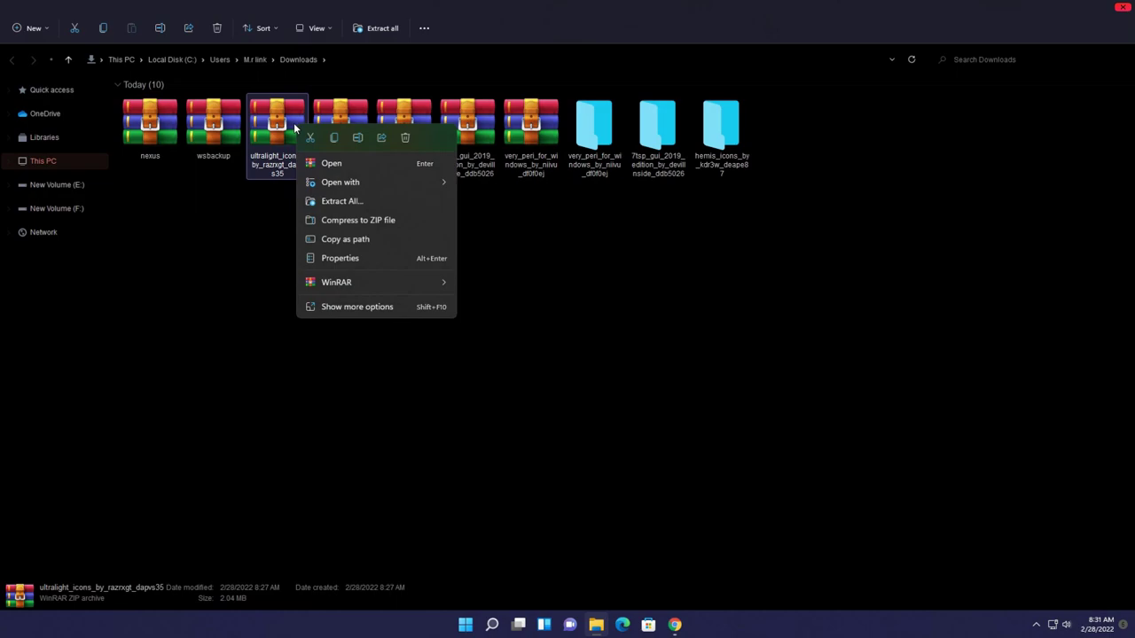
mouse_move(340, 284)
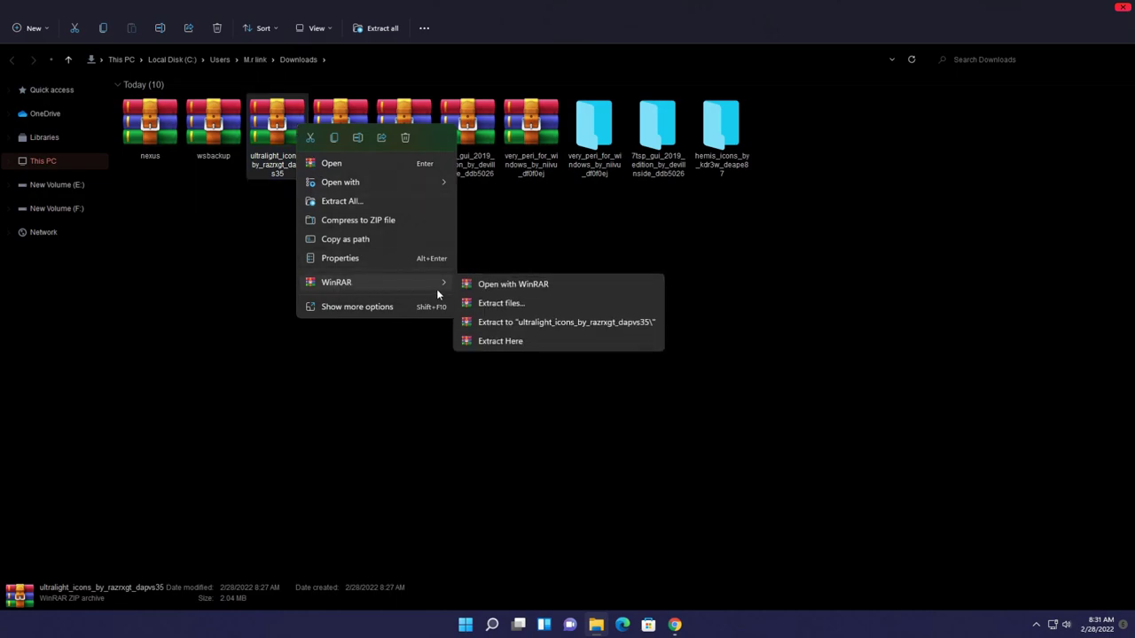
left_click(501, 304)
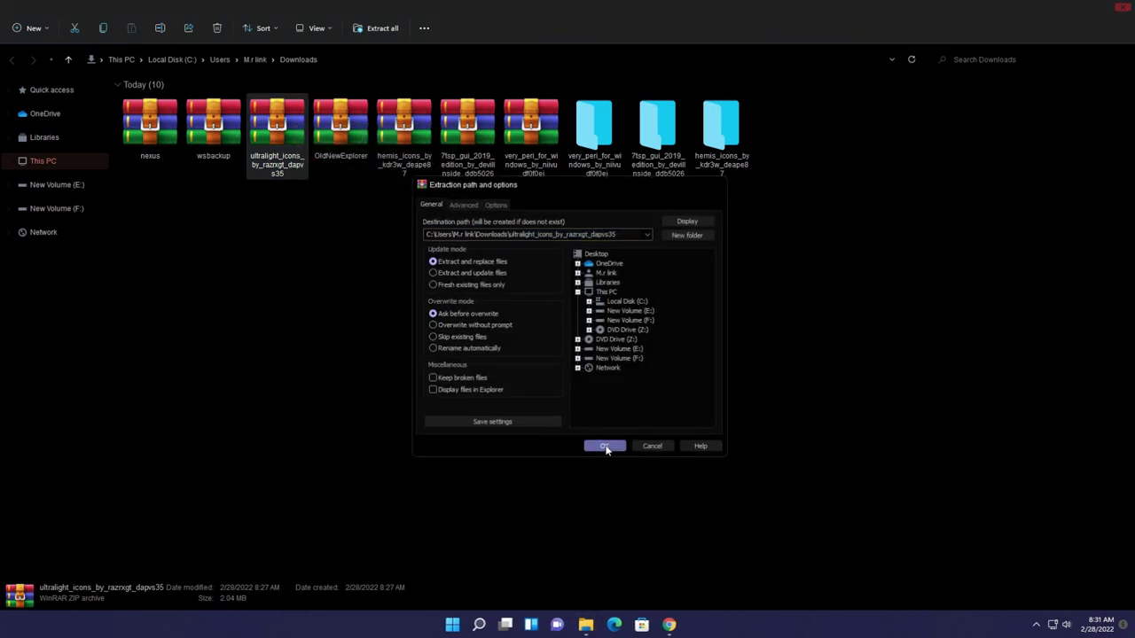
left_click(604, 445)
Copy the Ultralight icons folder from the extracted pack to Local Disk (C:), replacing the files with the same names.
double_click(596, 142)
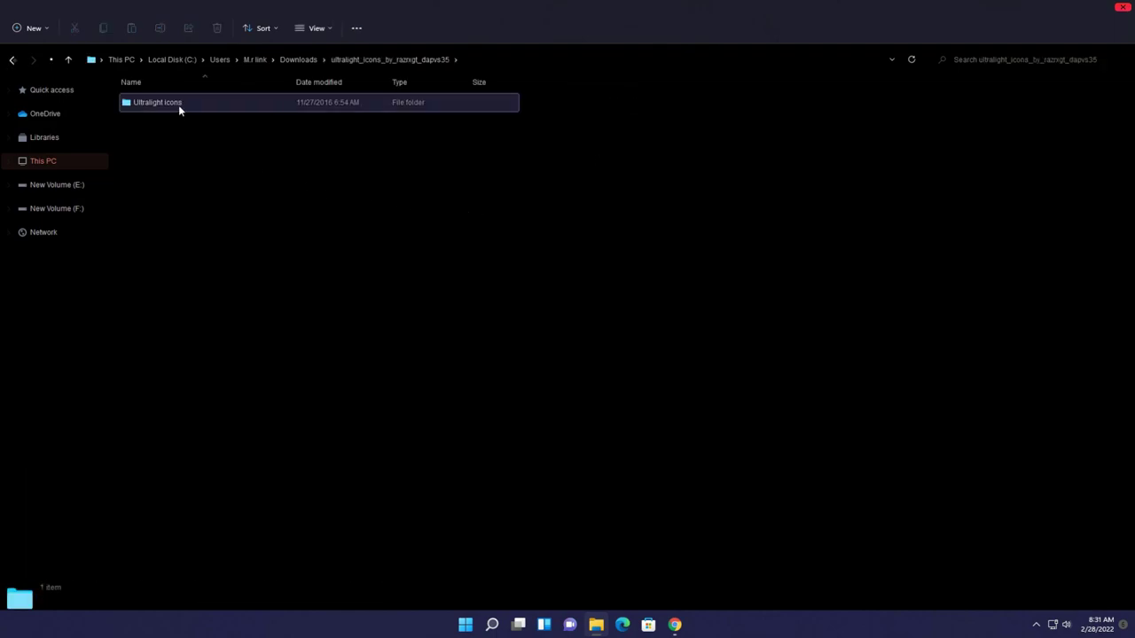
right_click(174, 106)
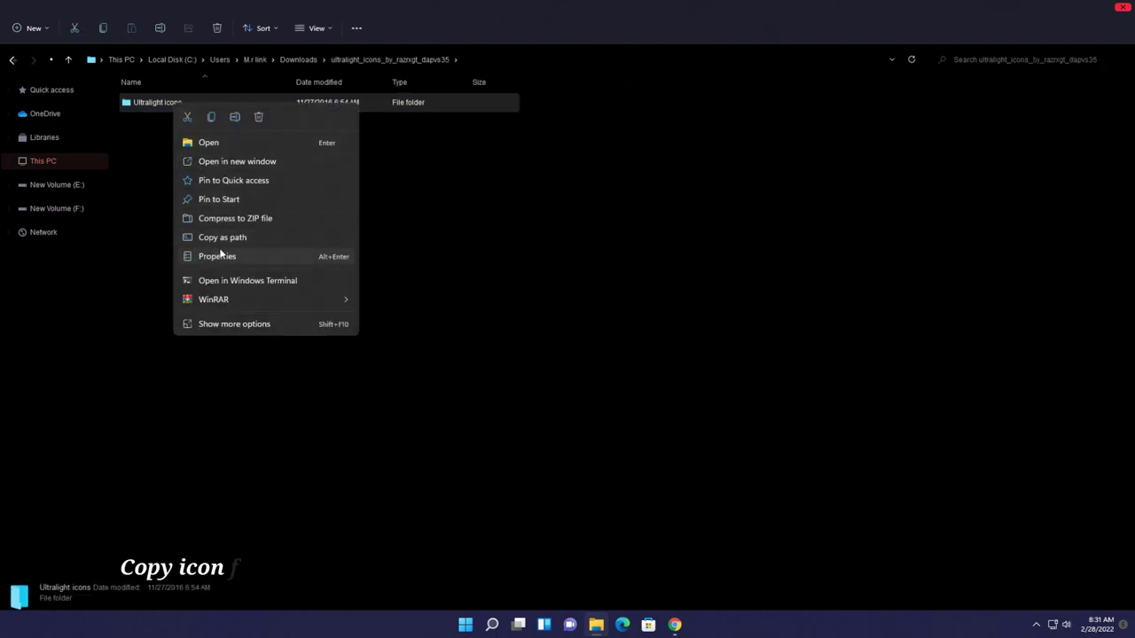
left_click(210, 117)
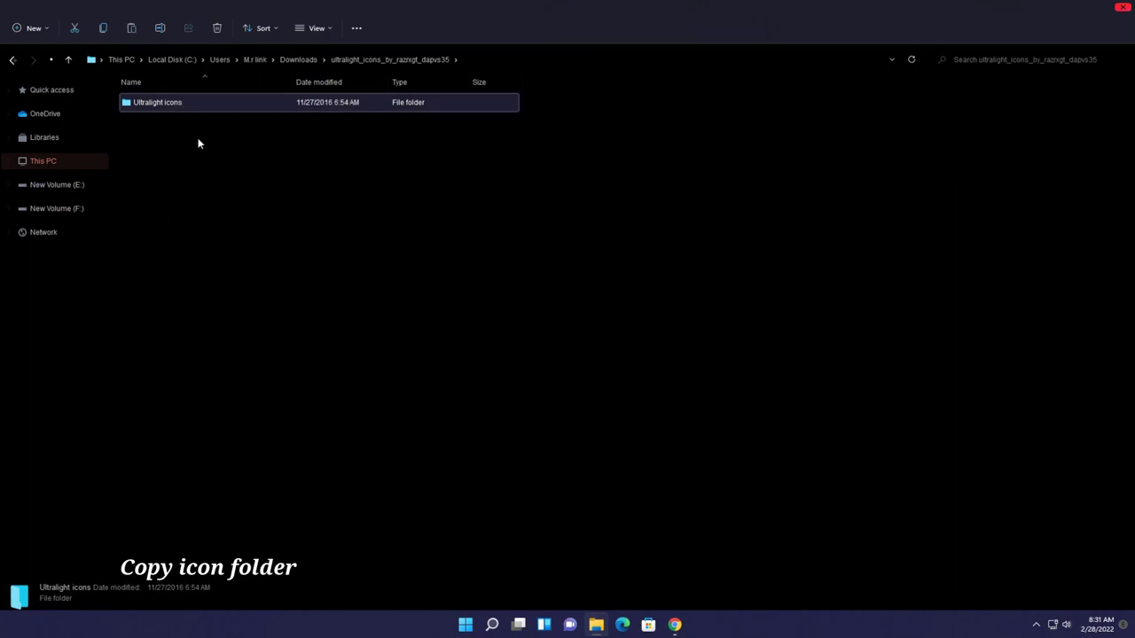
left_click(49, 164)
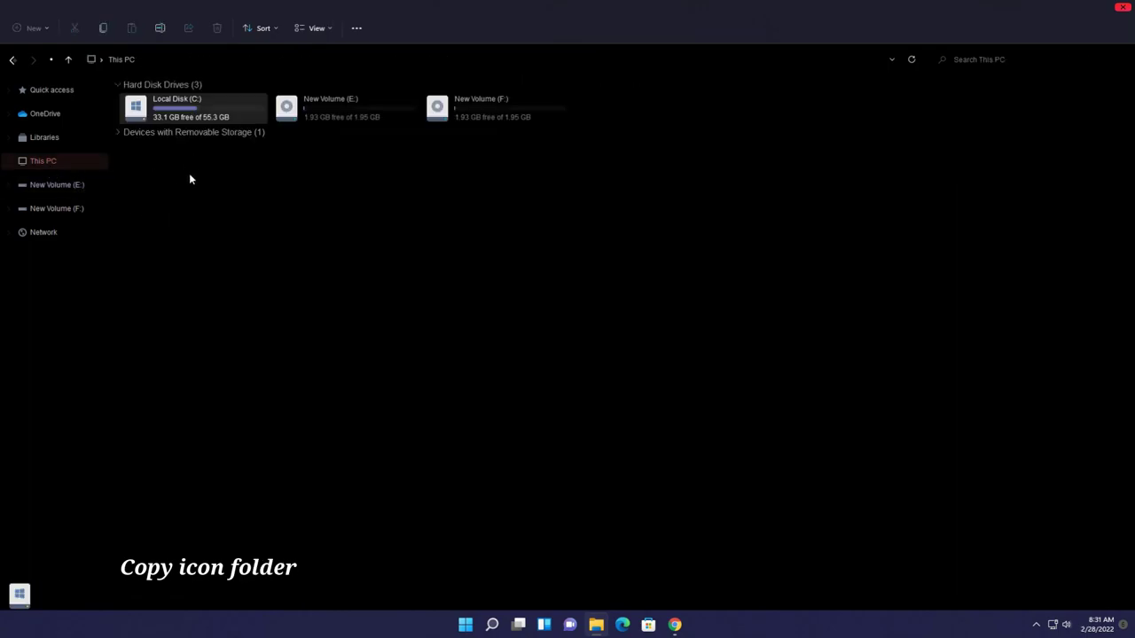
double_click(196, 111)
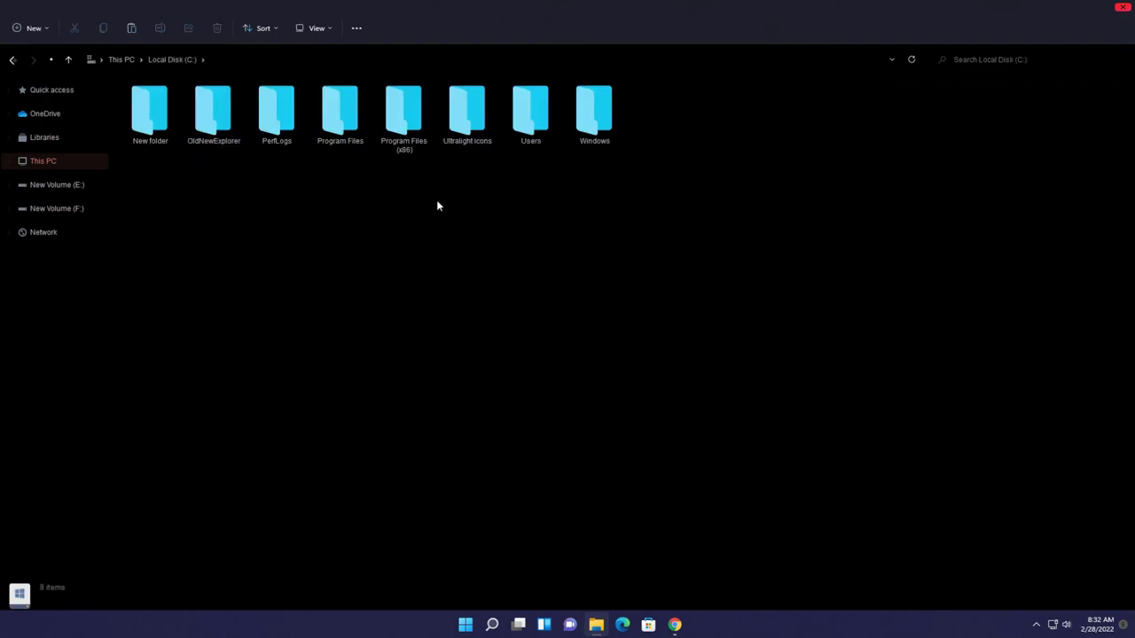
right_click(438, 202)
left_click(450, 212)
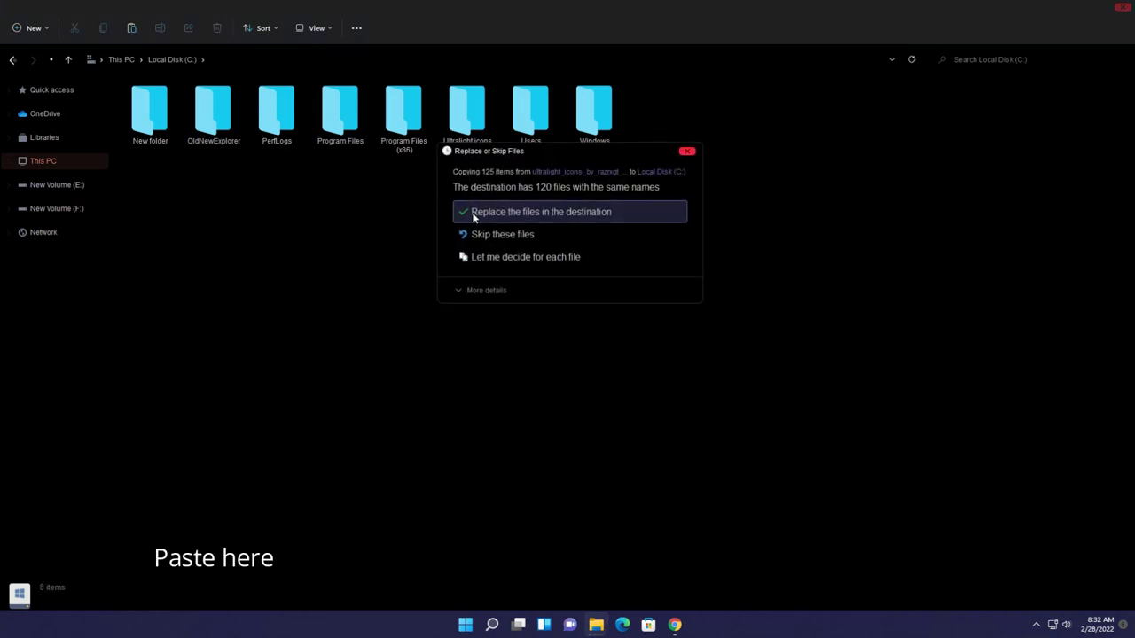
left_click(475, 215)
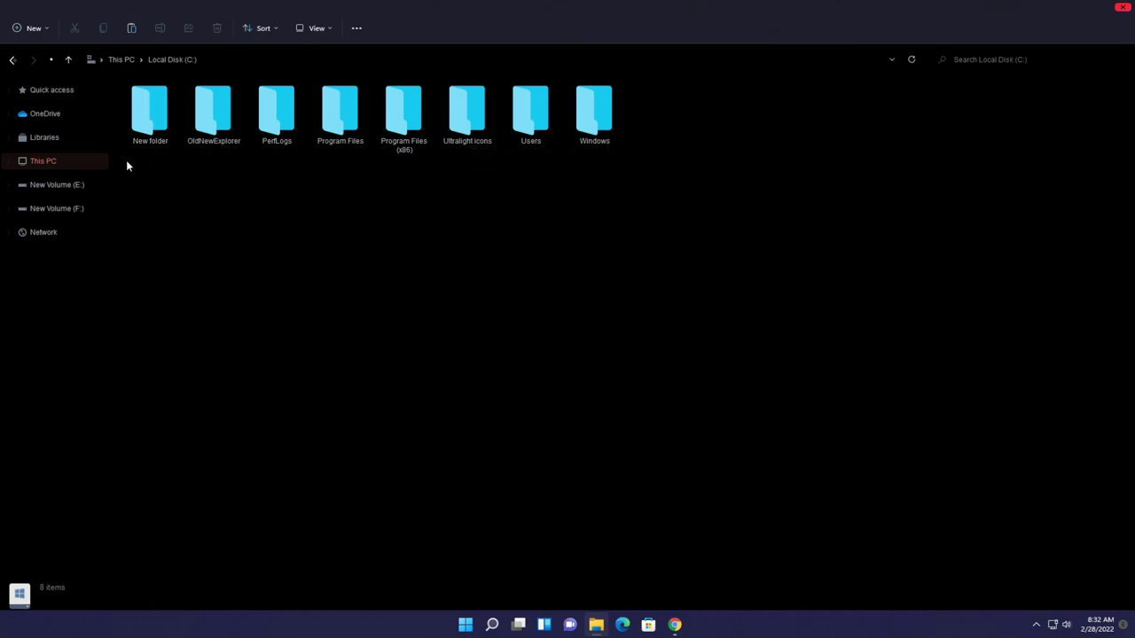
Extract the wsbackup archive in Downloads to a wsbackup folder, and close File Explorer and Chrome.
left_click(54, 96)
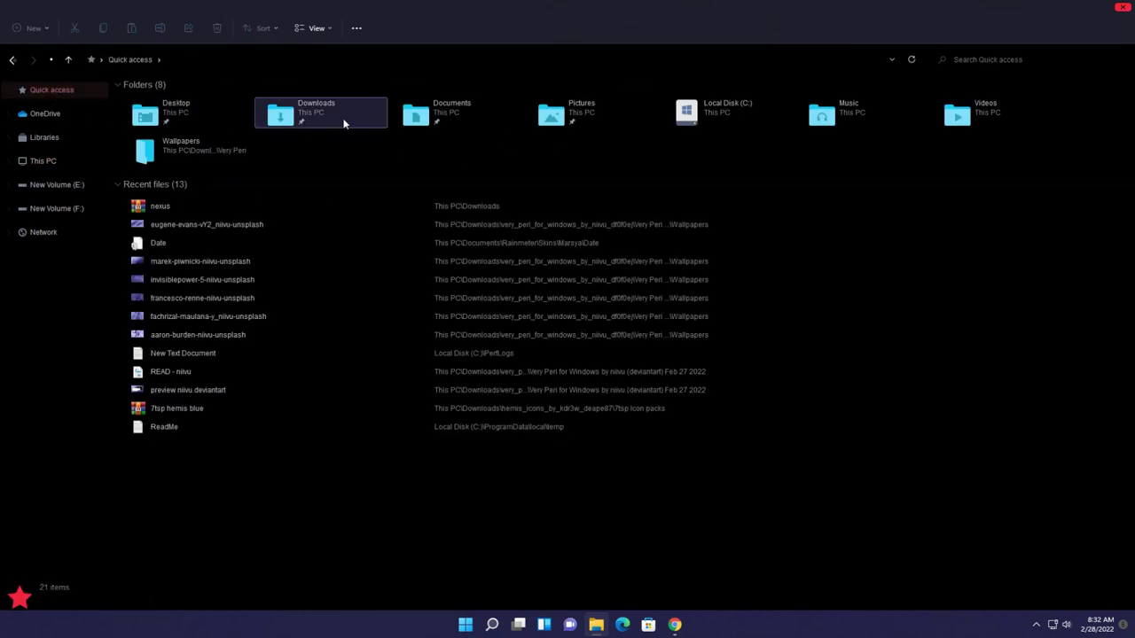
left_click(345, 122)
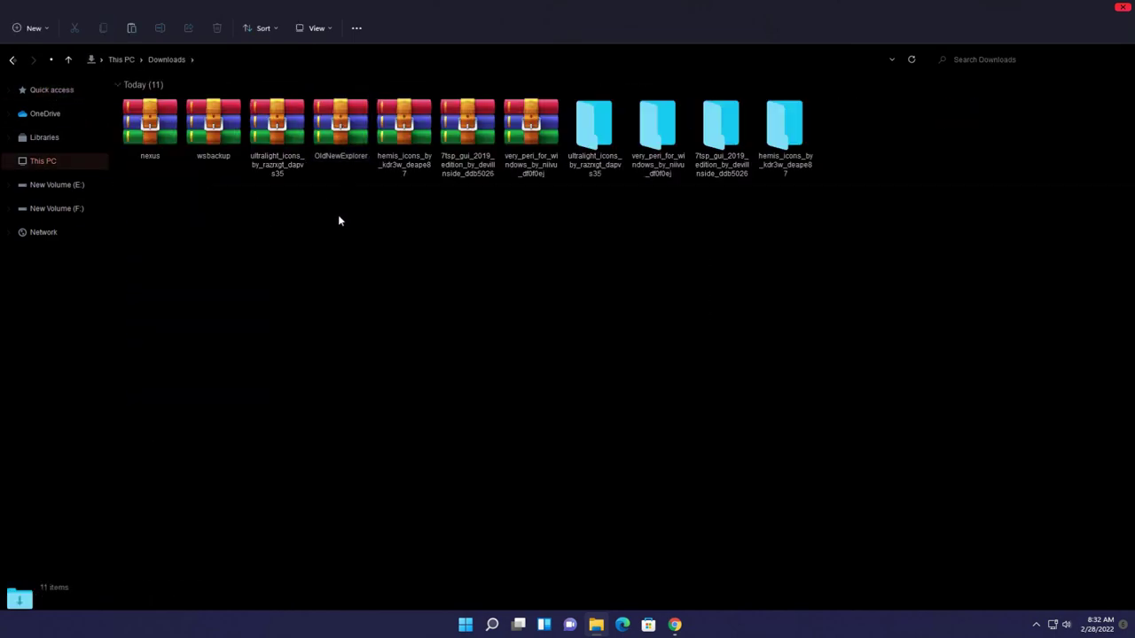
right_click(211, 131)
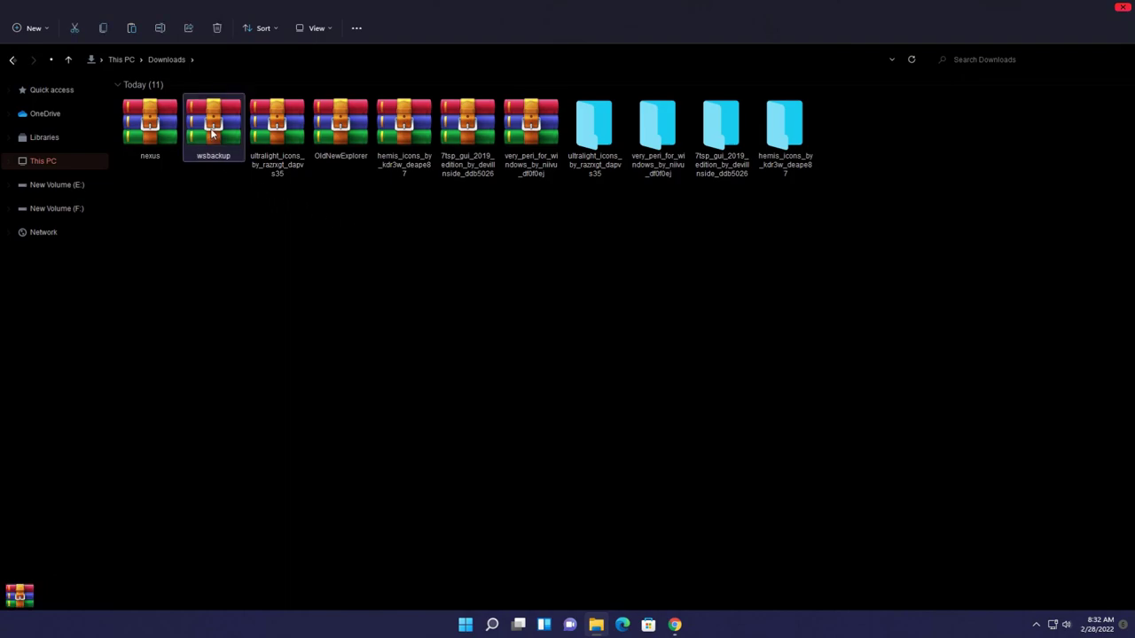
mouse_move(276, 270)
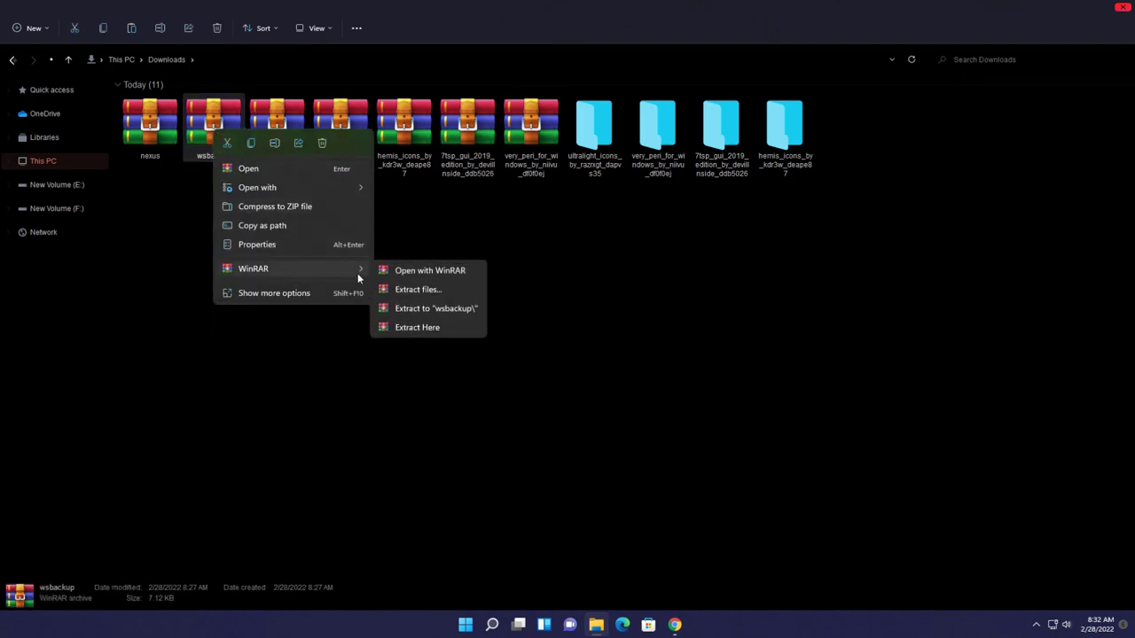
left_click(423, 292)
left_click(621, 446)
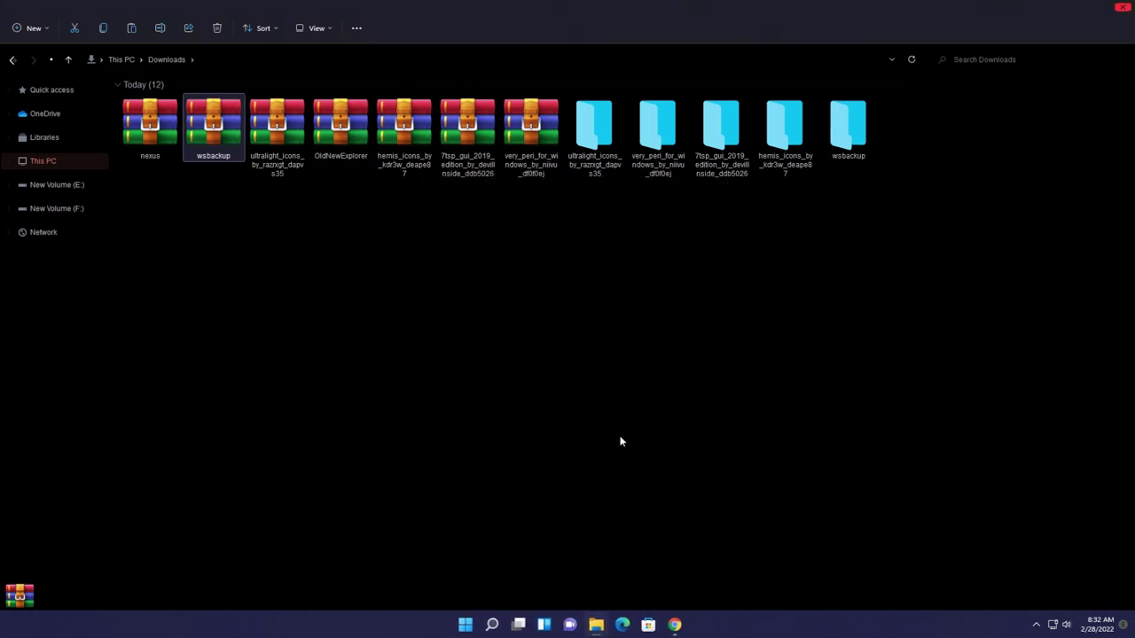
left_click(848, 145)
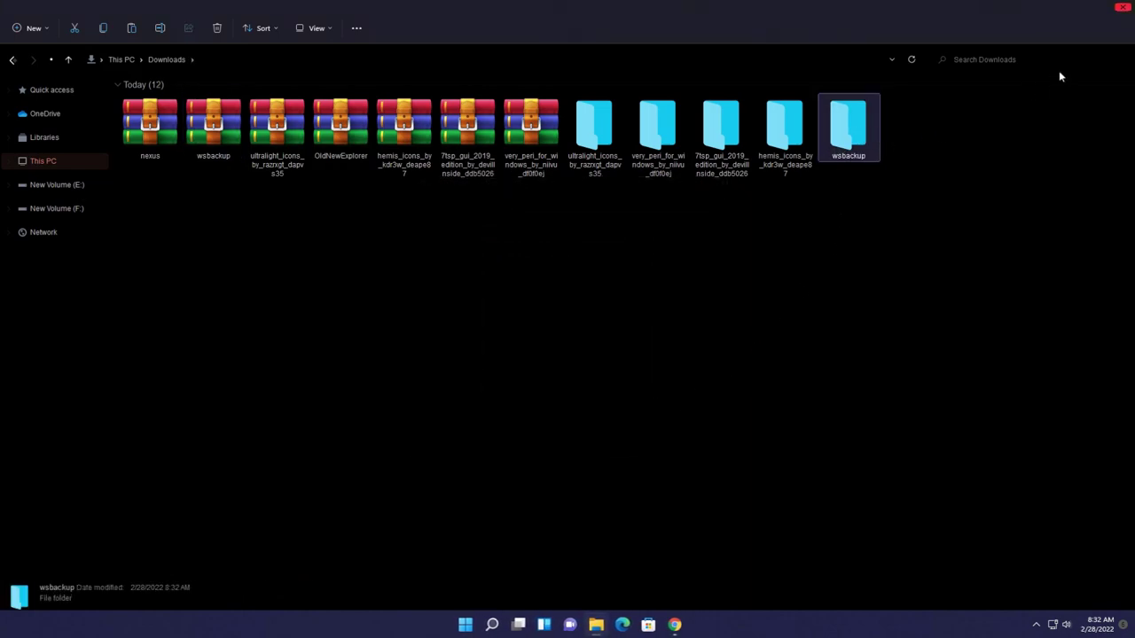
left_click(1114, 16)
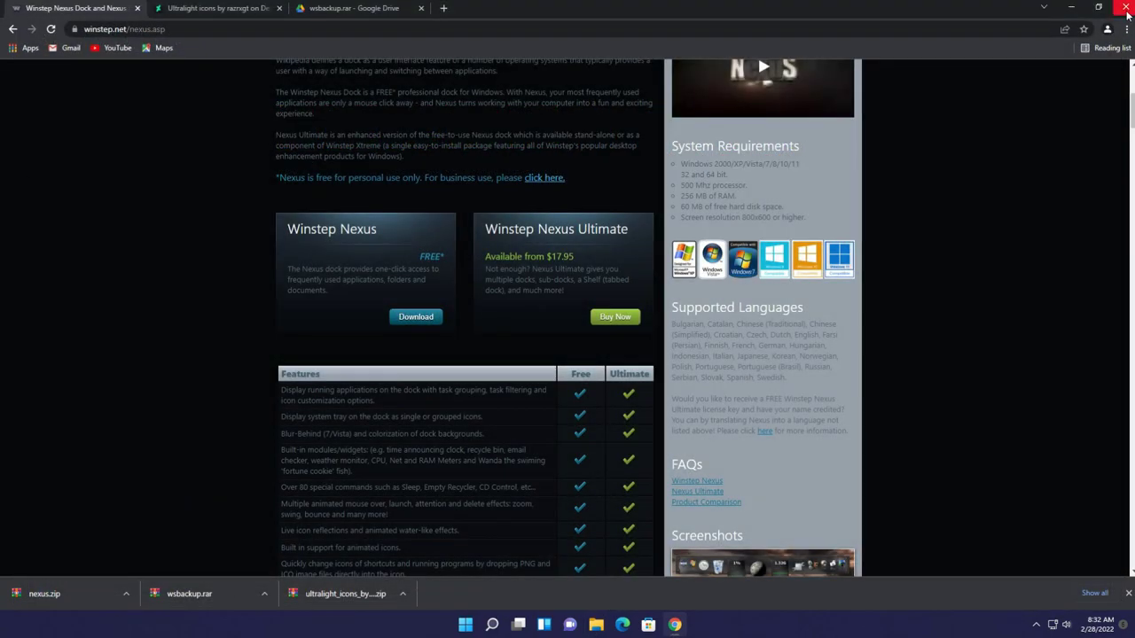
left_click(1125, 9)
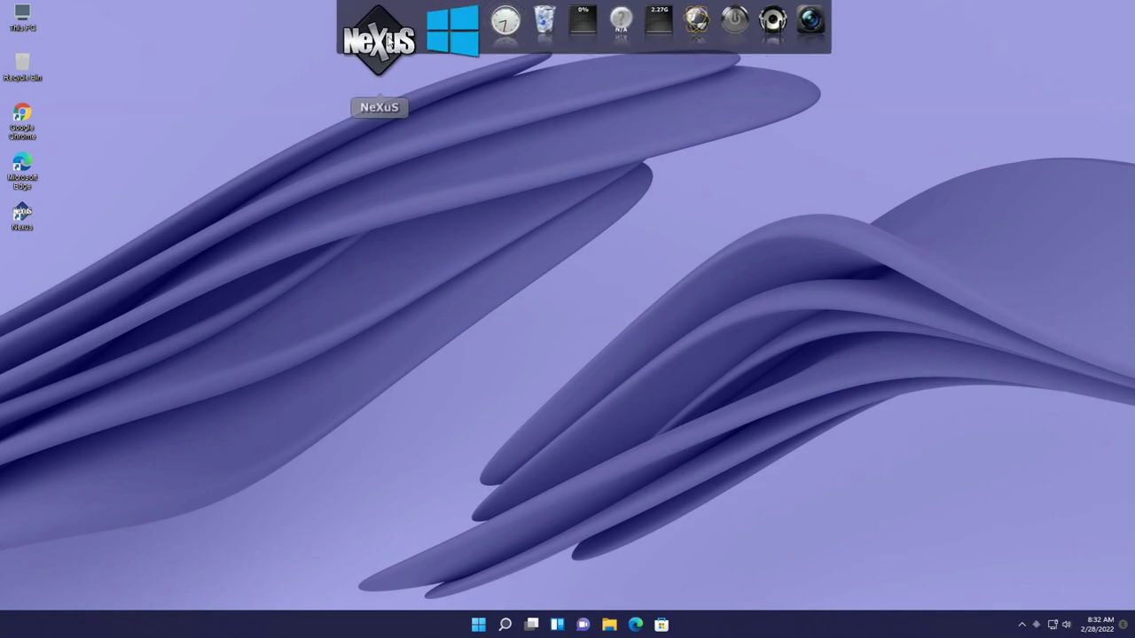
Restore the Nexus dock settings from wsbackup.wbk in the Downloads wsbackup folder, and apply the preferences.
left_click(380, 51)
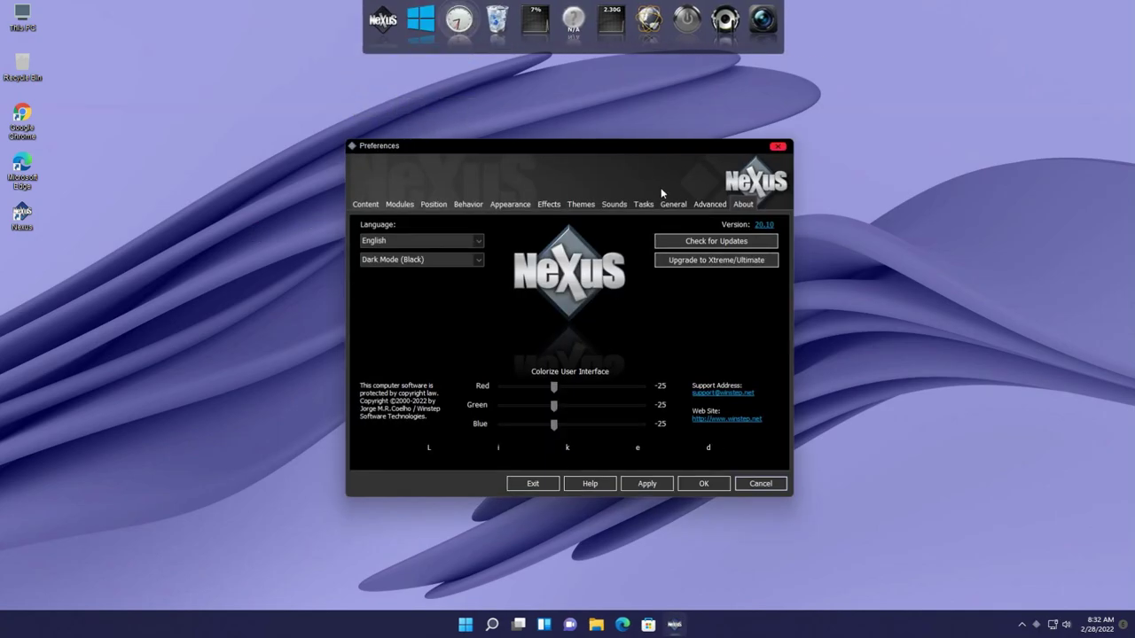
left_click(710, 204)
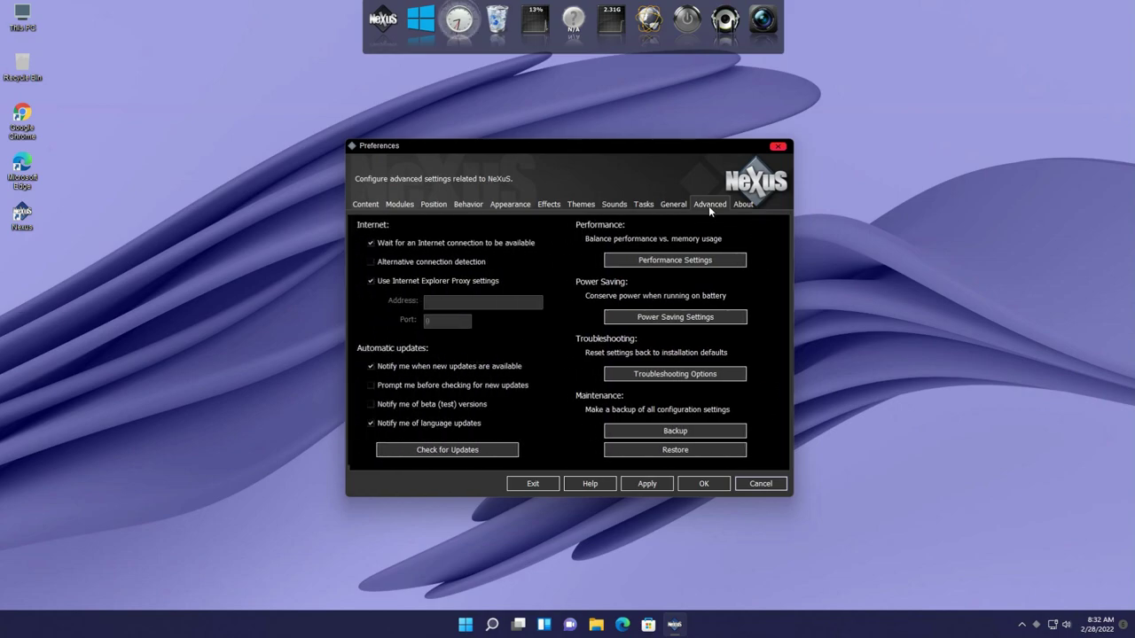
left_click(678, 450)
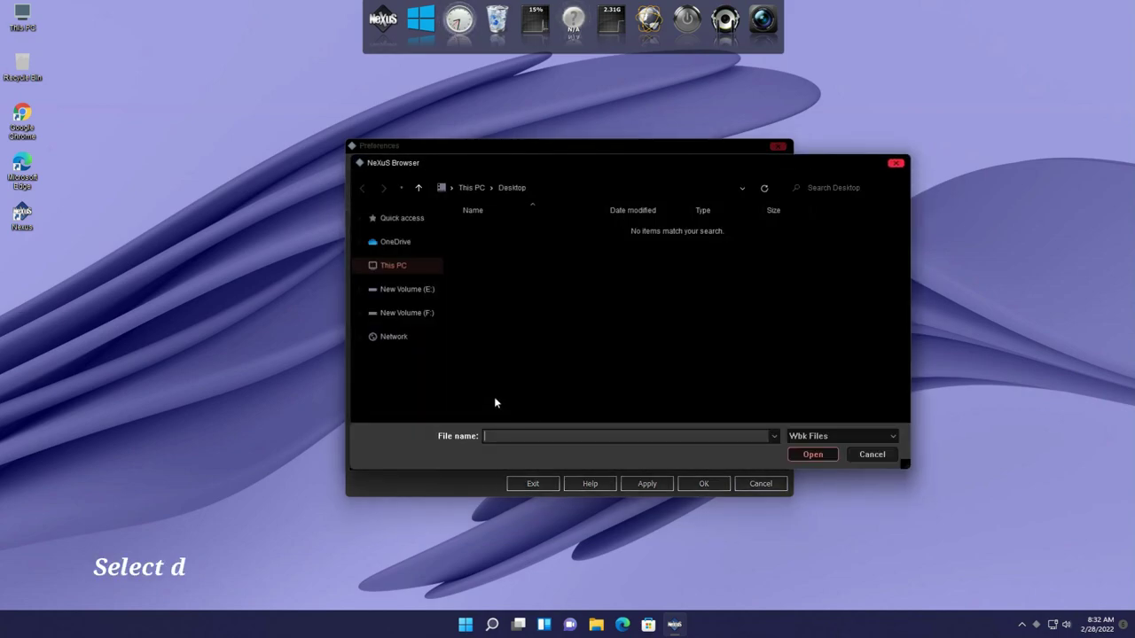
left_click(362, 217)
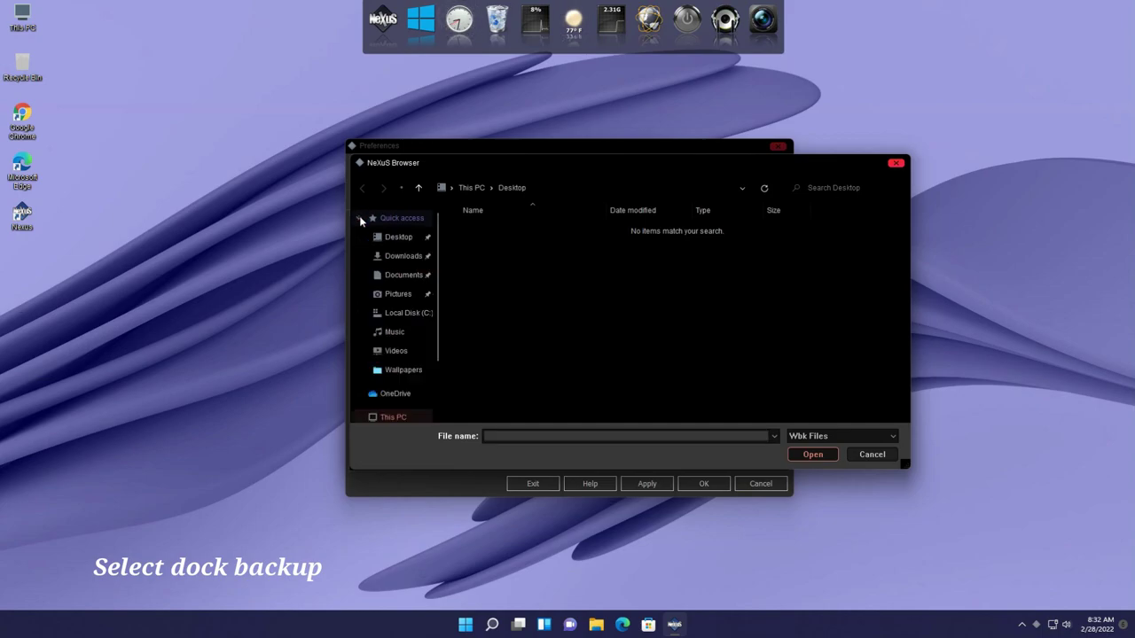
left_click(401, 256)
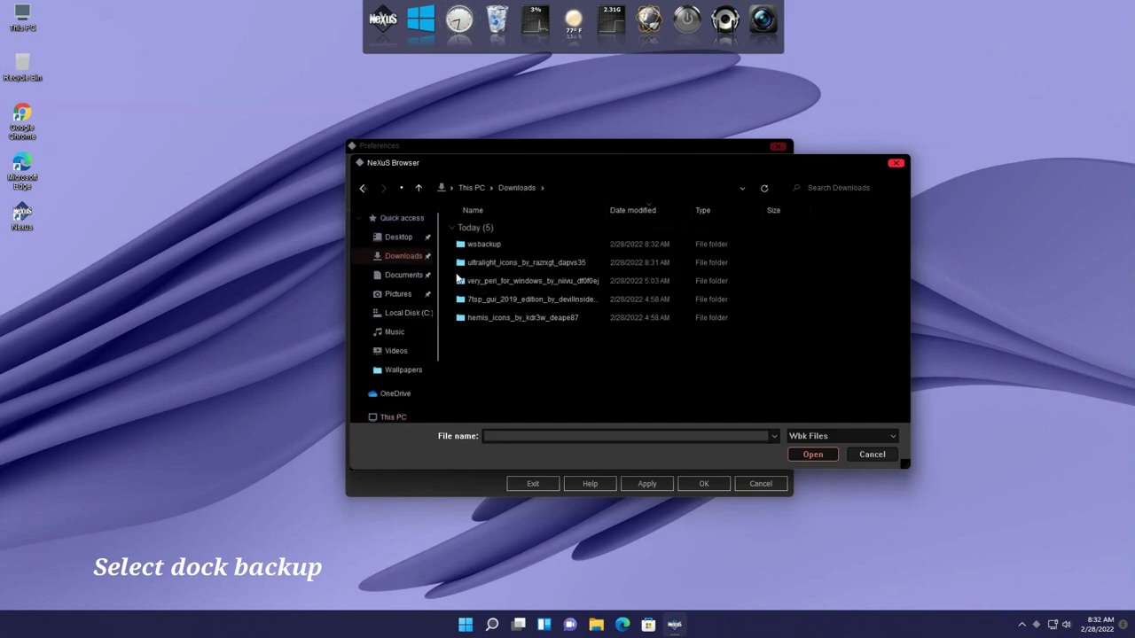
double_click(494, 245)
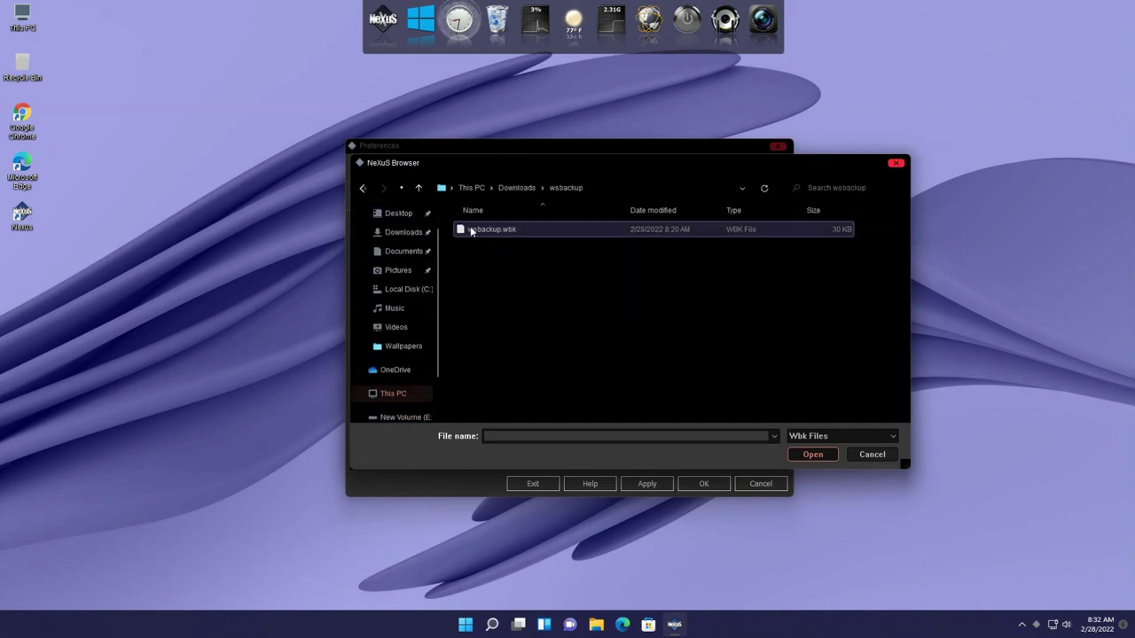
double_click(499, 230)
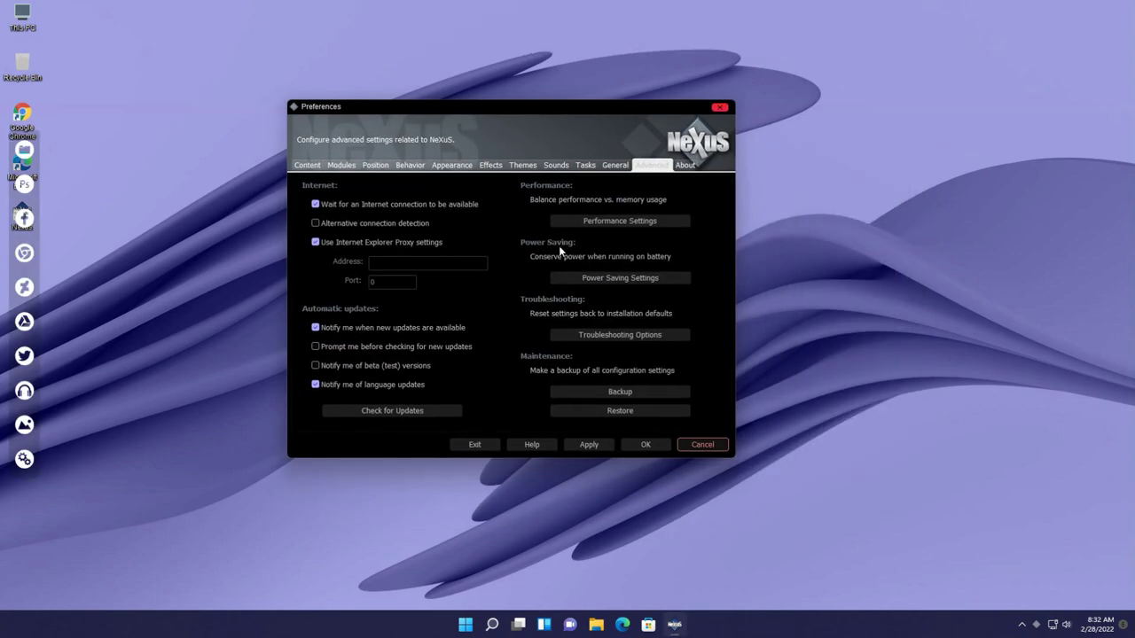
left_click(573, 441)
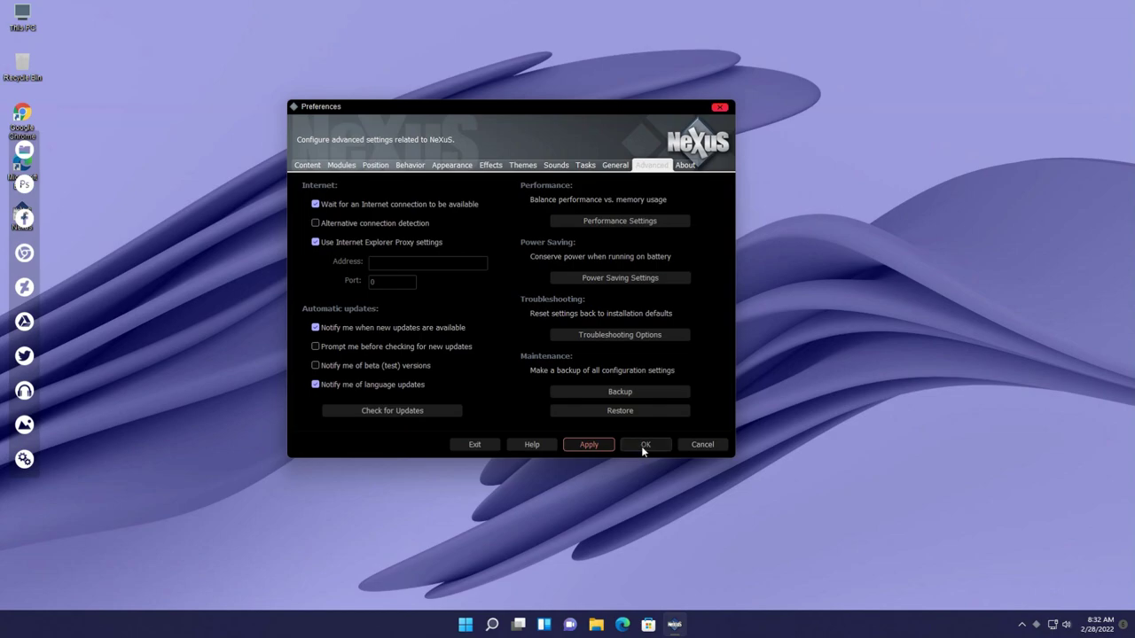
left_click(644, 448)
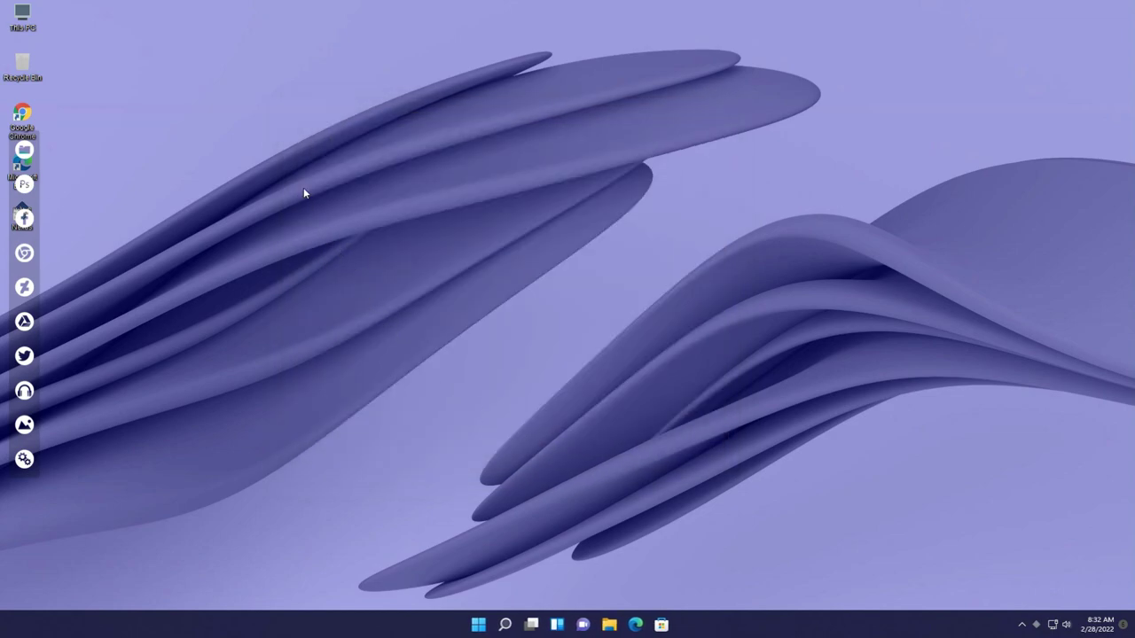
Hide the desktop icons so they do not overlap the dock.
right_click(305, 189)
mouse_move(410, 237)
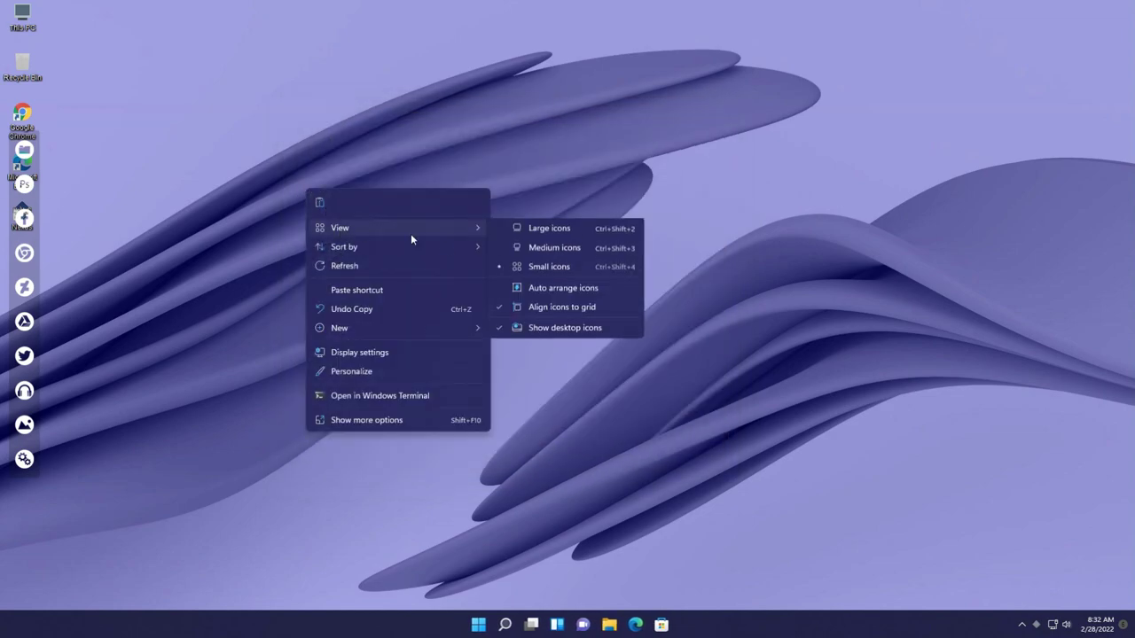
left_click(553, 332)
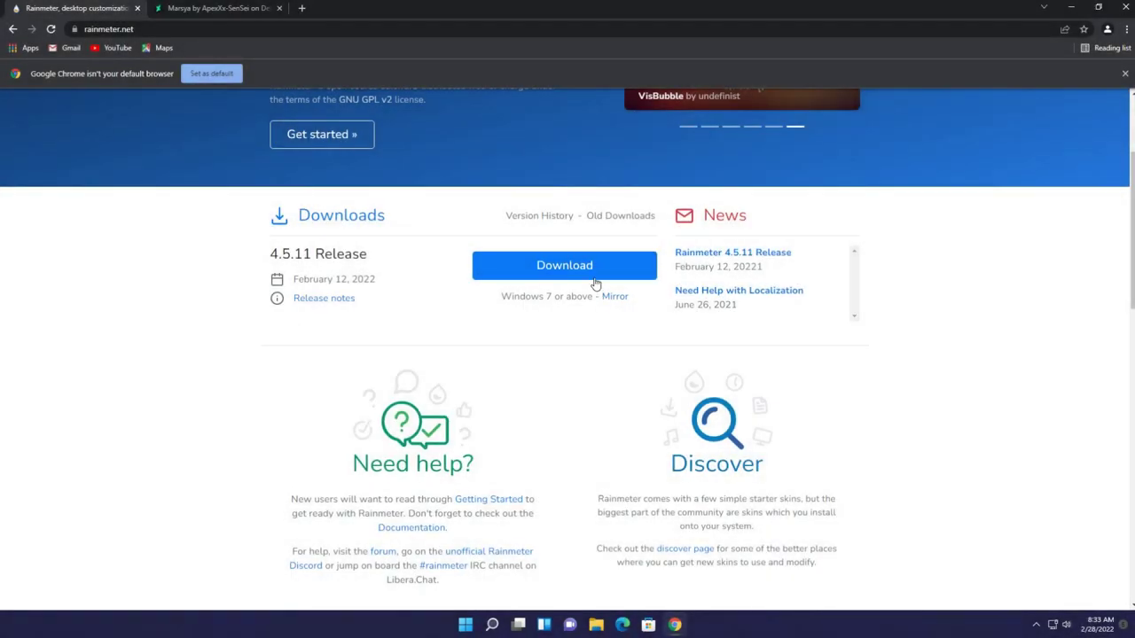
Download Rainmeter 4.5.11 and install it as a standard installation in English, and unload the illustro Welcome skin.
left_click(594, 284)
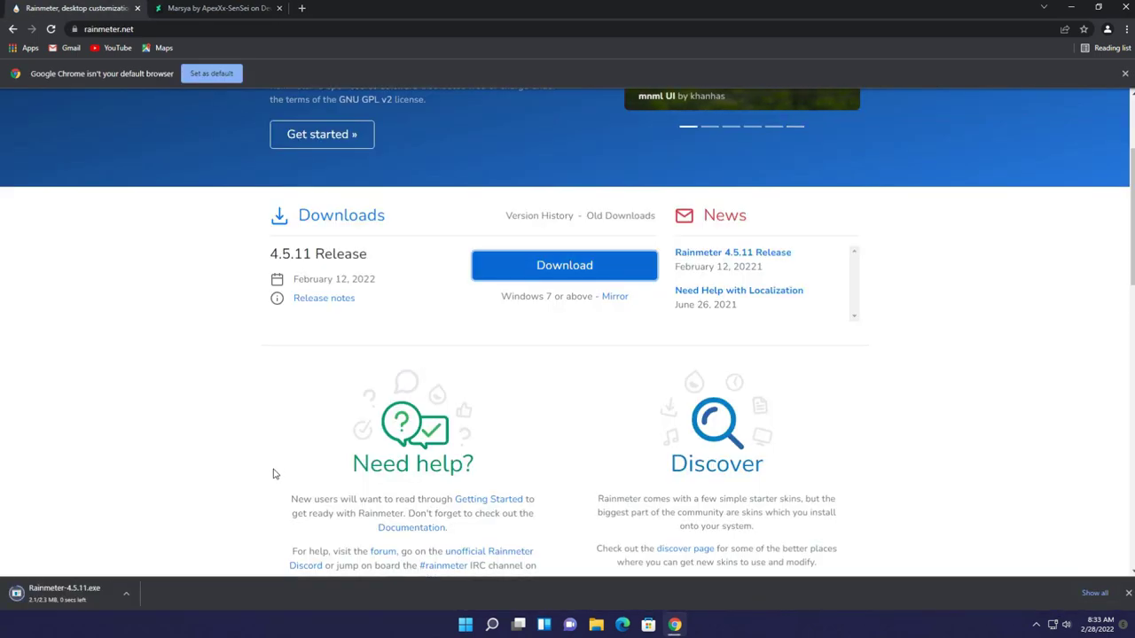
left_click(84, 595)
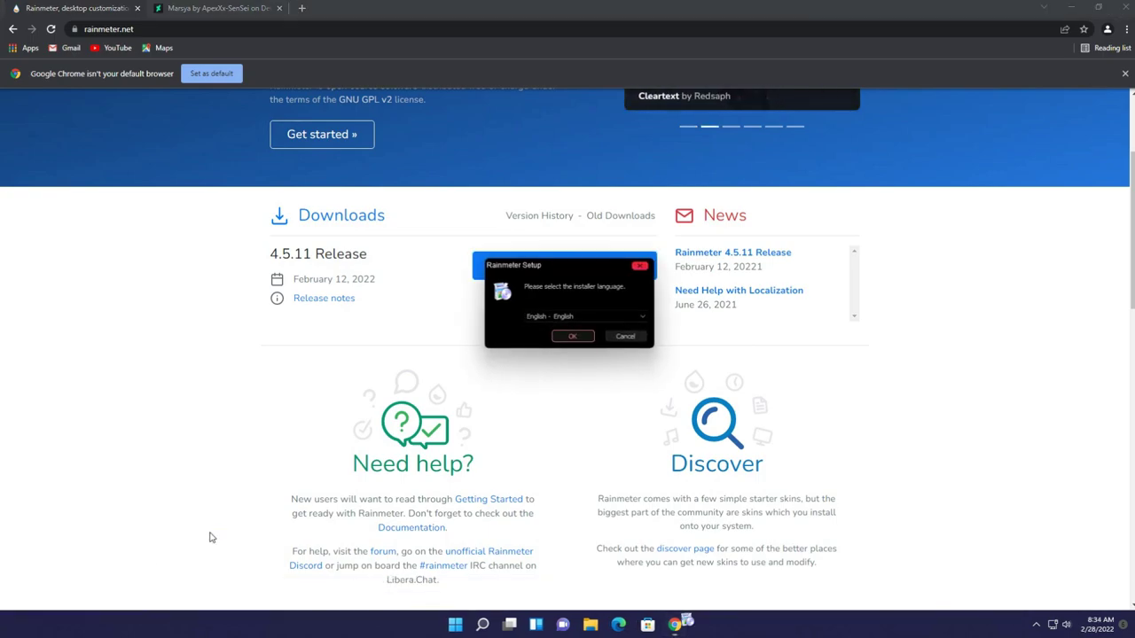
left_click(570, 336)
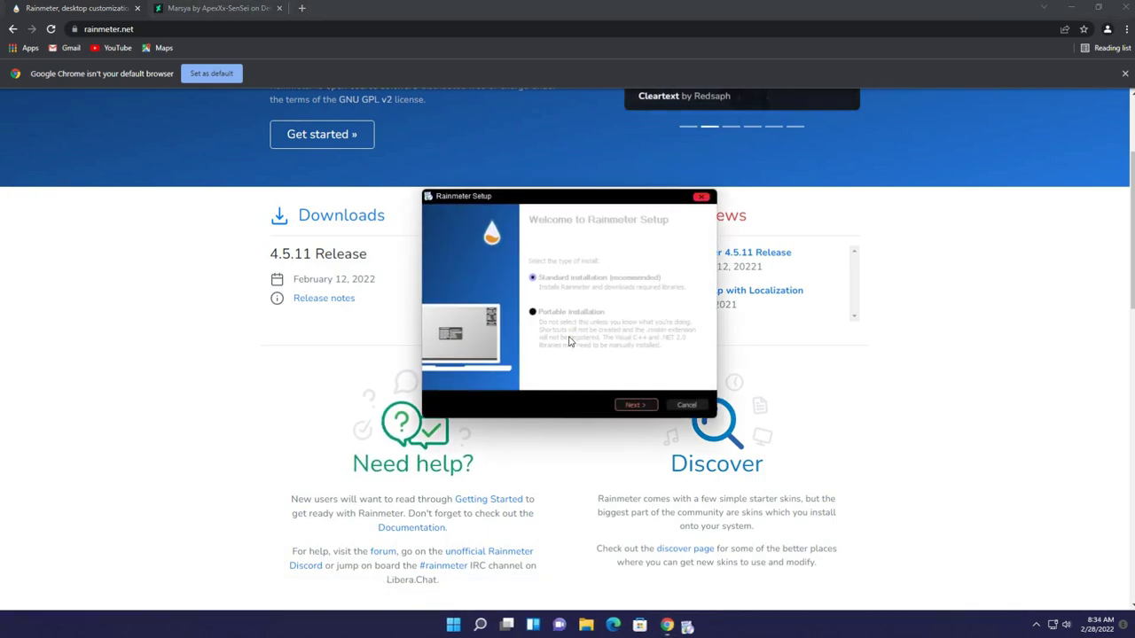
left_click(626, 407)
left_click(627, 406)
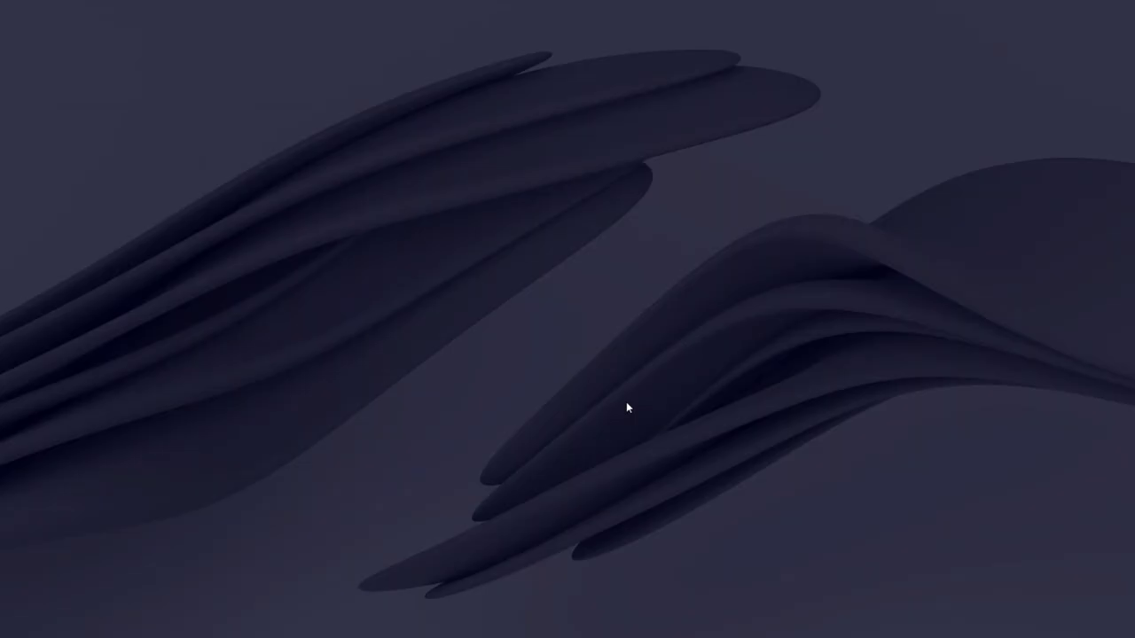
left_click(529, 412)
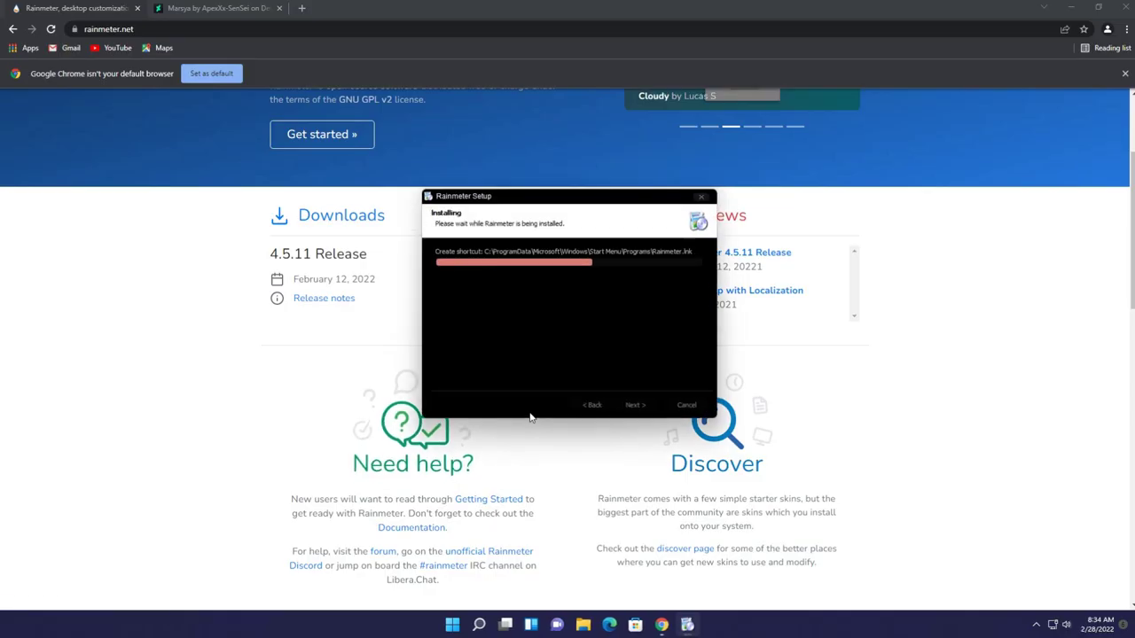
left_click(635, 405)
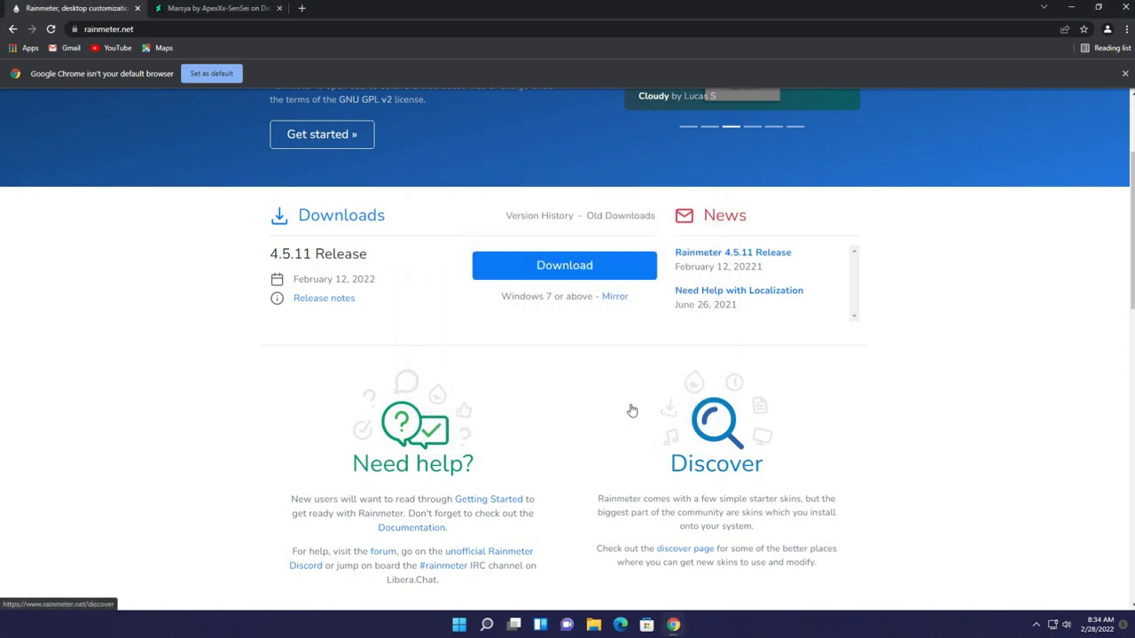
right_click(644, 349)
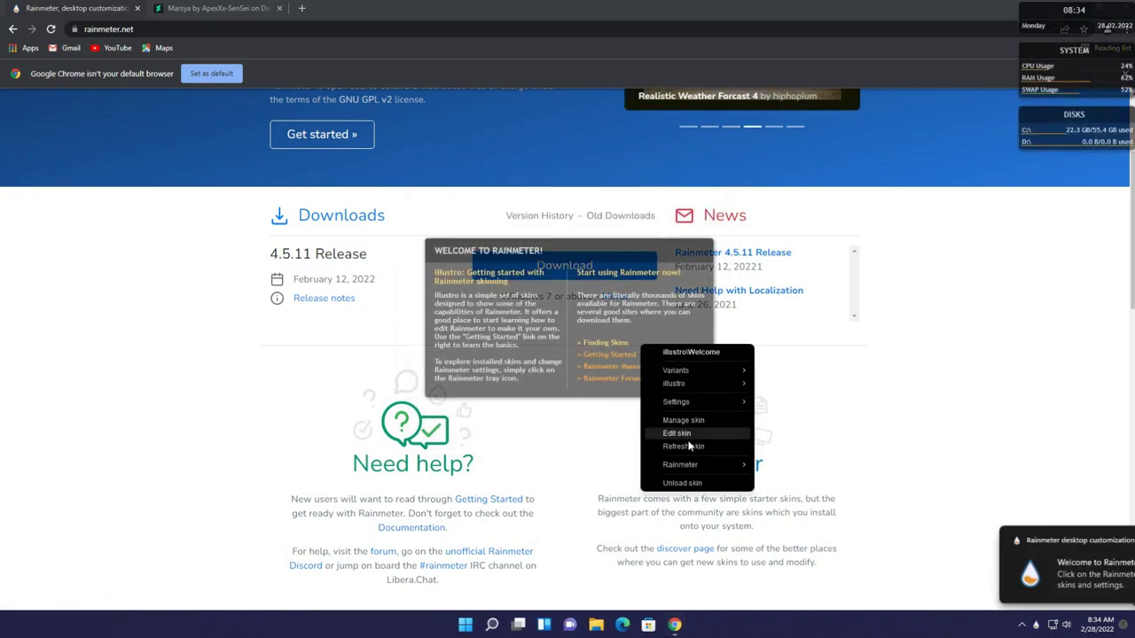
left_click(684, 482)
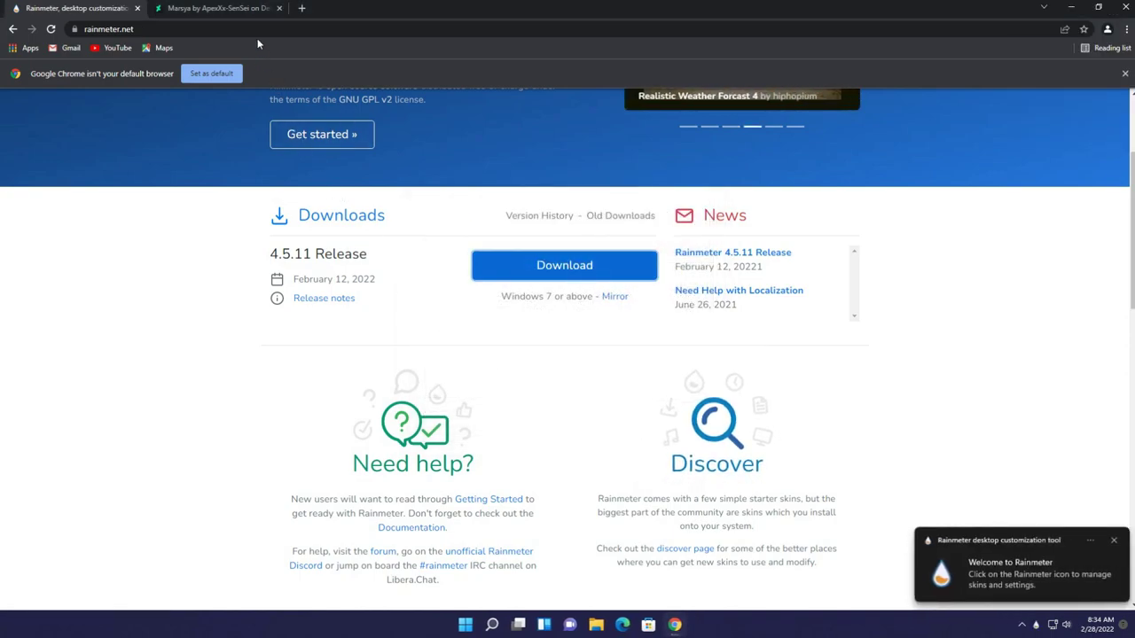
Download the Marsya skin from its DeviantArt page, install it with the included layout applied, and close Chrome.
left_click(247, 11)
scroll(283, 276, "down", 3)
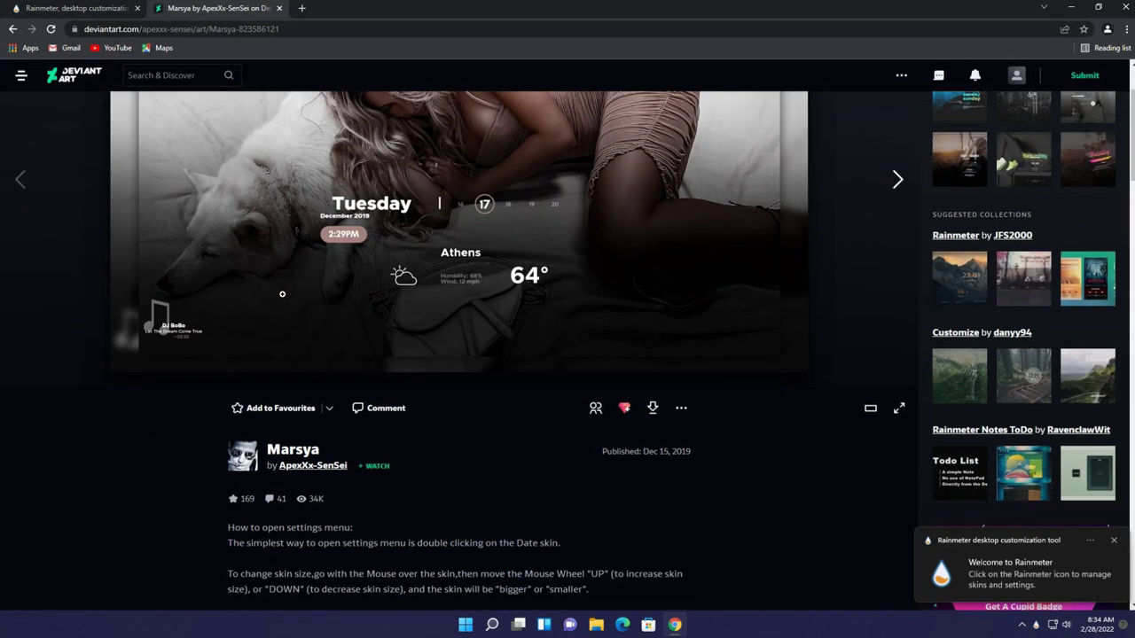
left_click(658, 300)
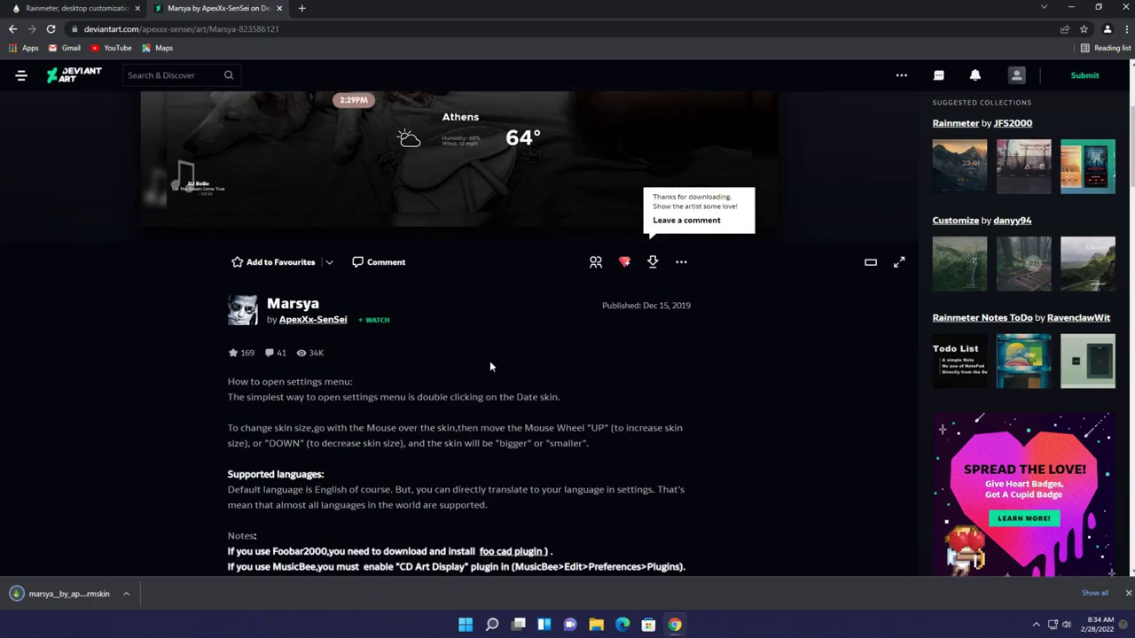
left_click(64, 593)
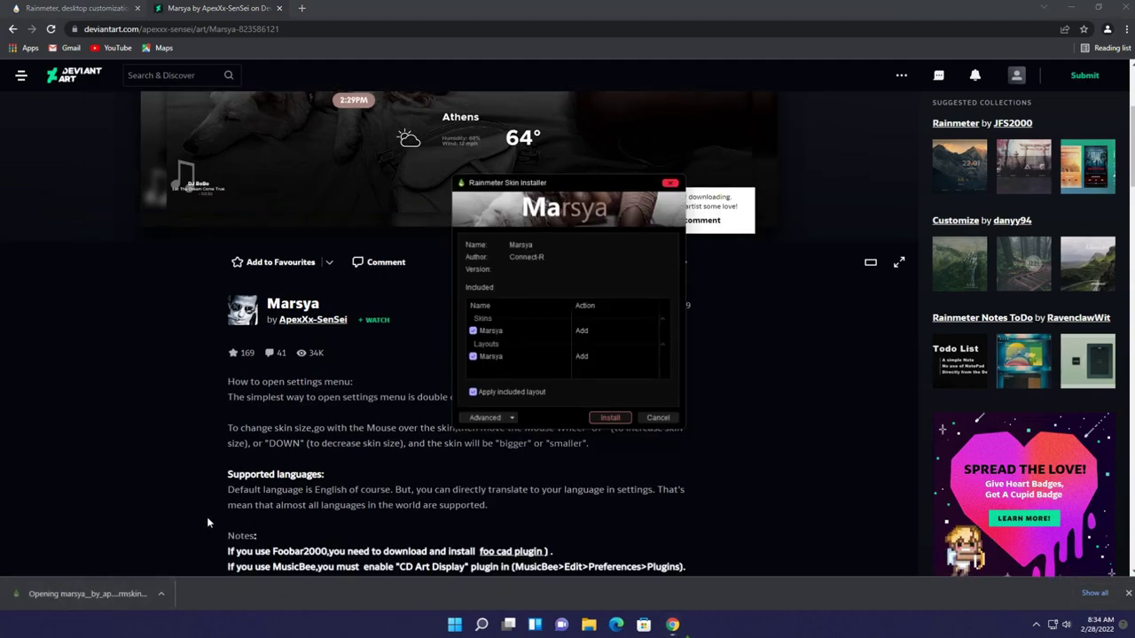
left_click(594, 420)
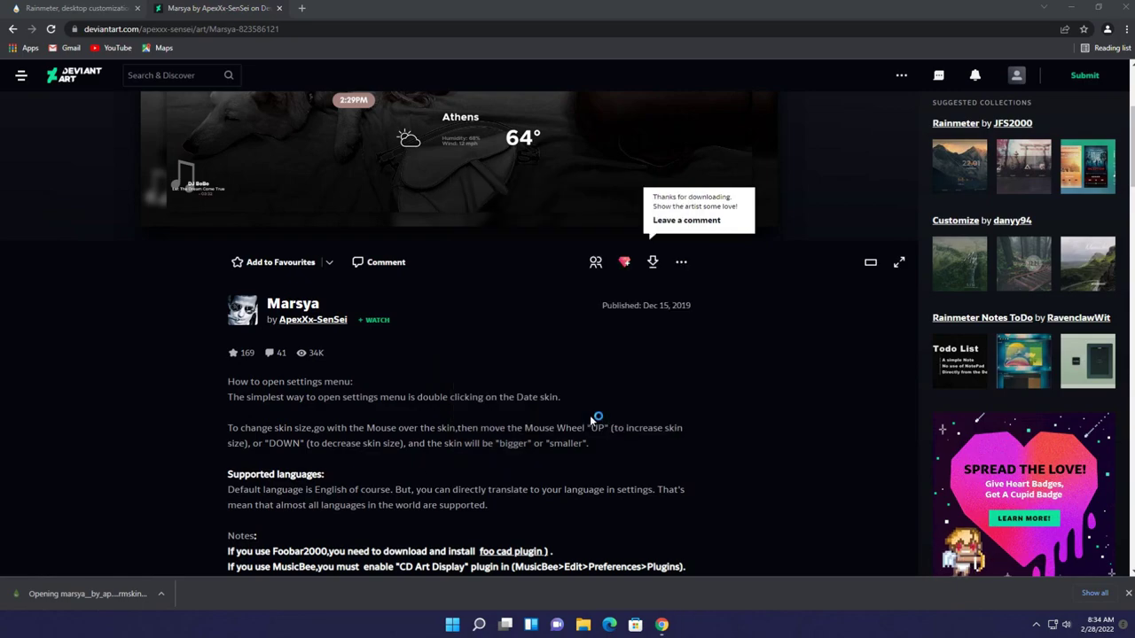
left_click(1126, 8)
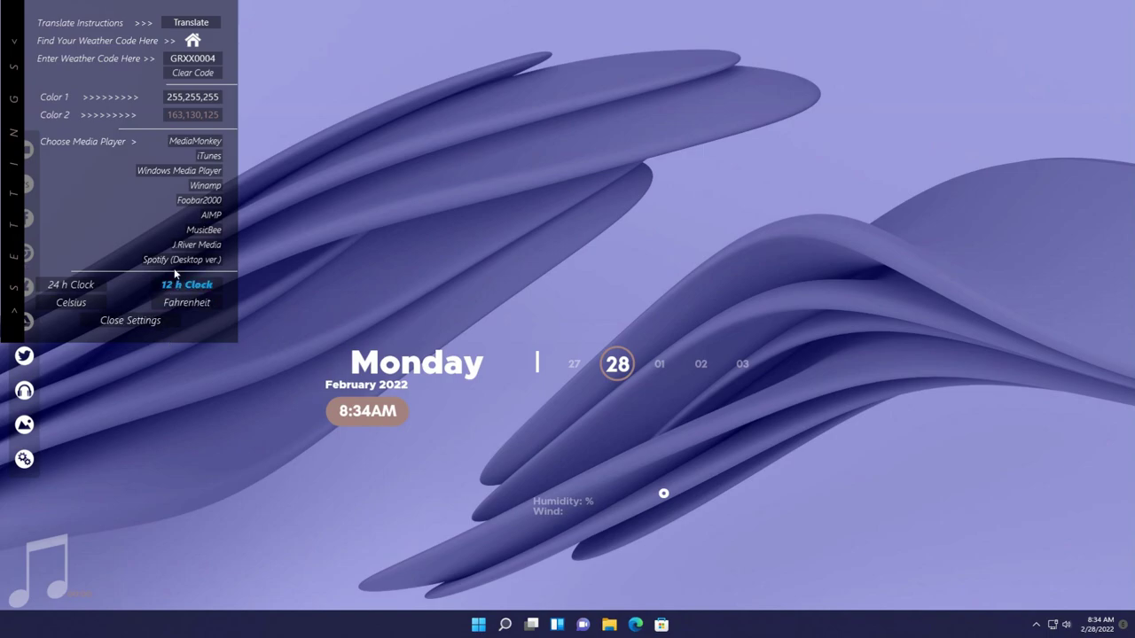
Set Color 2 of the Marsya skin to 56,56,56 and close the skin's settings.
left_click(470, 286)
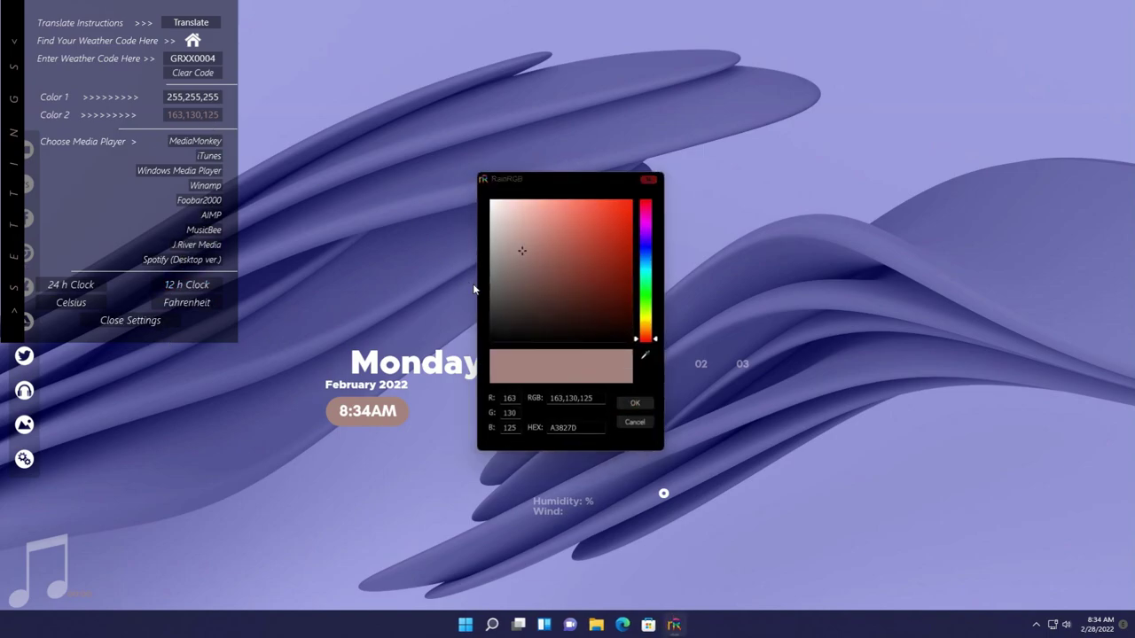
mouse_move(529, 294)
left_mouse_down()
mouse_move(482, 283)
mouse_move(449, 311)
left_mouse_up()
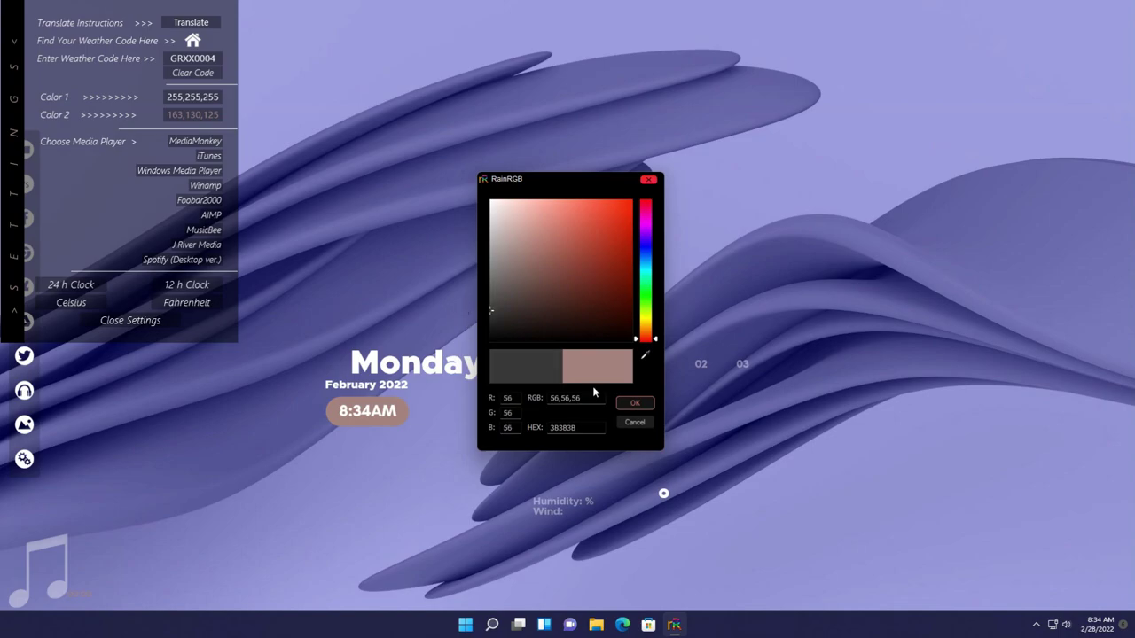
left_click(634, 402)
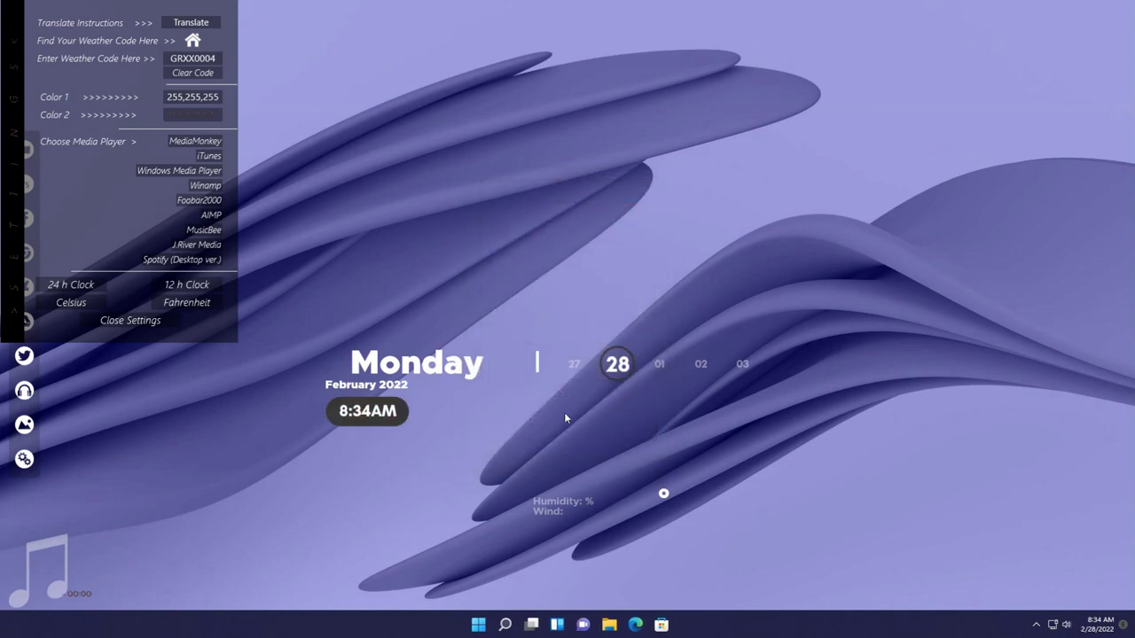
left_click(130, 322)
Unload the Marsya music player and weather skins from the desktop.
right_click(49, 570)
left_click(73, 557)
right_click(526, 503)
left_click(553, 491)
Move the clock to the desktop's upper-right corner and the date to the lower-right area, adjusting the size of both.
left_click_drag(446, 381, 499, 342)
left_click_drag(392, 416, 1094, 71)
scroll(1073, 76, "up", 5)
scroll(1051, 86, "down", 4)
left_click_drag(1066, 92, 1071, 73)
left_click_drag(518, 334, 834, 527)
scroll(830, 524, "up", 3)
Open the Date configuration file in Notepad from the Marsya Date skin's folder.
right_click(830, 526)
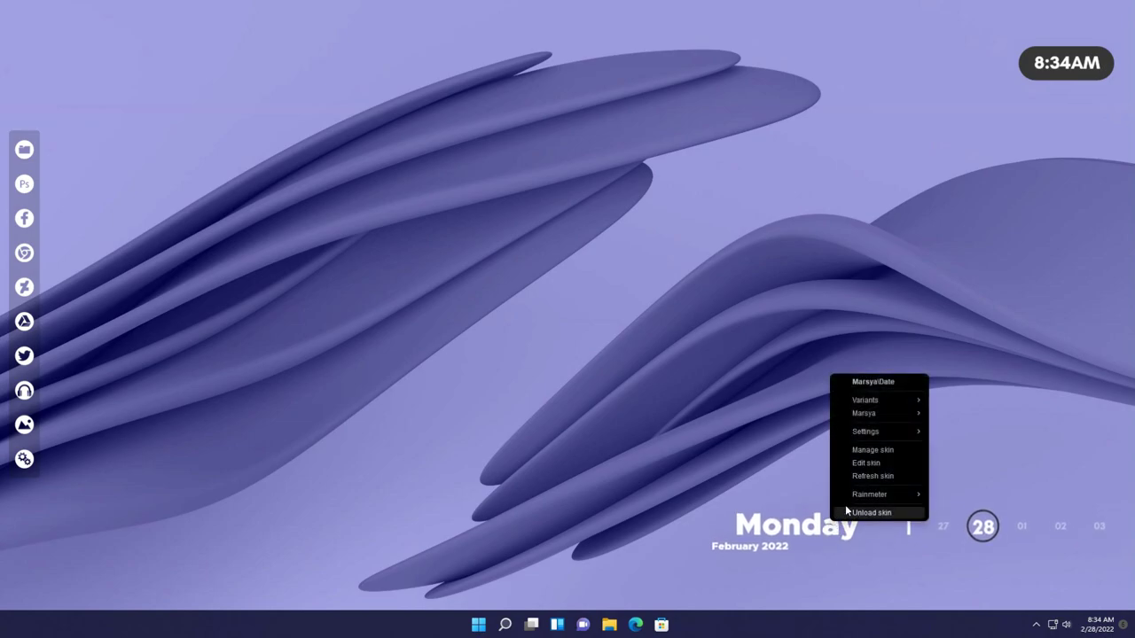
left_click(868, 381)
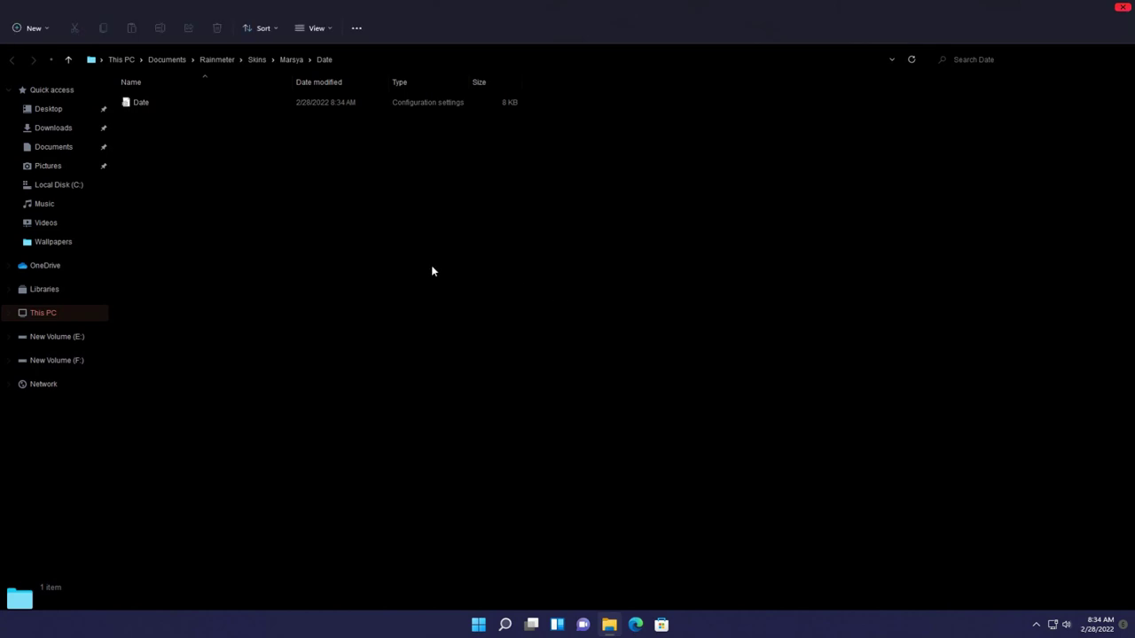
double_click(191, 106)
Delete the [MeterMonthAndYear] section from the Date file, save it, and close Notepad and File Explorer.
scroll(363, 282, "down", 20)
scroll(363, 286, "down", 20)
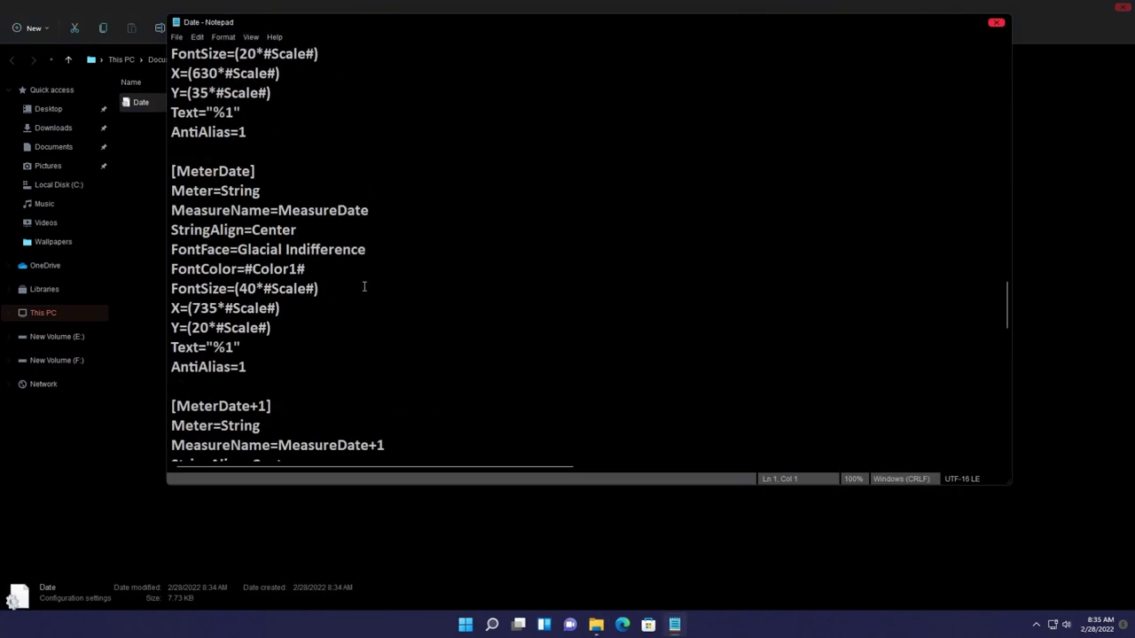
scroll(364, 287, "up", 3)
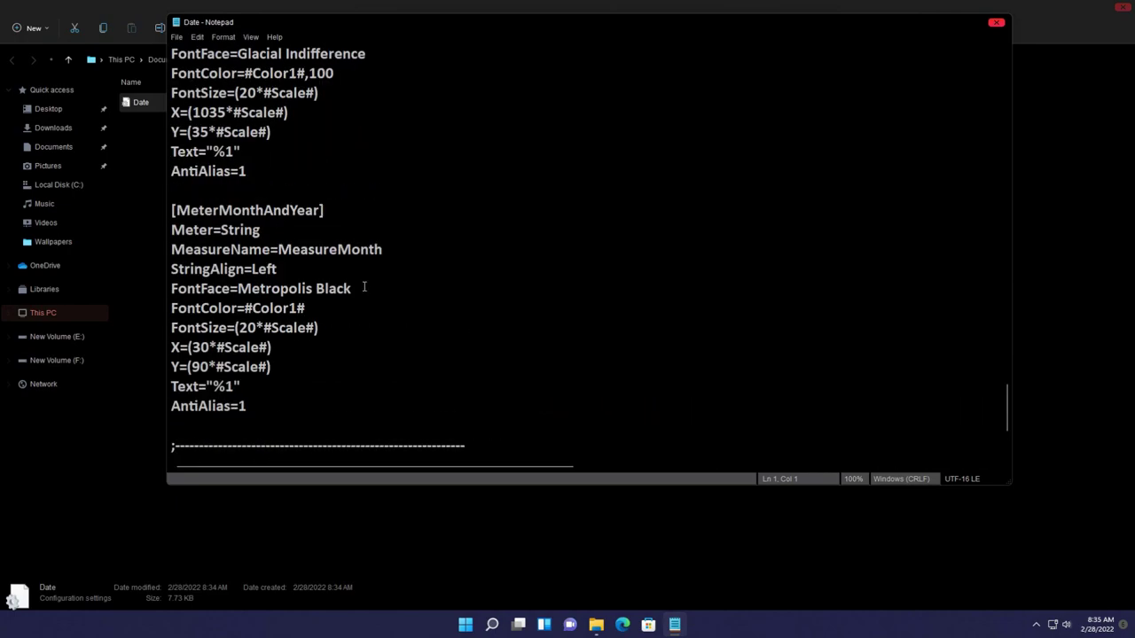
left_click_drag(285, 396, 146, 213)
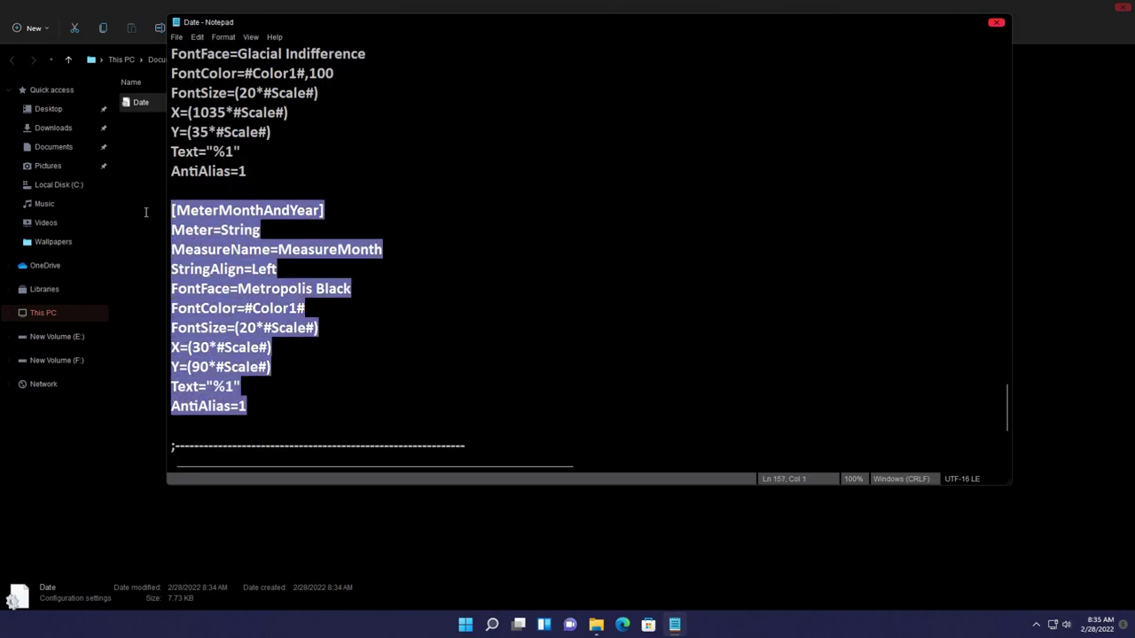
right_click(201, 230)
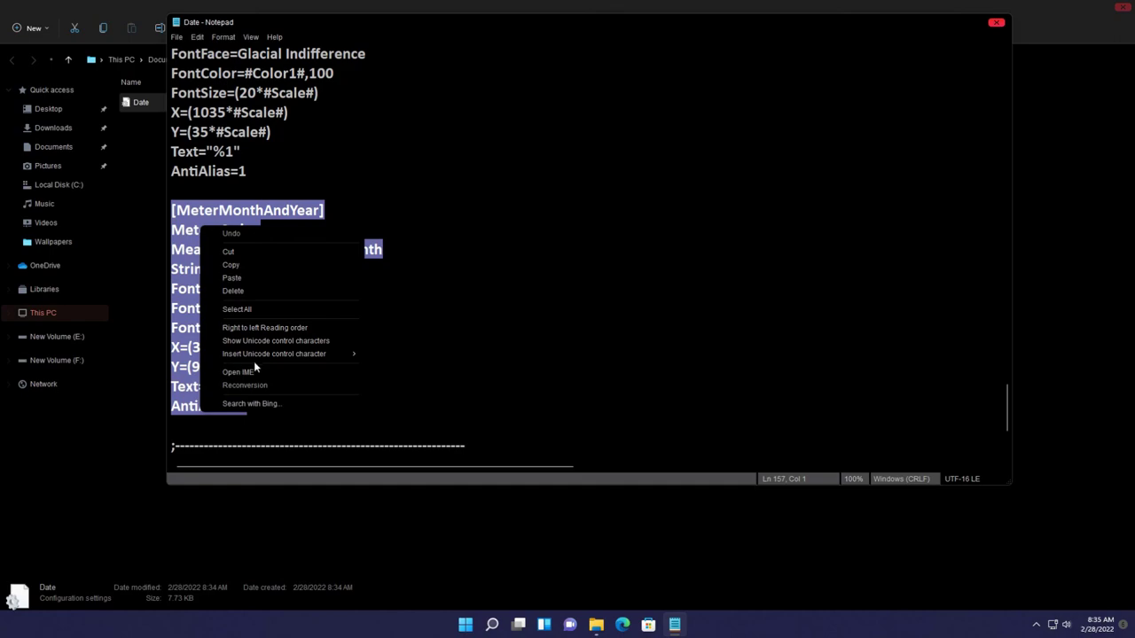
left_click(233, 291)
left_click(179, 38)
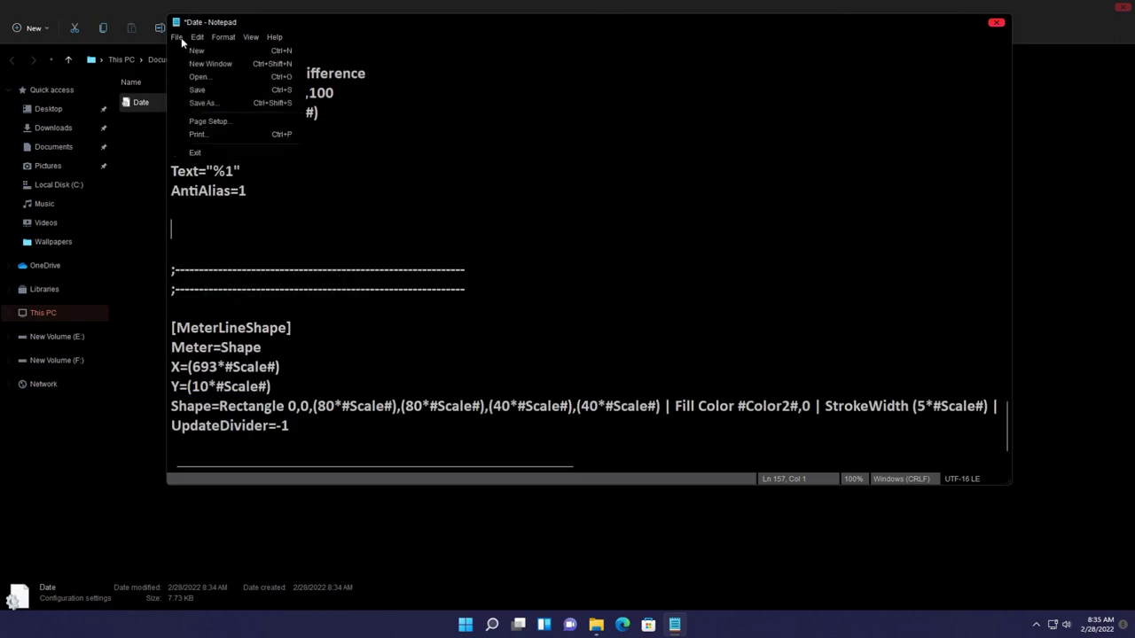
left_click(197, 92)
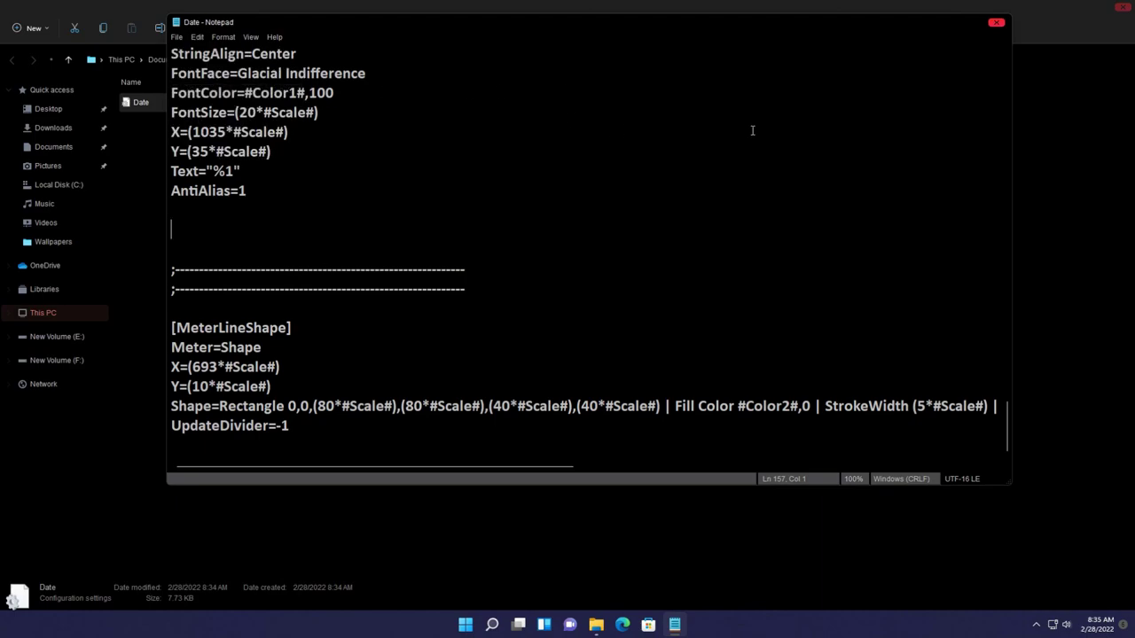
left_click(995, 25)
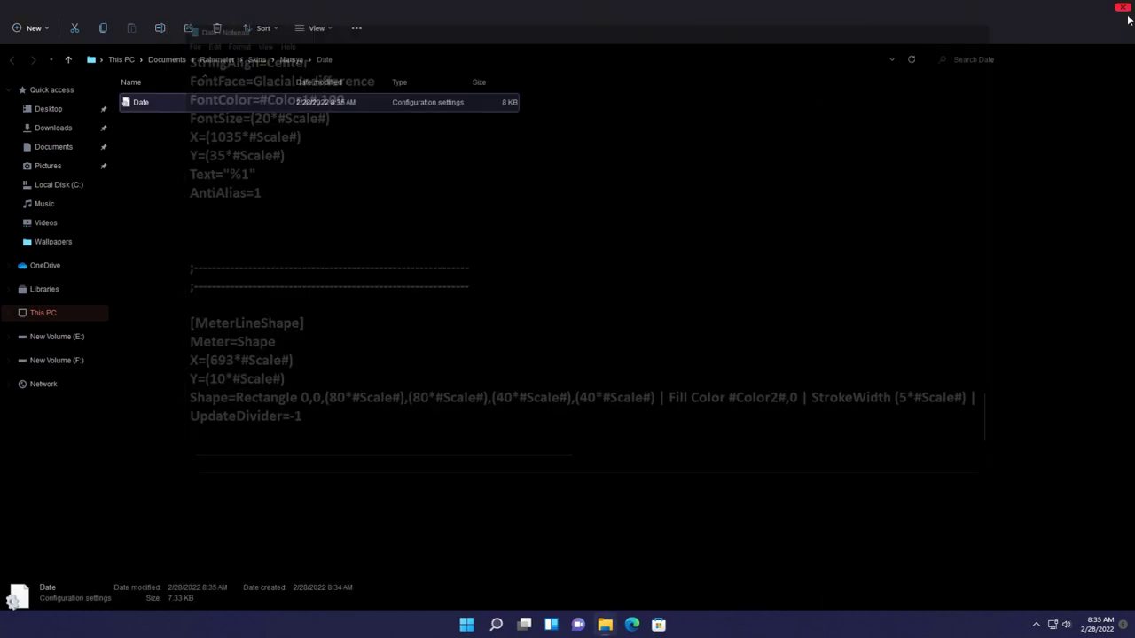
left_click(1120, 8)
Refresh the Date skin and move the clock to just above the date row.
right_click(800, 524)
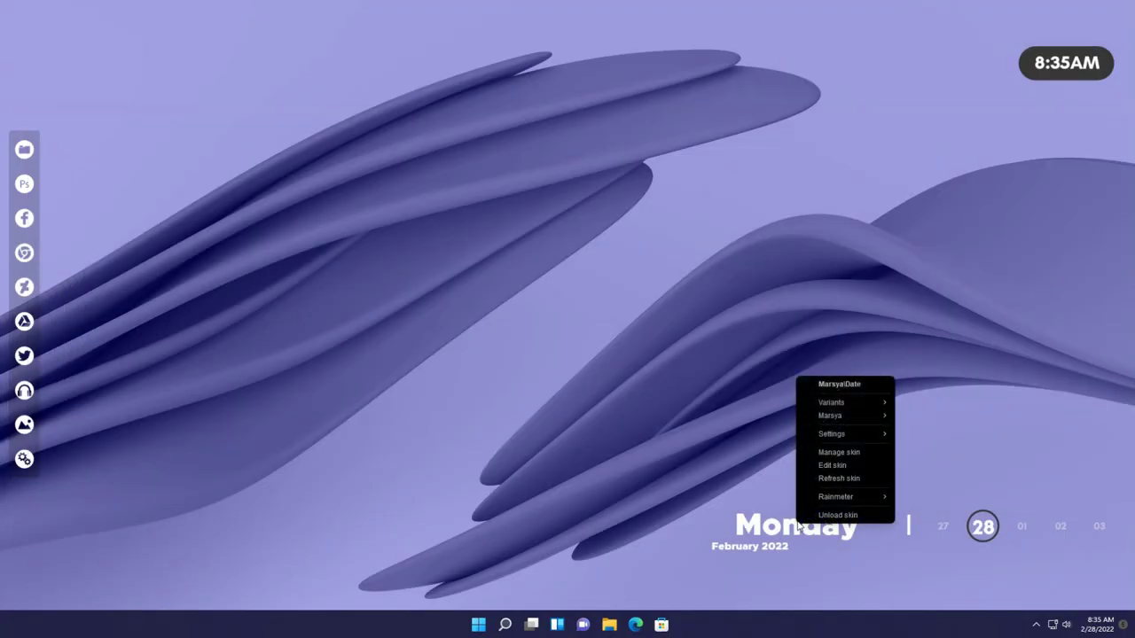
left_click(836, 481)
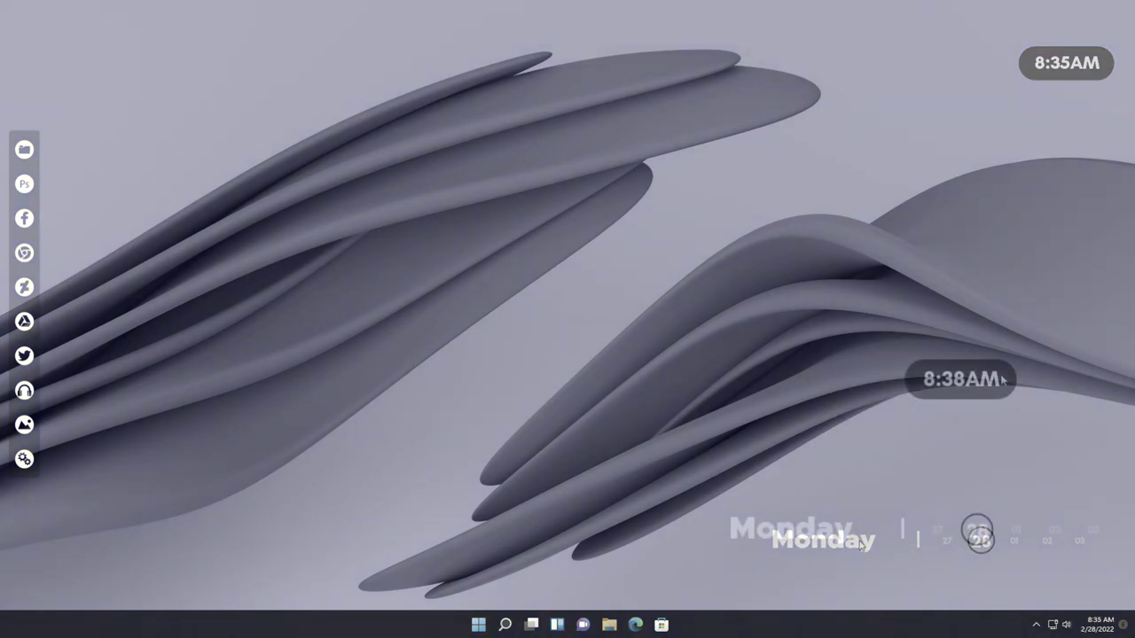
left_click_drag(835, 487, 931, 487)
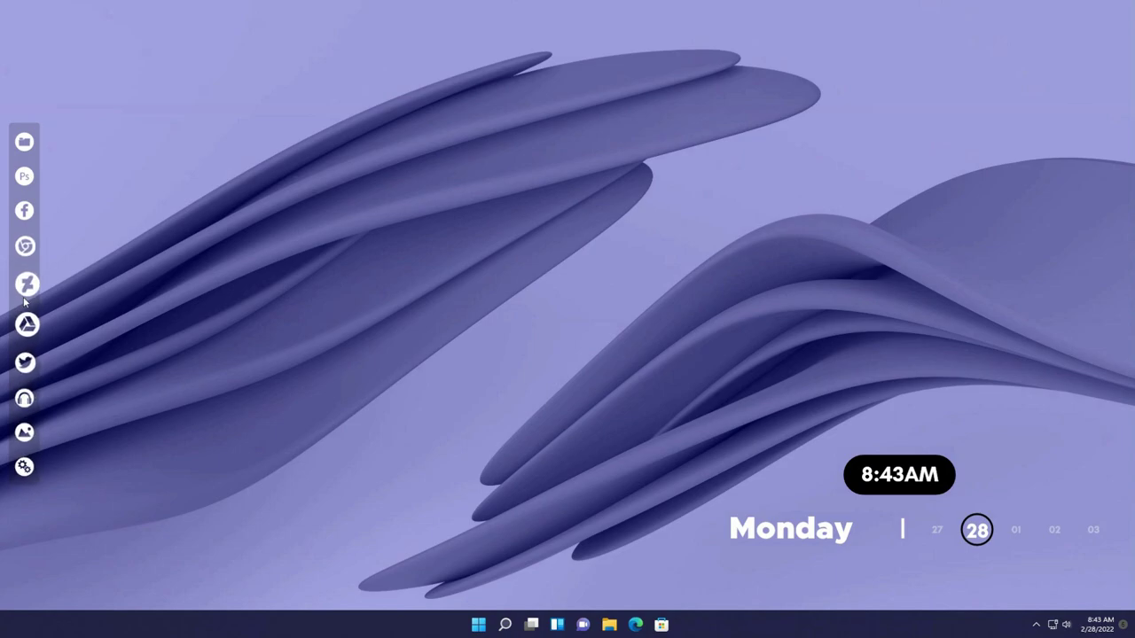
Open This PC from the dock's folder icon to check that the dock works.
left_click(42, 150)
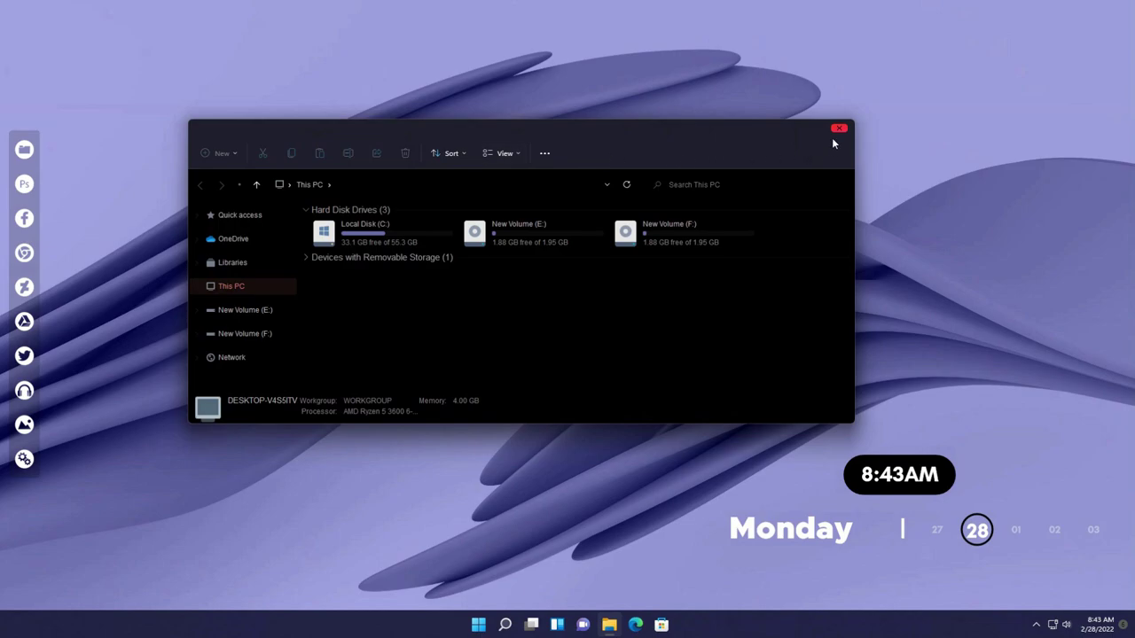